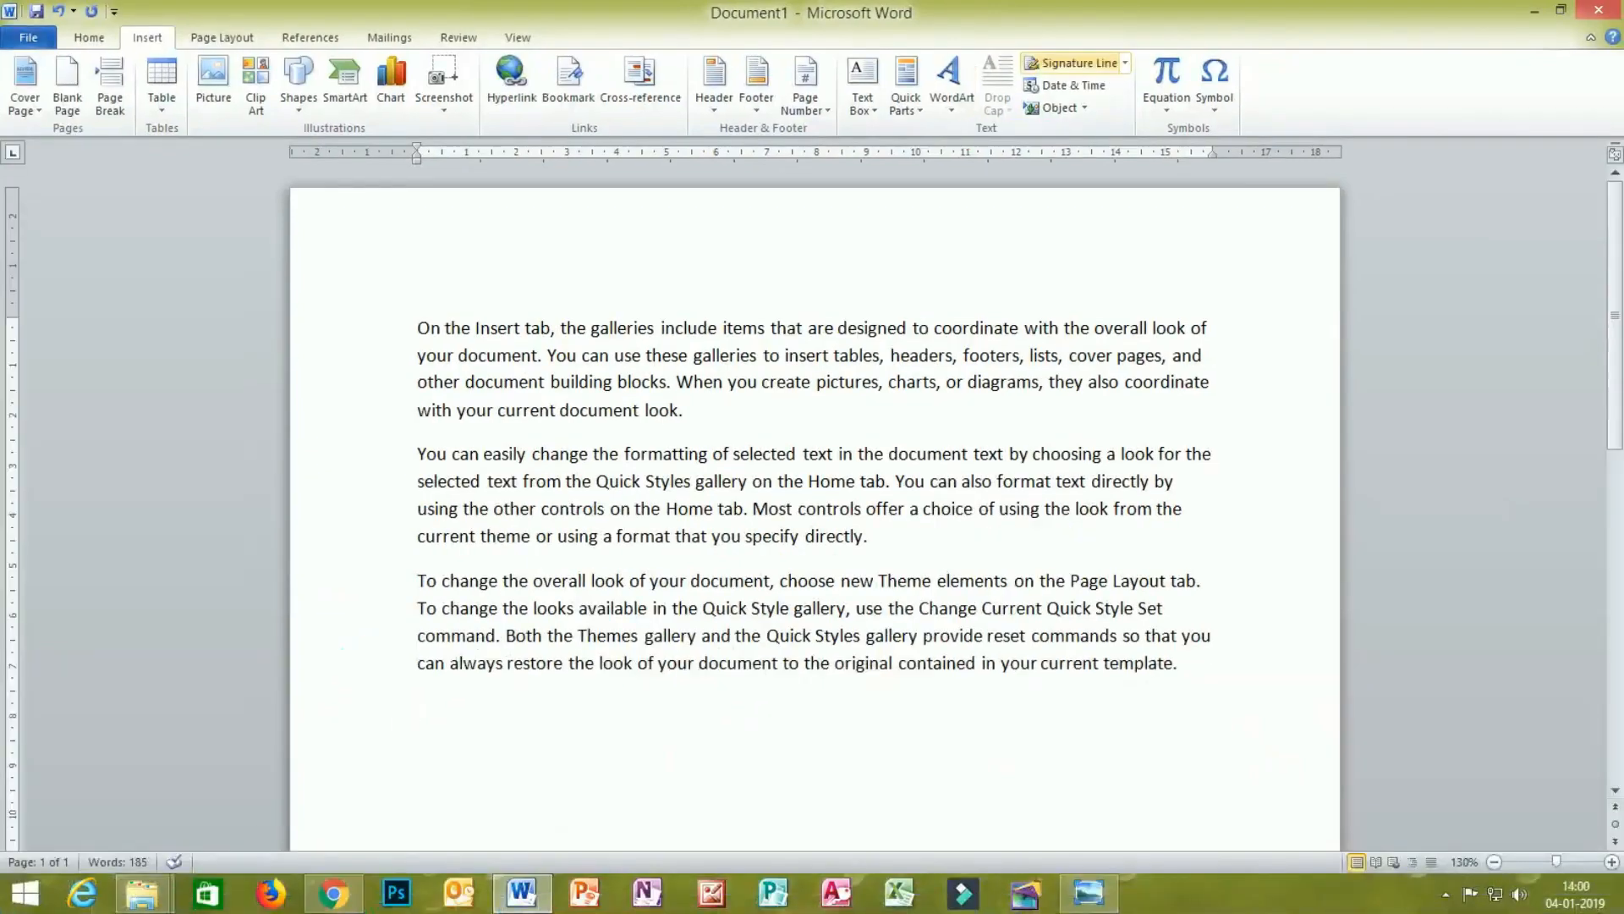
Switch to Chrome to view the SA Telugu tech zone channel's videos page and return to the Word document.
{"action": "left_click", "coordinate": [333, 894]}
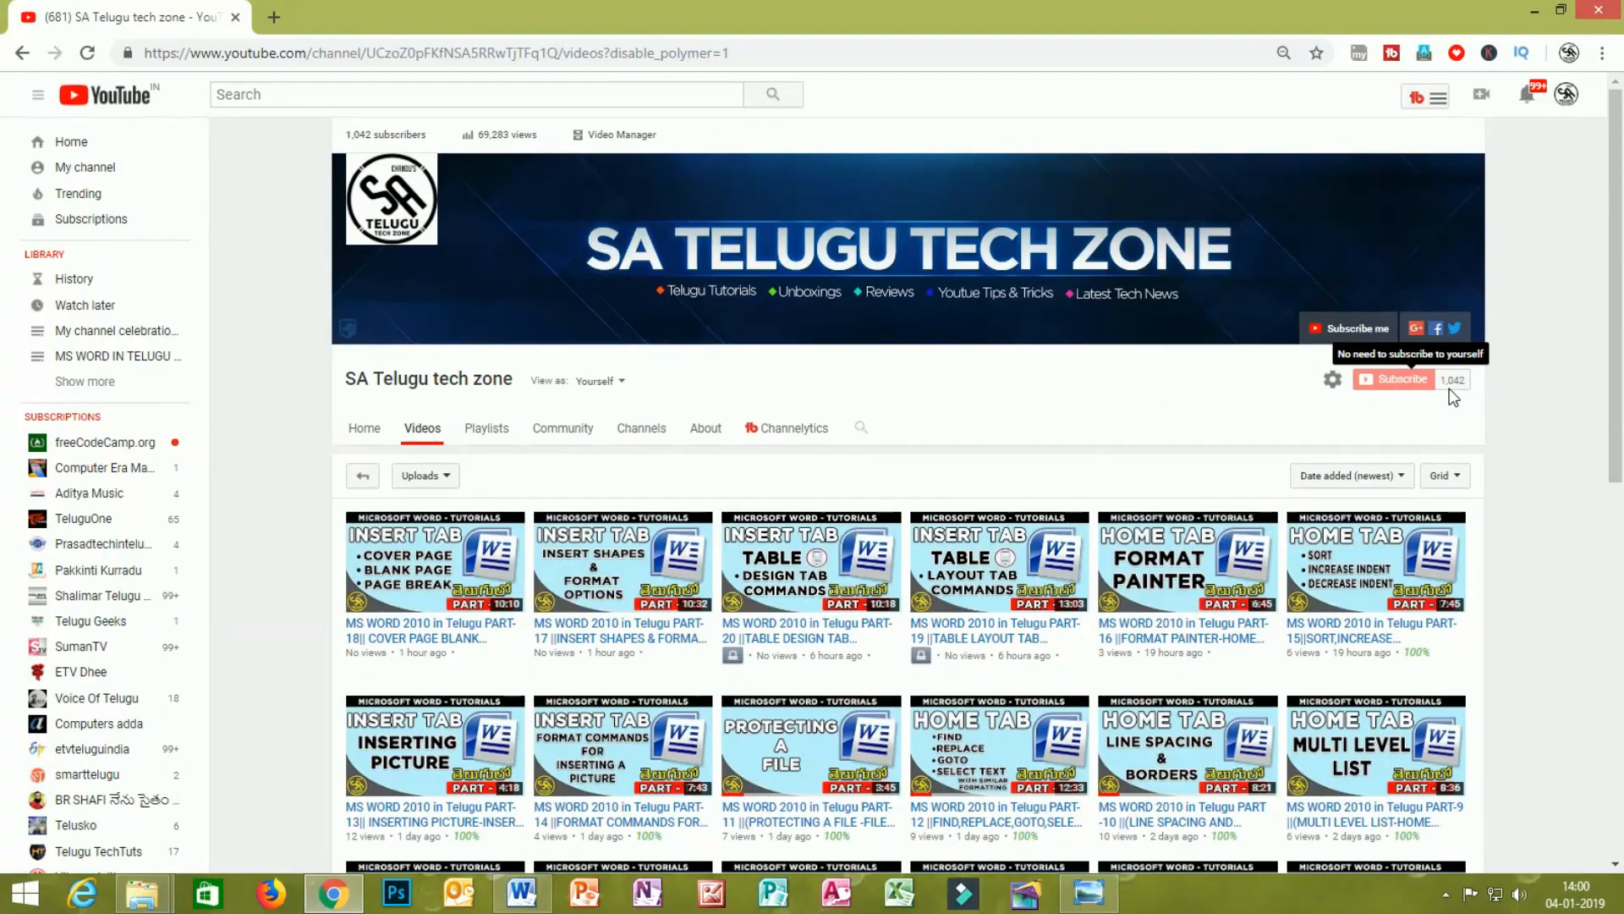
{"action": "left_click", "coordinate": [1534, 10]}
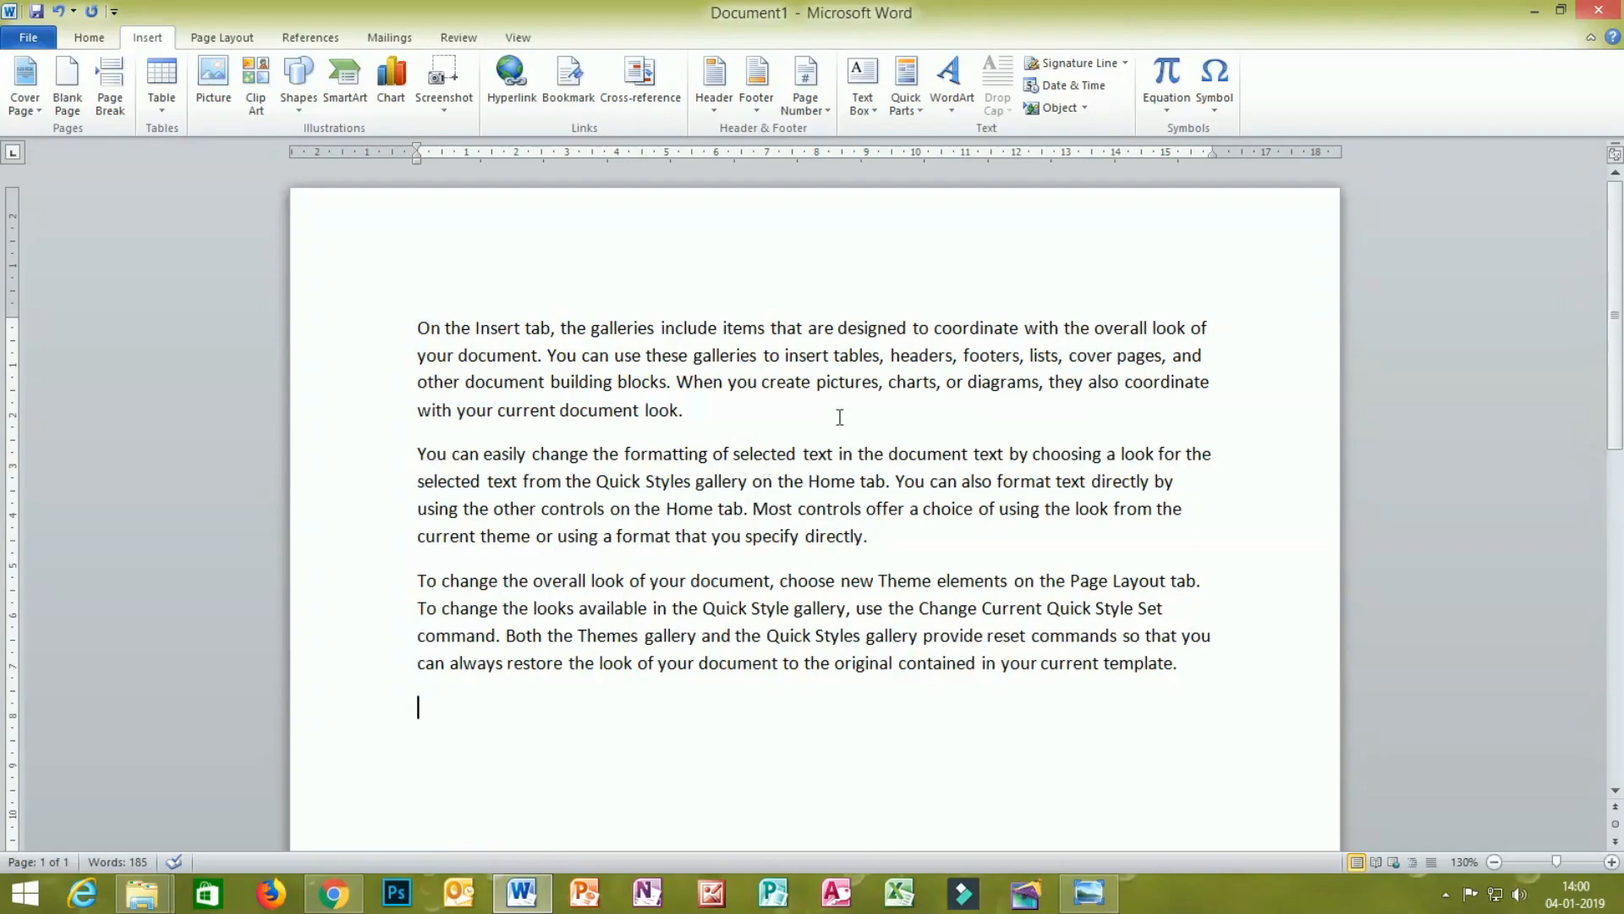
{"action": "key", "text": "ctrl+1"}
{"action": "left_click", "coordinate": [1033, 74]}
{"action": "mouse_move", "coordinate": [957, 223]}
{"action": "left_mouse_down"}
{"action": "mouse_move", "coordinate": [1006, 144]}
{"action": "mouse_move", "coordinate": [995, 53]}
{"action": "mouse_move", "coordinate": [905, 84]}
{"action": "mouse_move", "coordinate": [920, 178]}
{"action": "left_mouse_up"}
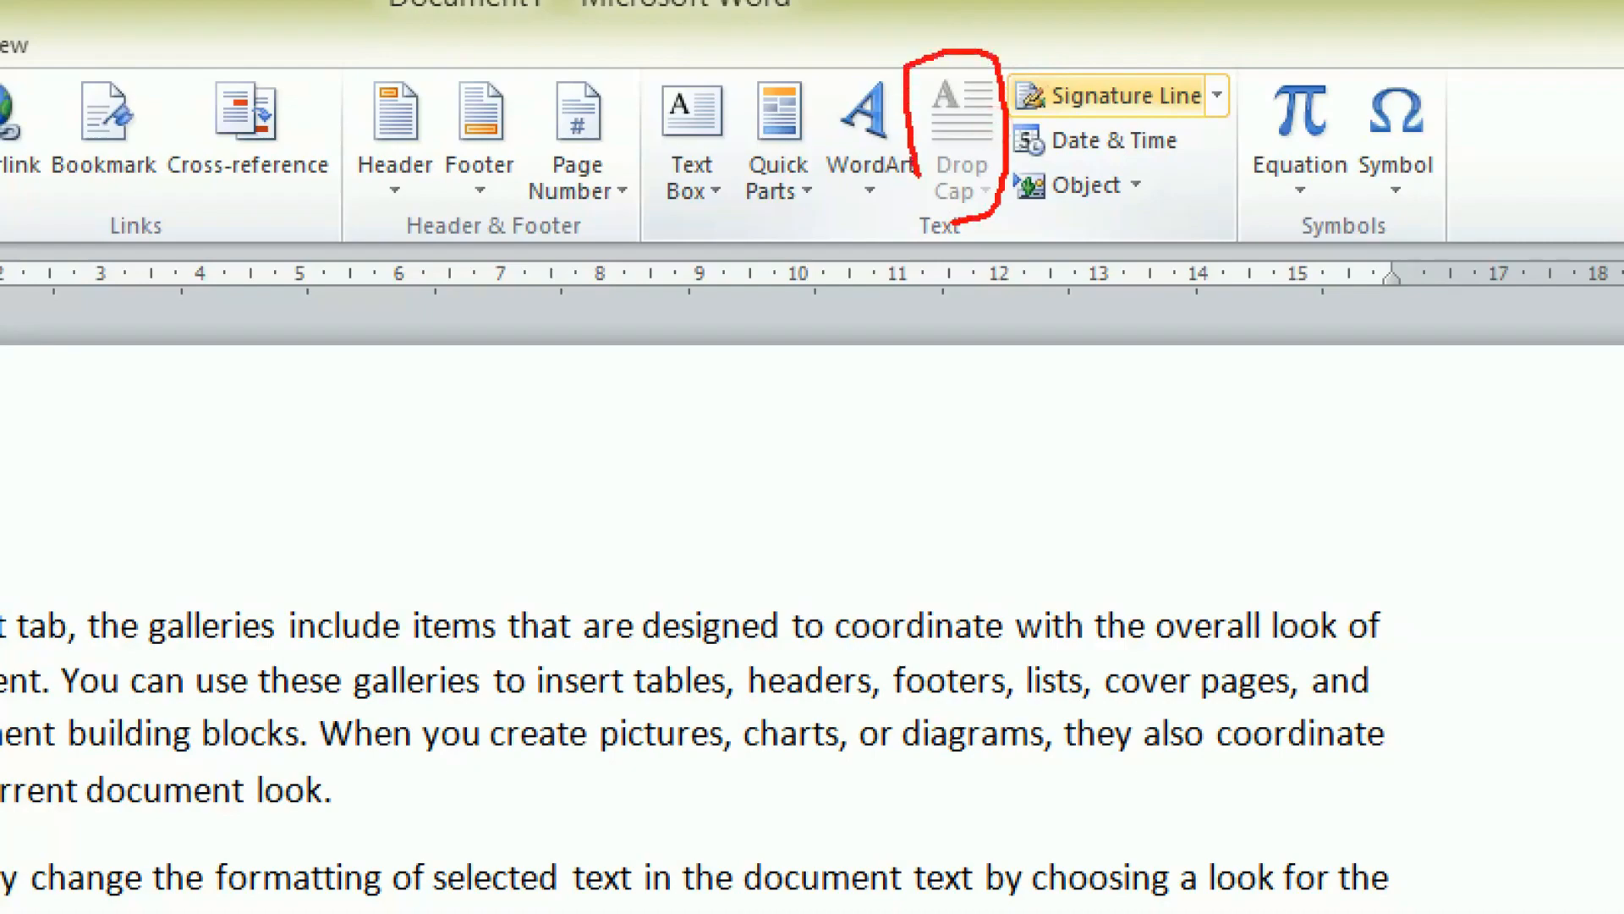
{"action": "key", "text": "Escape"}
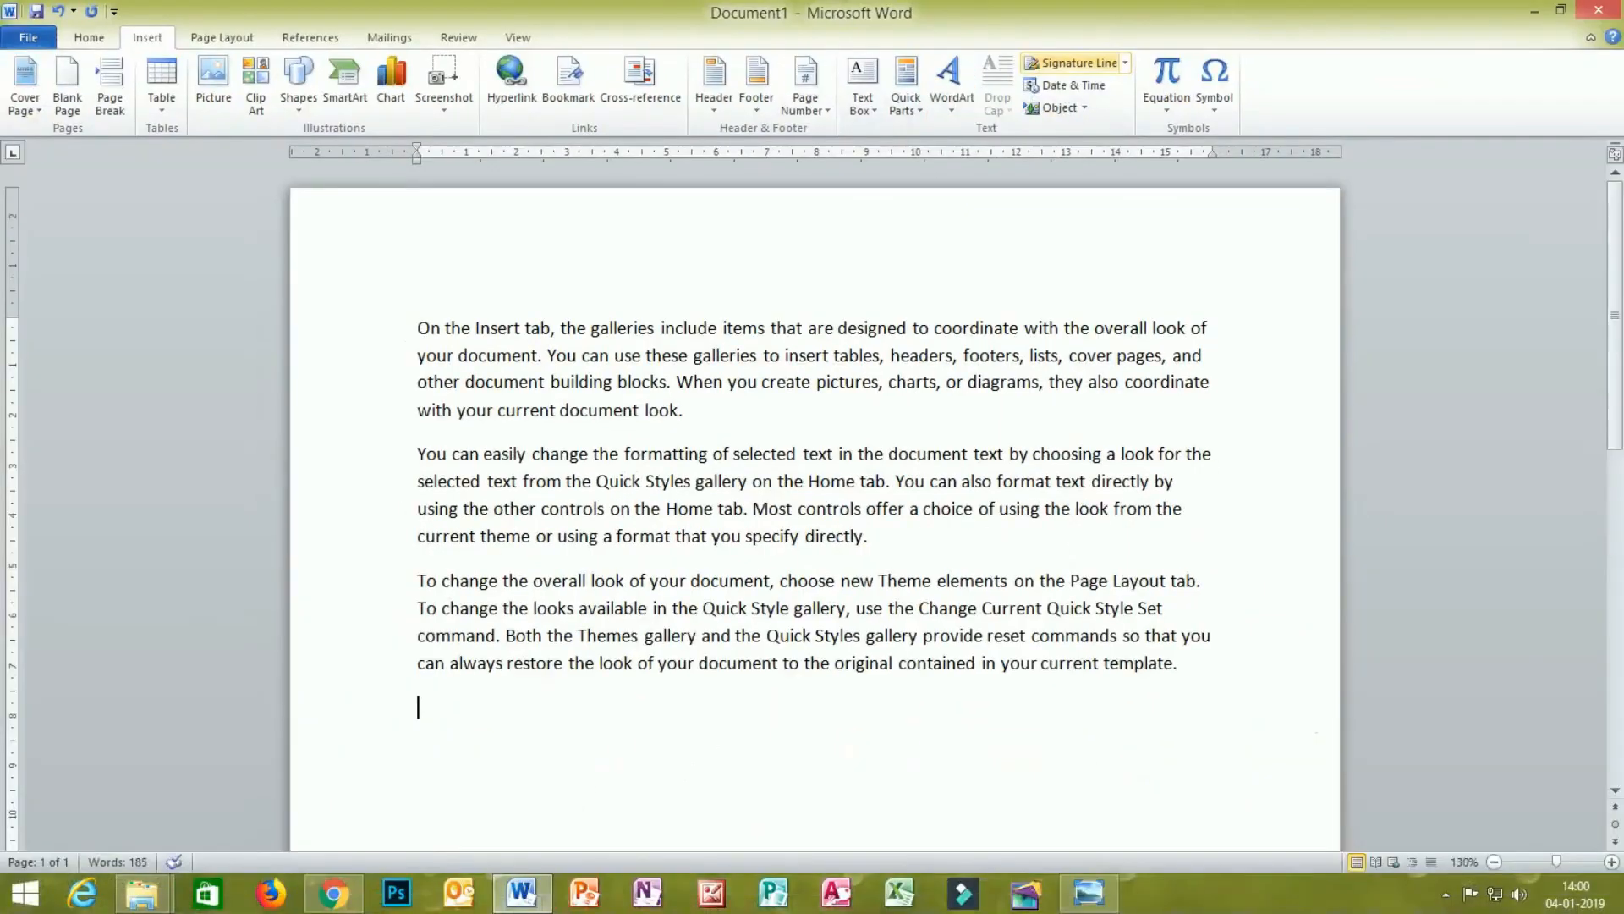
{"action": "key", "text": "ctrl+1"}
{"action": "left_click", "coordinate": [1009, 85]}
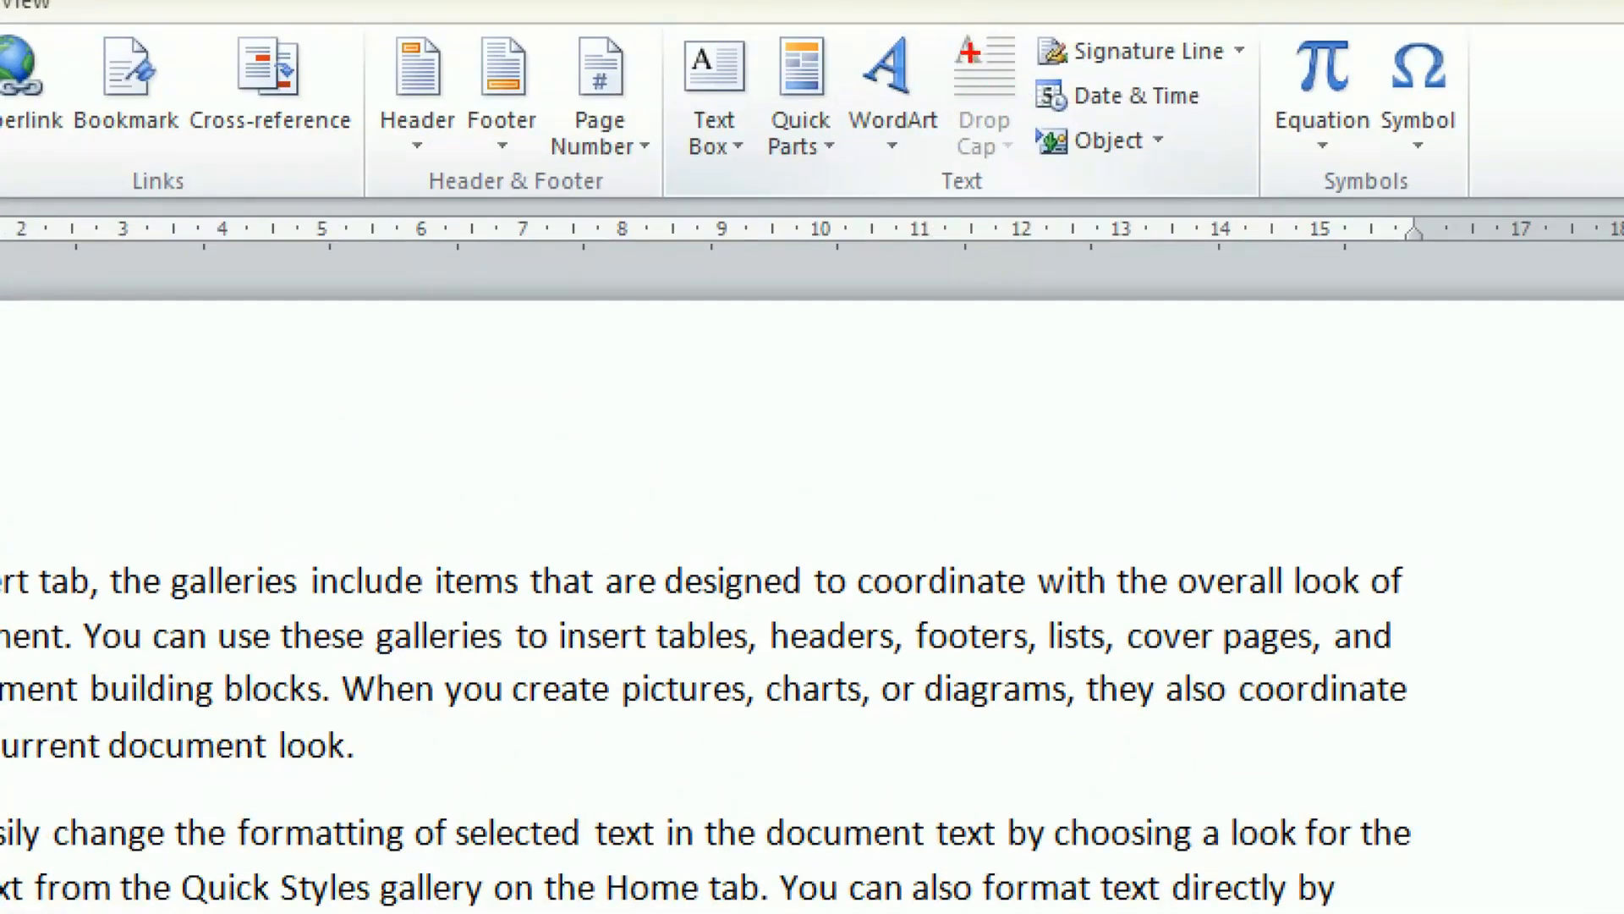
{"action": "key", "text": "Escape"}
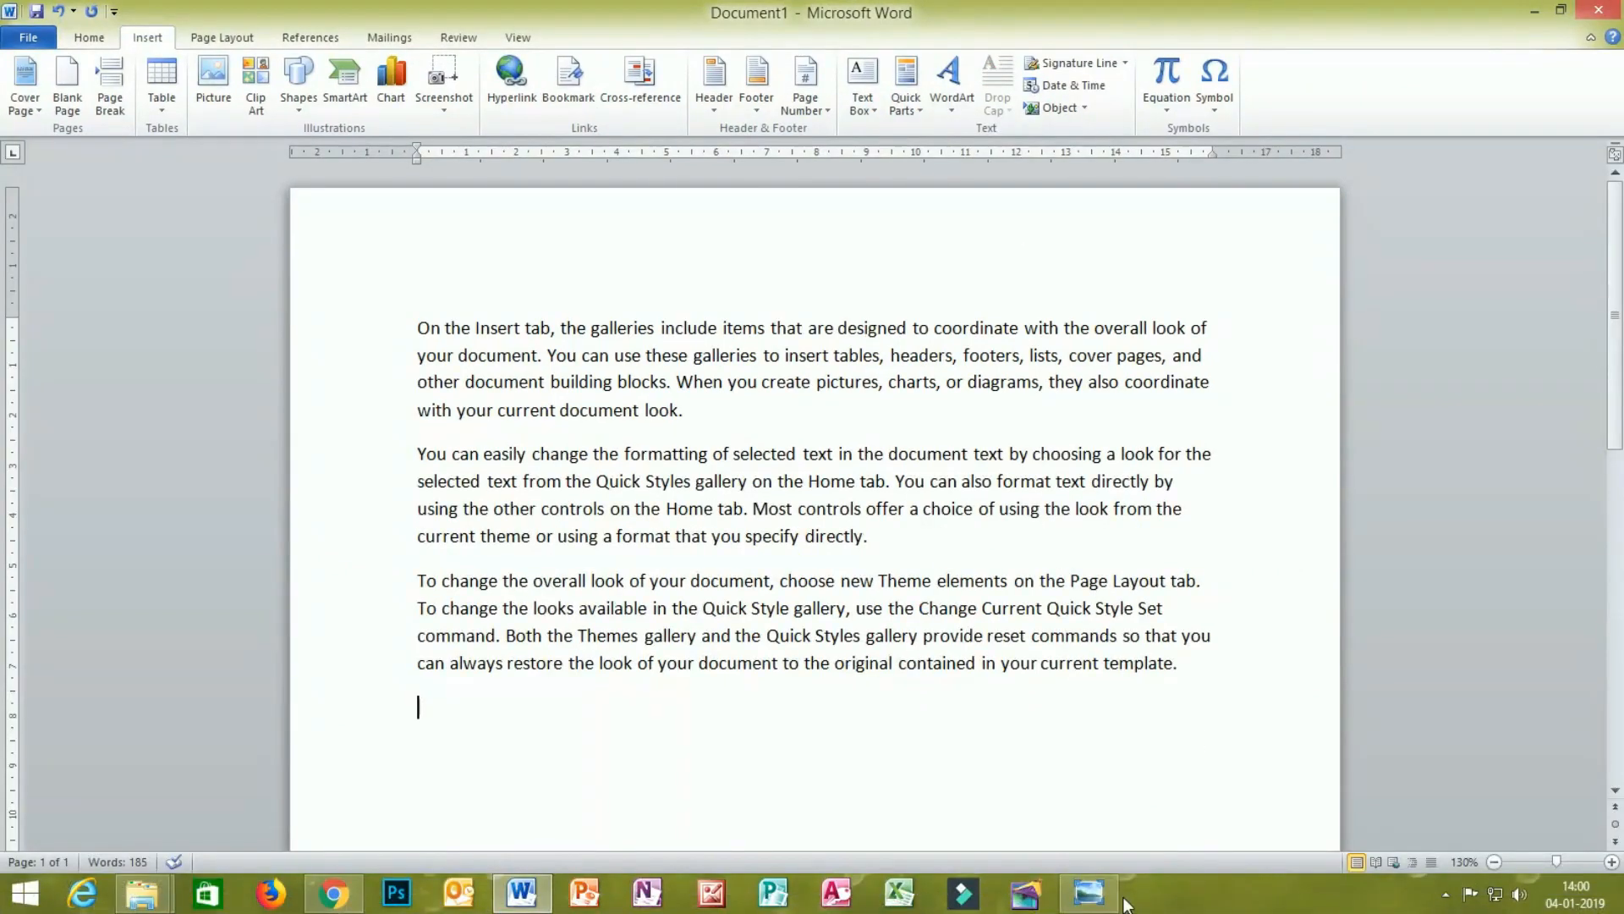
Switch to Windows Photo Viewer to examine the enlarged first letters in the drop cap sample image and return to Word.
{"action": "left_click", "coordinate": [1090, 893]}
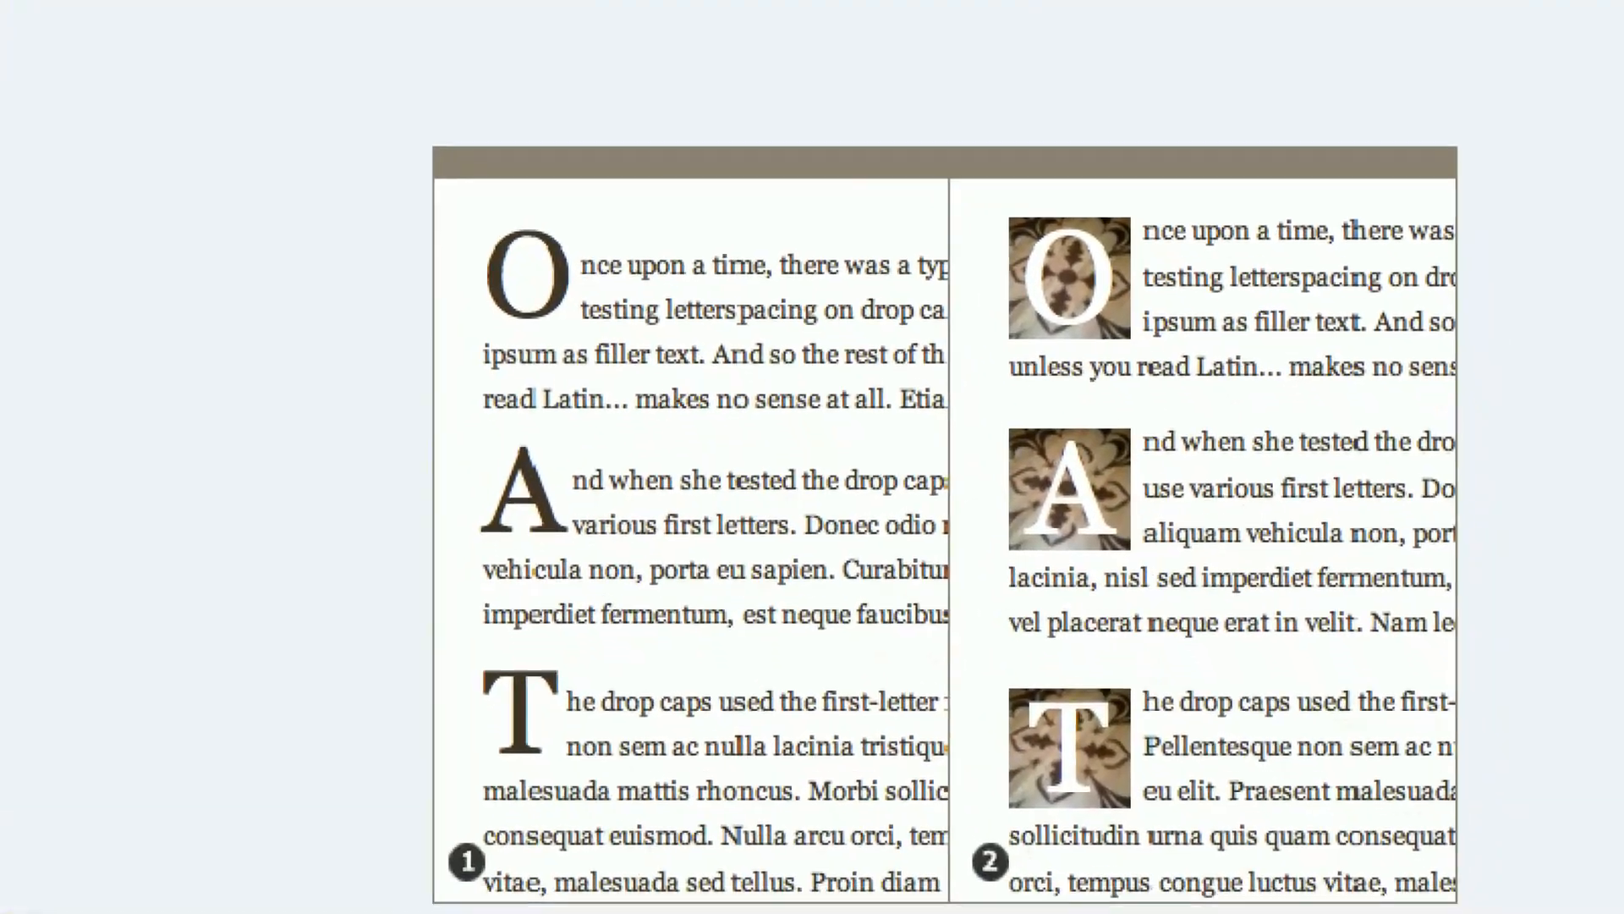
{"action": "left_click", "coordinate": [697, 331]}
{"action": "mouse_move", "coordinate": [463, 312]}
{"action": "left_mouse_down"}
{"action": "mouse_move", "coordinate": [564, 266]}
{"action": "mouse_move", "coordinate": [461, 208]}
{"action": "mouse_move", "coordinate": [475, 313]}
{"action": "left_mouse_up"}
{"action": "mouse_move", "coordinate": [474, 556]}
{"action": "left_mouse_down"}
{"action": "mouse_move", "coordinate": [549, 522]}
{"action": "mouse_move", "coordinate": [453, 473]}
{"action": "mouse_move", "coordinate": [511, 535]}
{"action": "left_mouse_up"}
{"action": "mouse_move", "coordinate": [484, 738]}
{"action": "left_mouse_down"}
{"action": "mouse_move", "coordinate": [550, 766]}
{"action": "mouse_move", "coordinate": [467, 586]}
{"action": "left_mouse_up"}
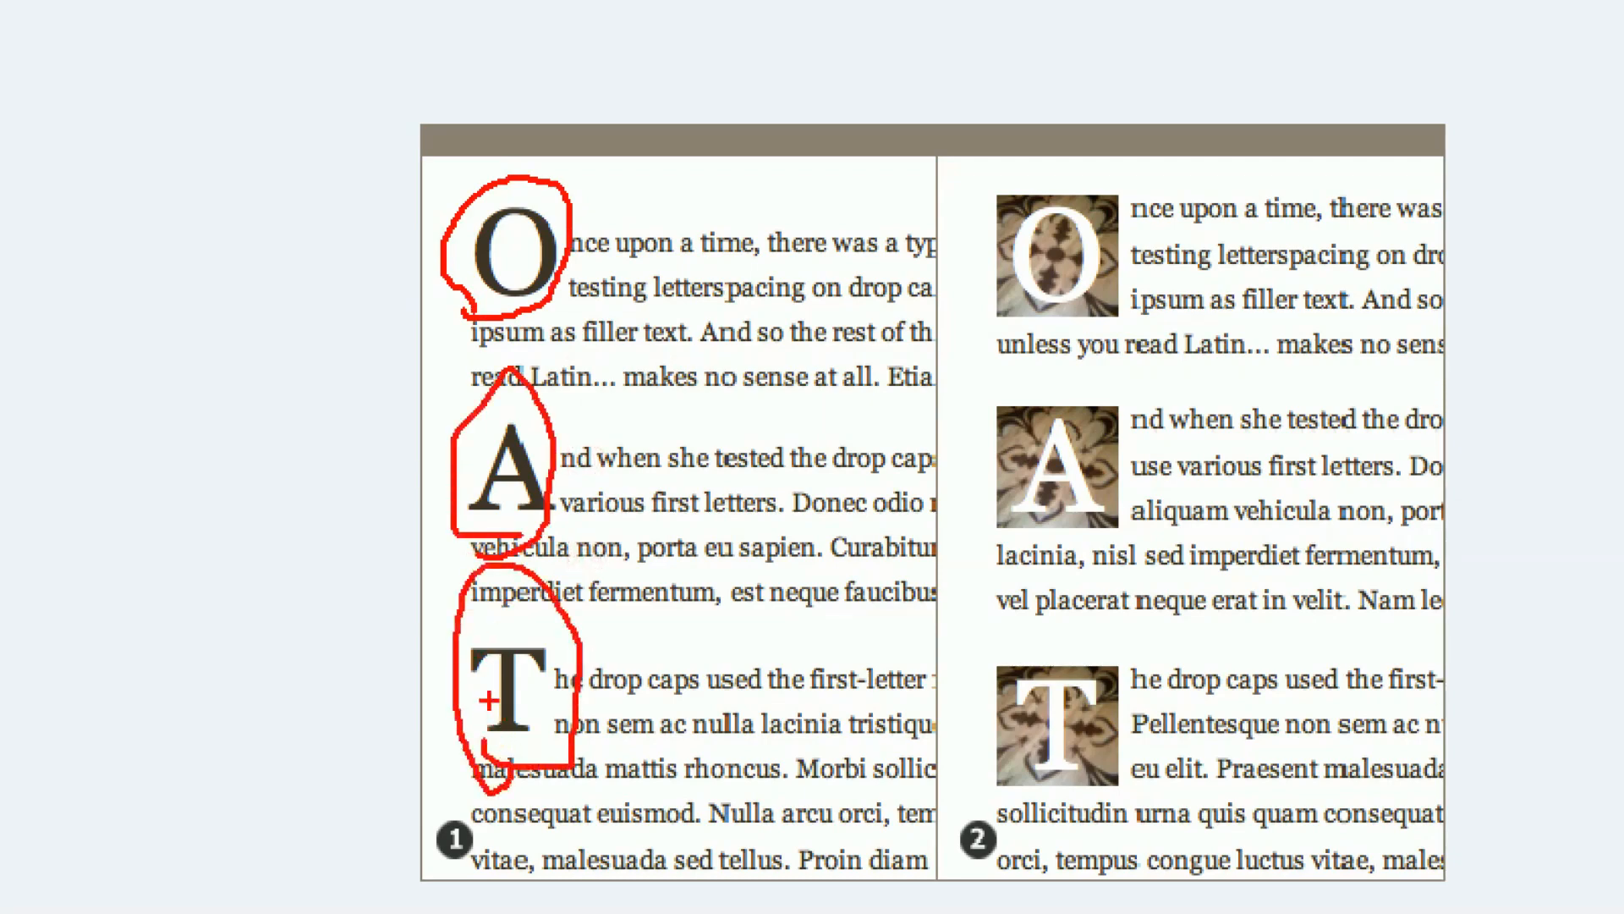
{"action": "key", "text": "Escape"}
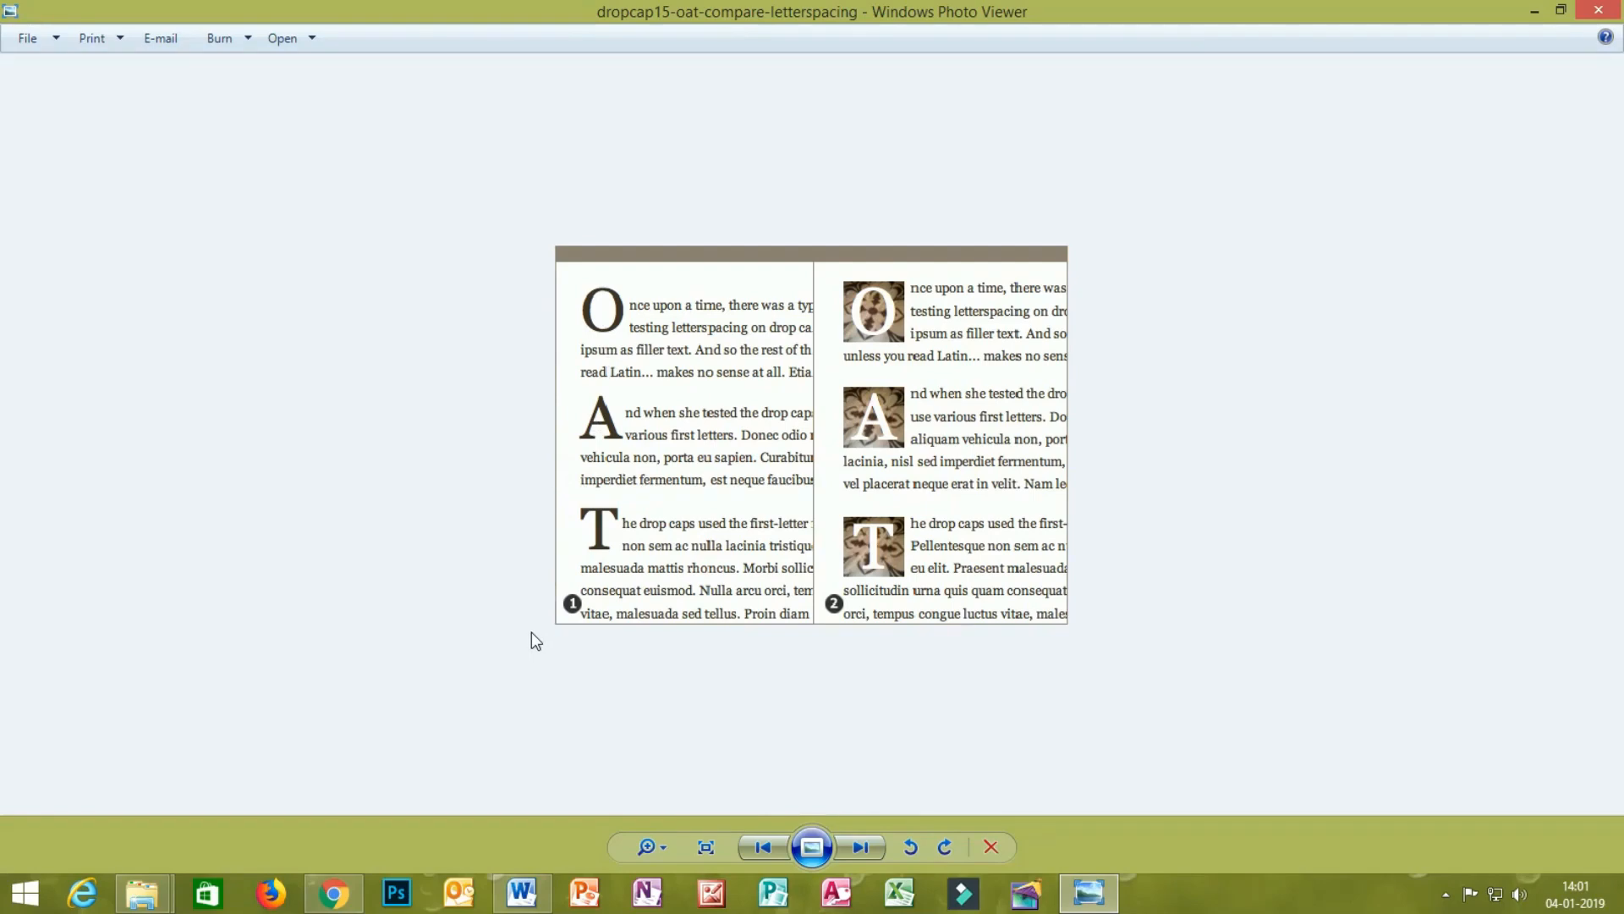
{"action": "left_click", "coordinate": [522, 892]}
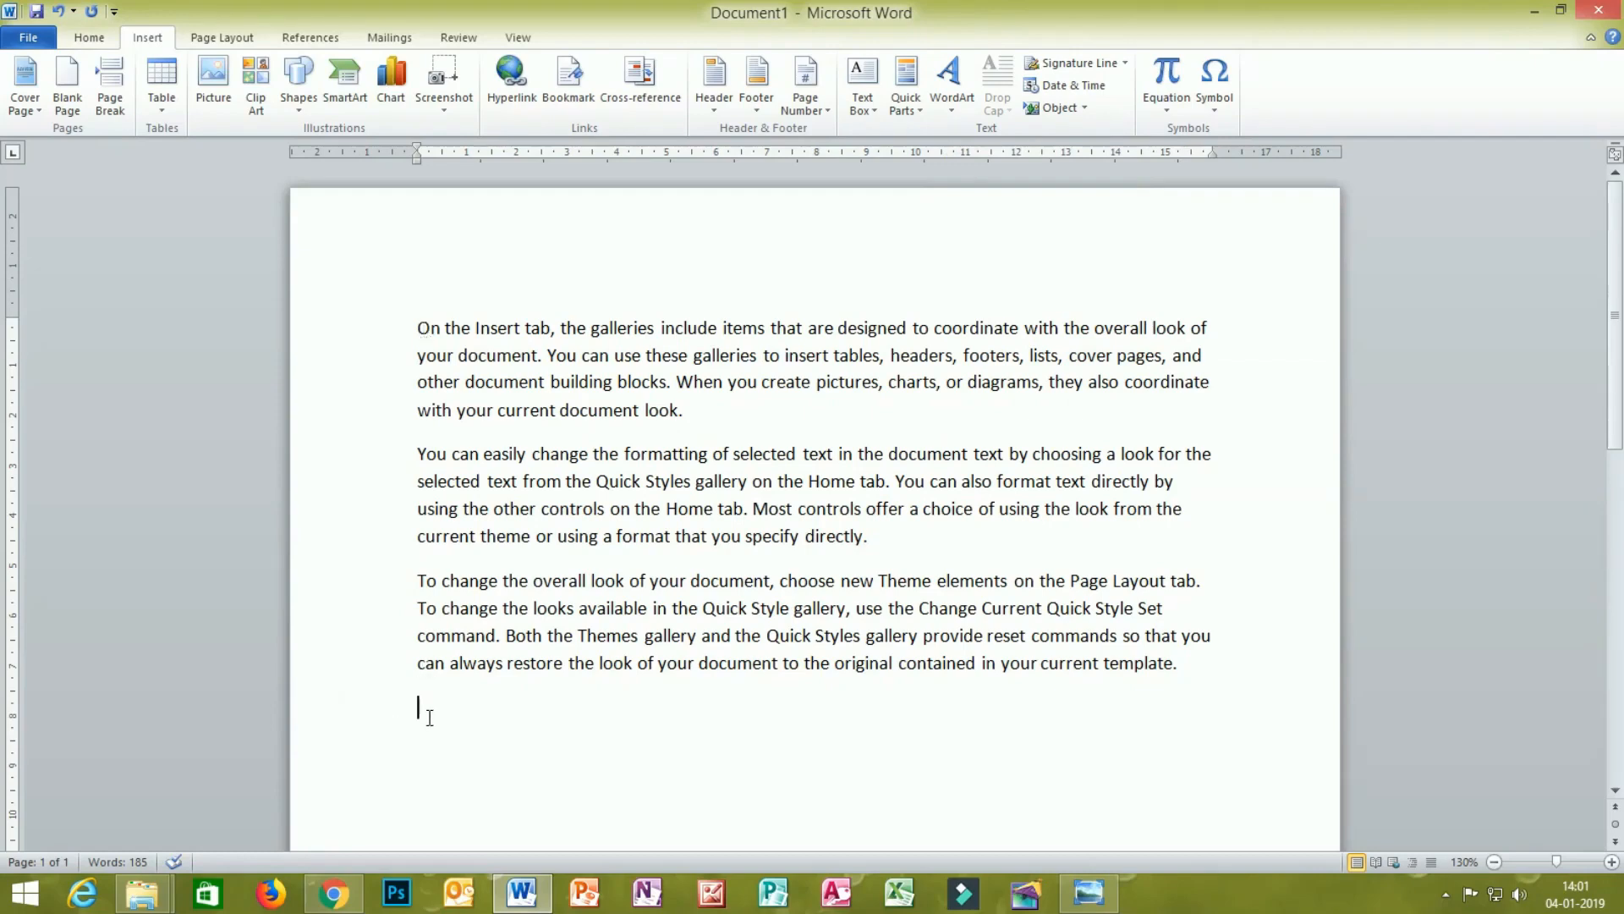
Apply a Dropped drop cap to the opening letter of the first paragraph.
{"action": "left_click", "coordinate": [414, 327]}
{"action": "left_click_drag", "start_coordinate": [702, 412], "coordinate": [408, 324]}
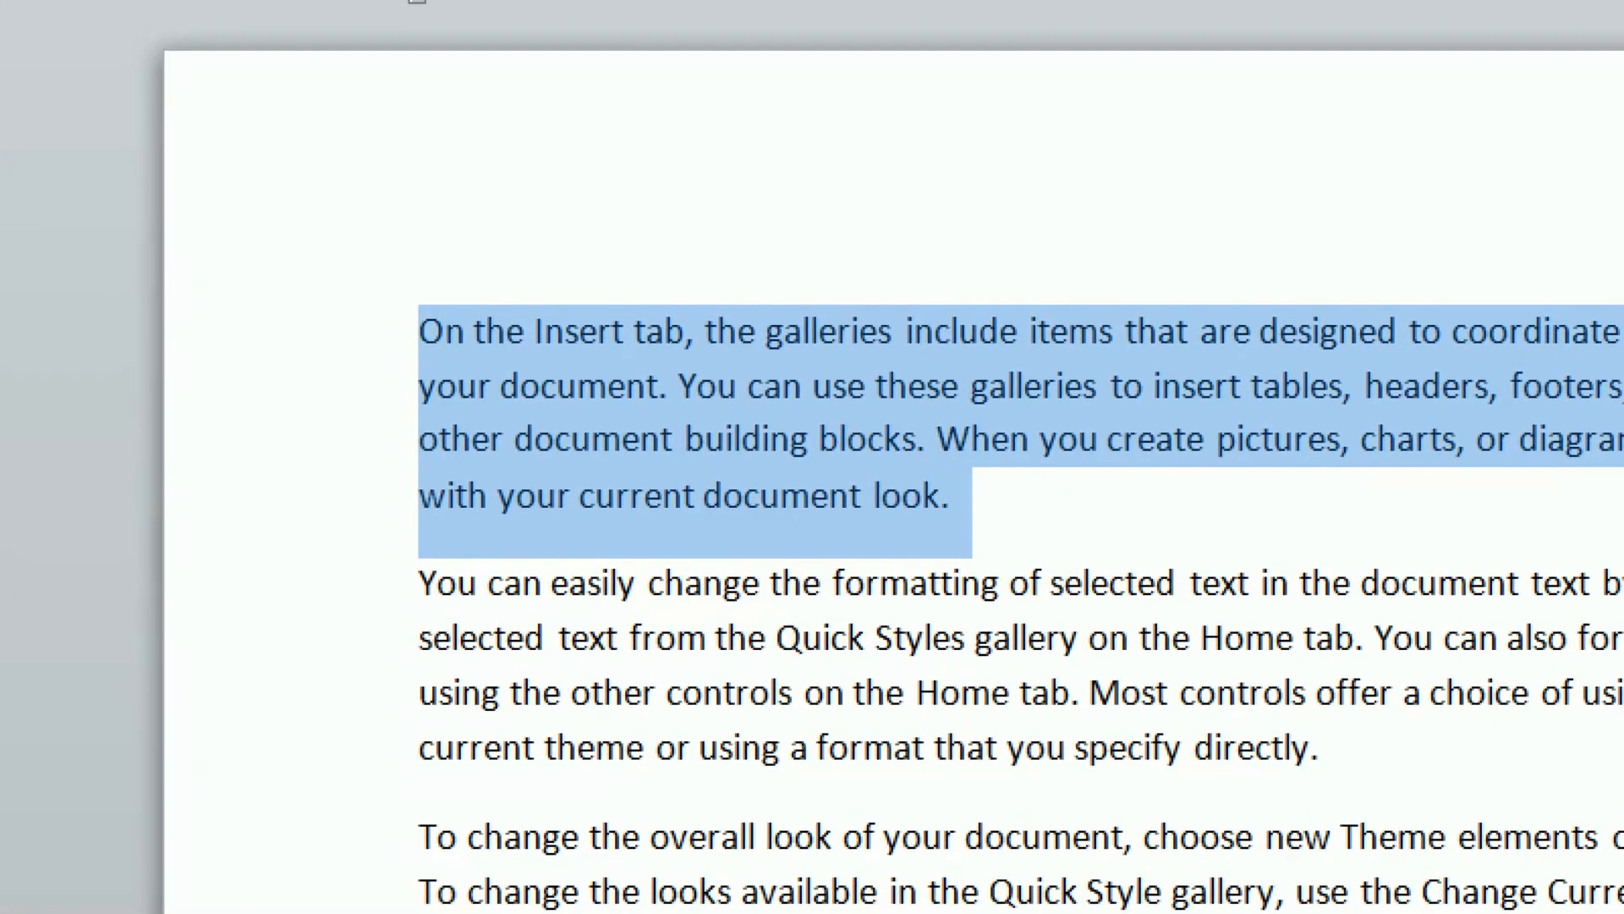
{"action": "left_click", "coordinate": [416, 324]}
{"action": "mouse_move", "coordinate": [441, 362]}
{"action": "left_mouse_down"}
{"action": "mouse_move", "coordinate": [491, 336]}
{"action": "mouse_move", "coordinate": [406, 336]}
{"action": "mouse_move", "coordinate": [441, 364]}
{"action": "left_mouse_up"}
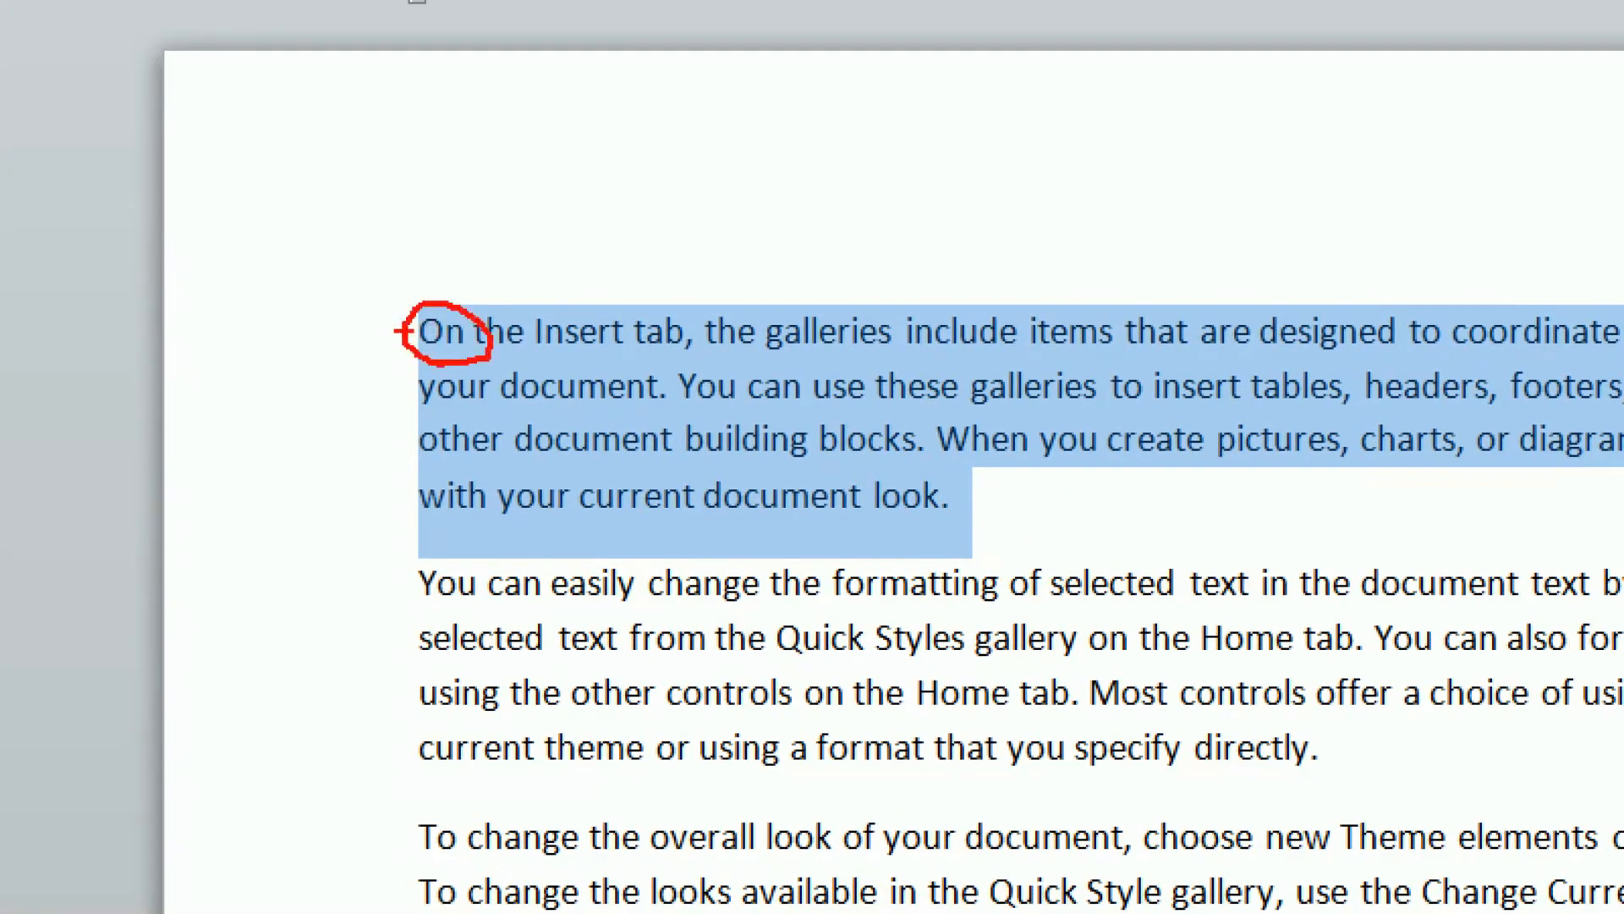
{"action": "key", "text": "Escape"}
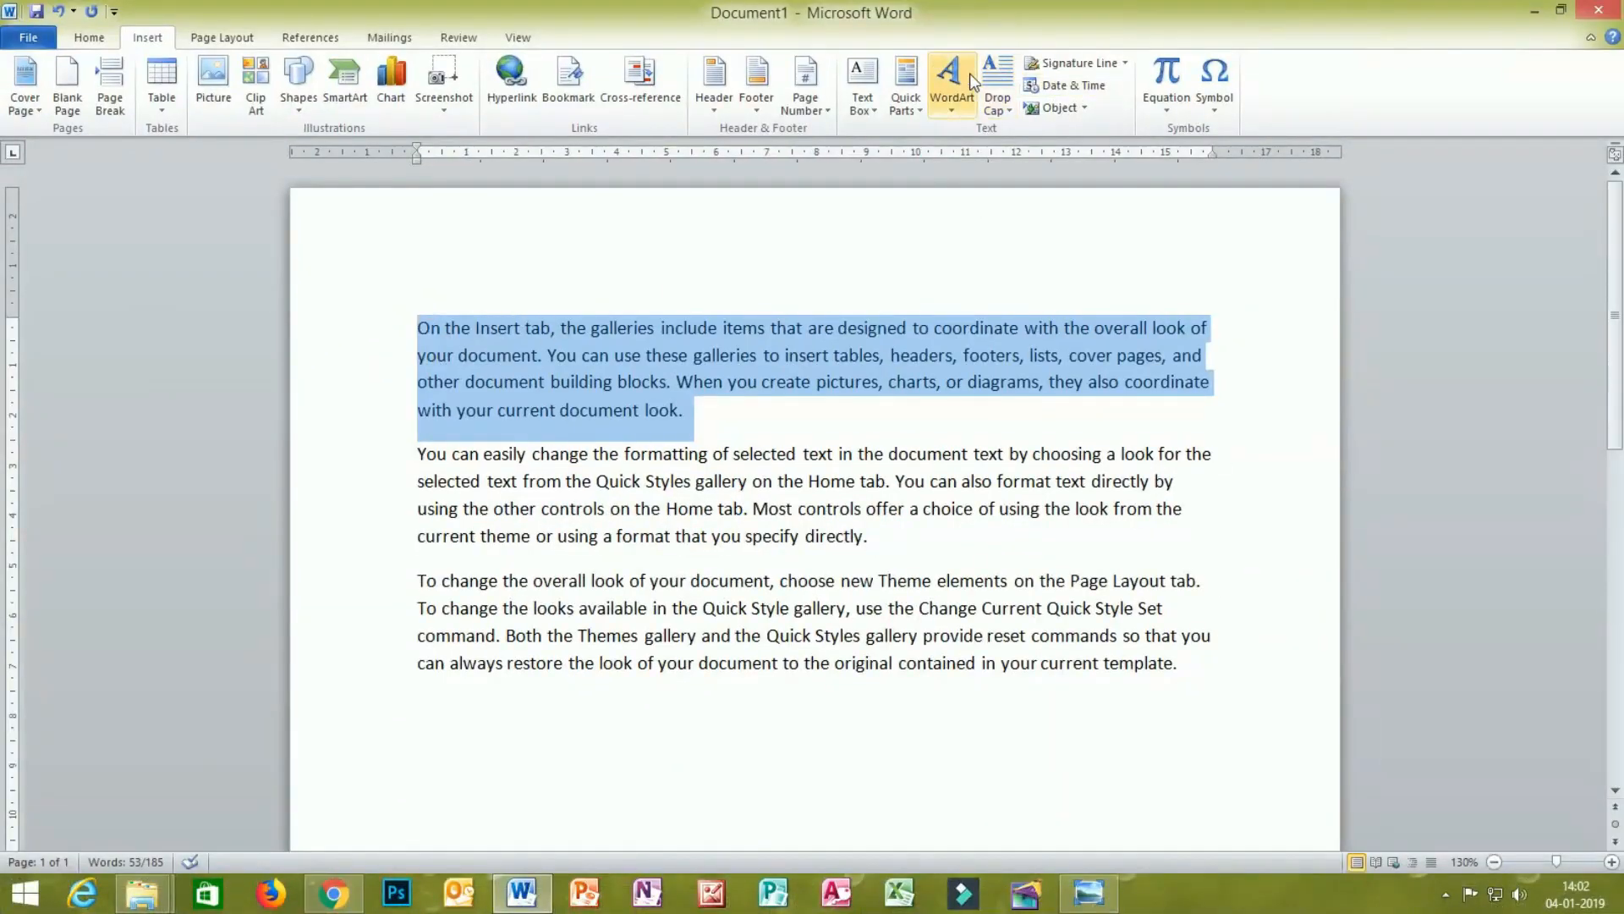
{"action": "left_click", "coordinate": [1011, 113]}
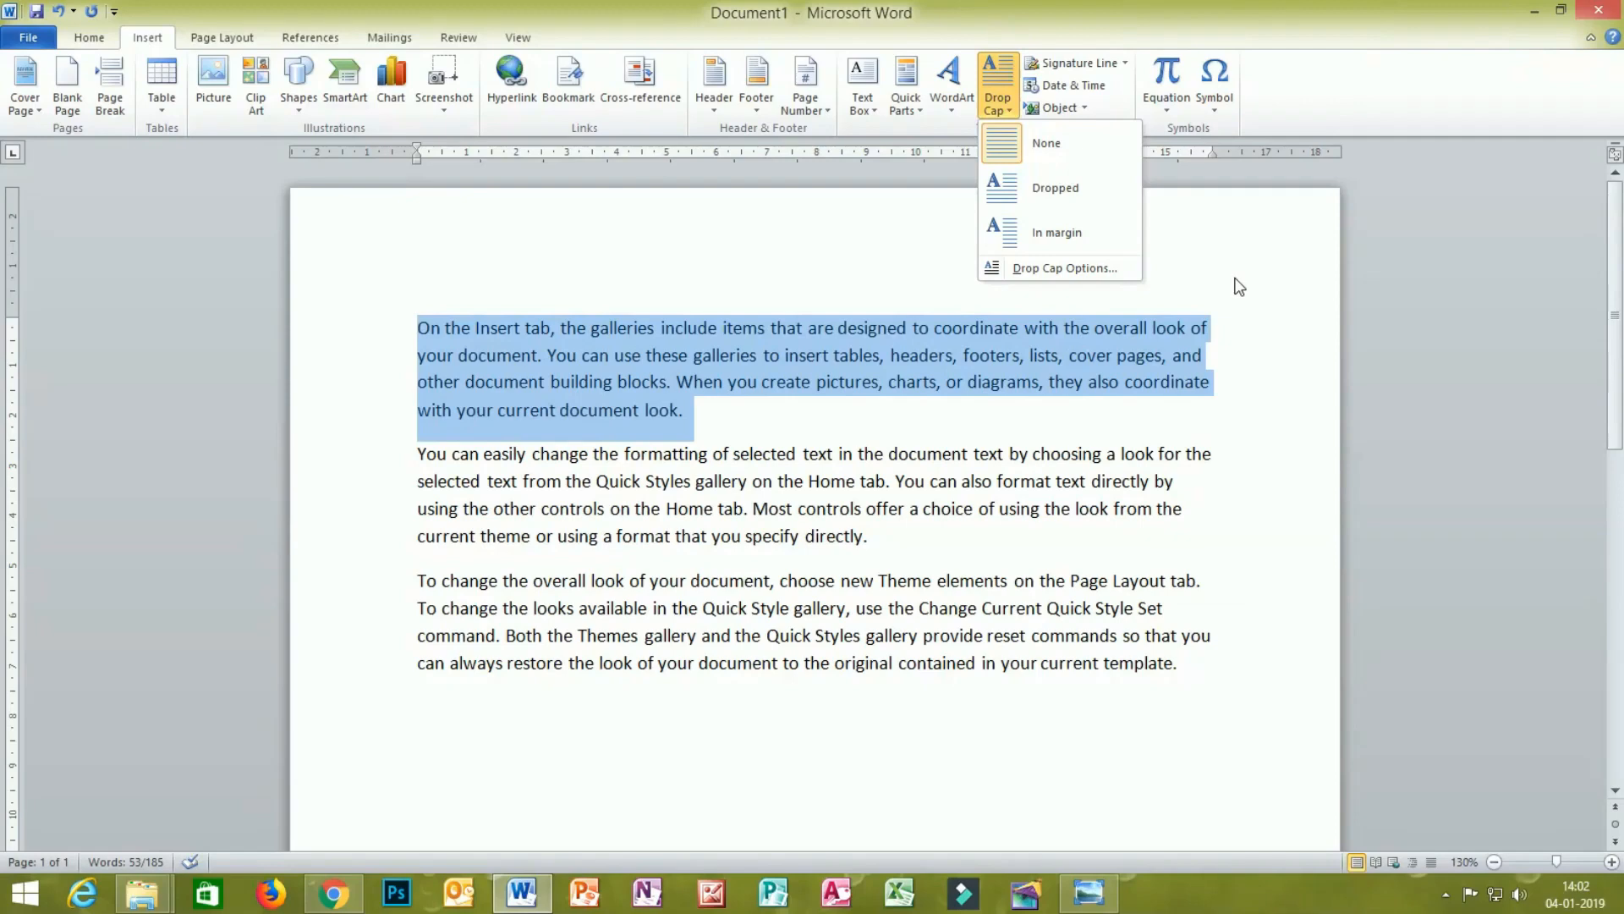
{"action": "left_click", "coordinate": [1081, 190]}
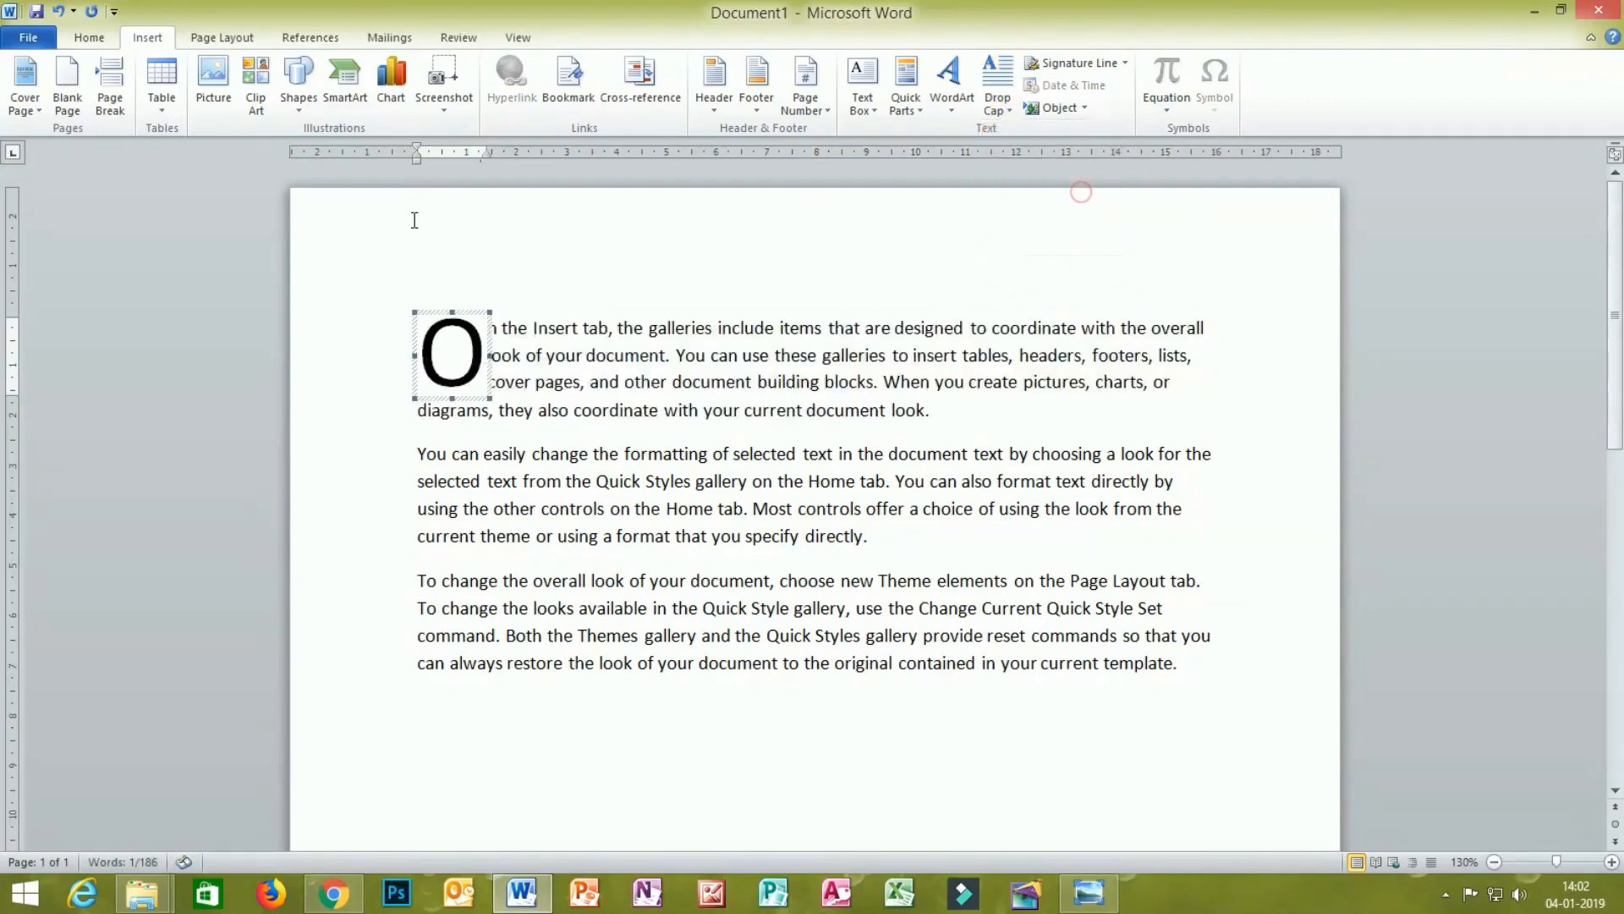
{"action": "left_click", "coordinate": [391, 346]}
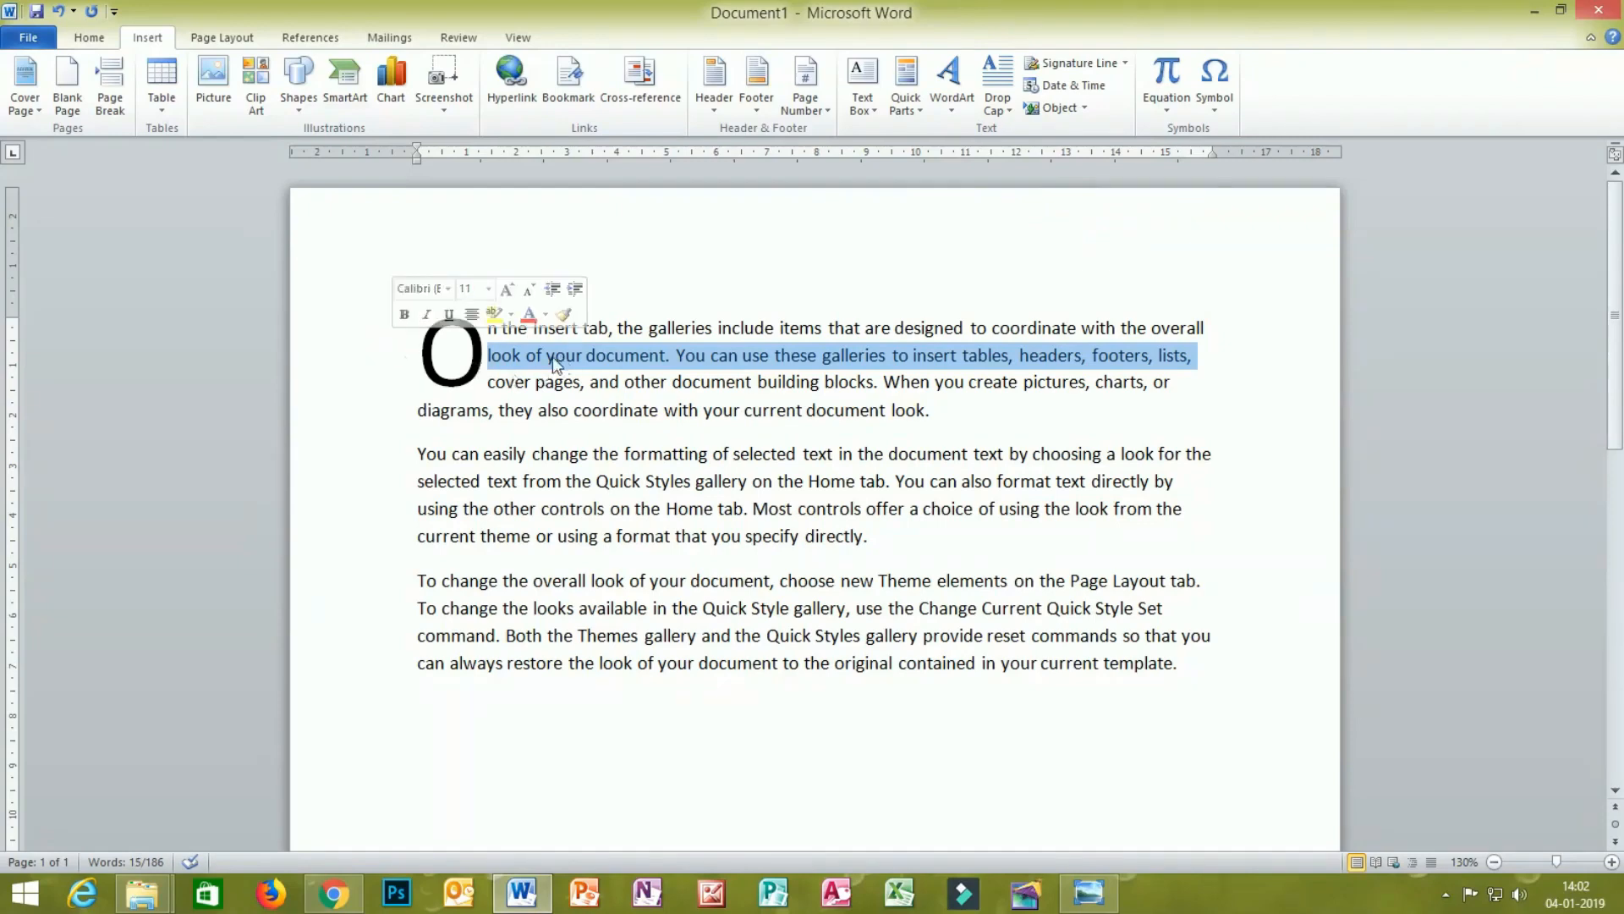
{"action": "left_click_drag", "start_coordinate": [416, 157], "coordinate": [416, 159]}
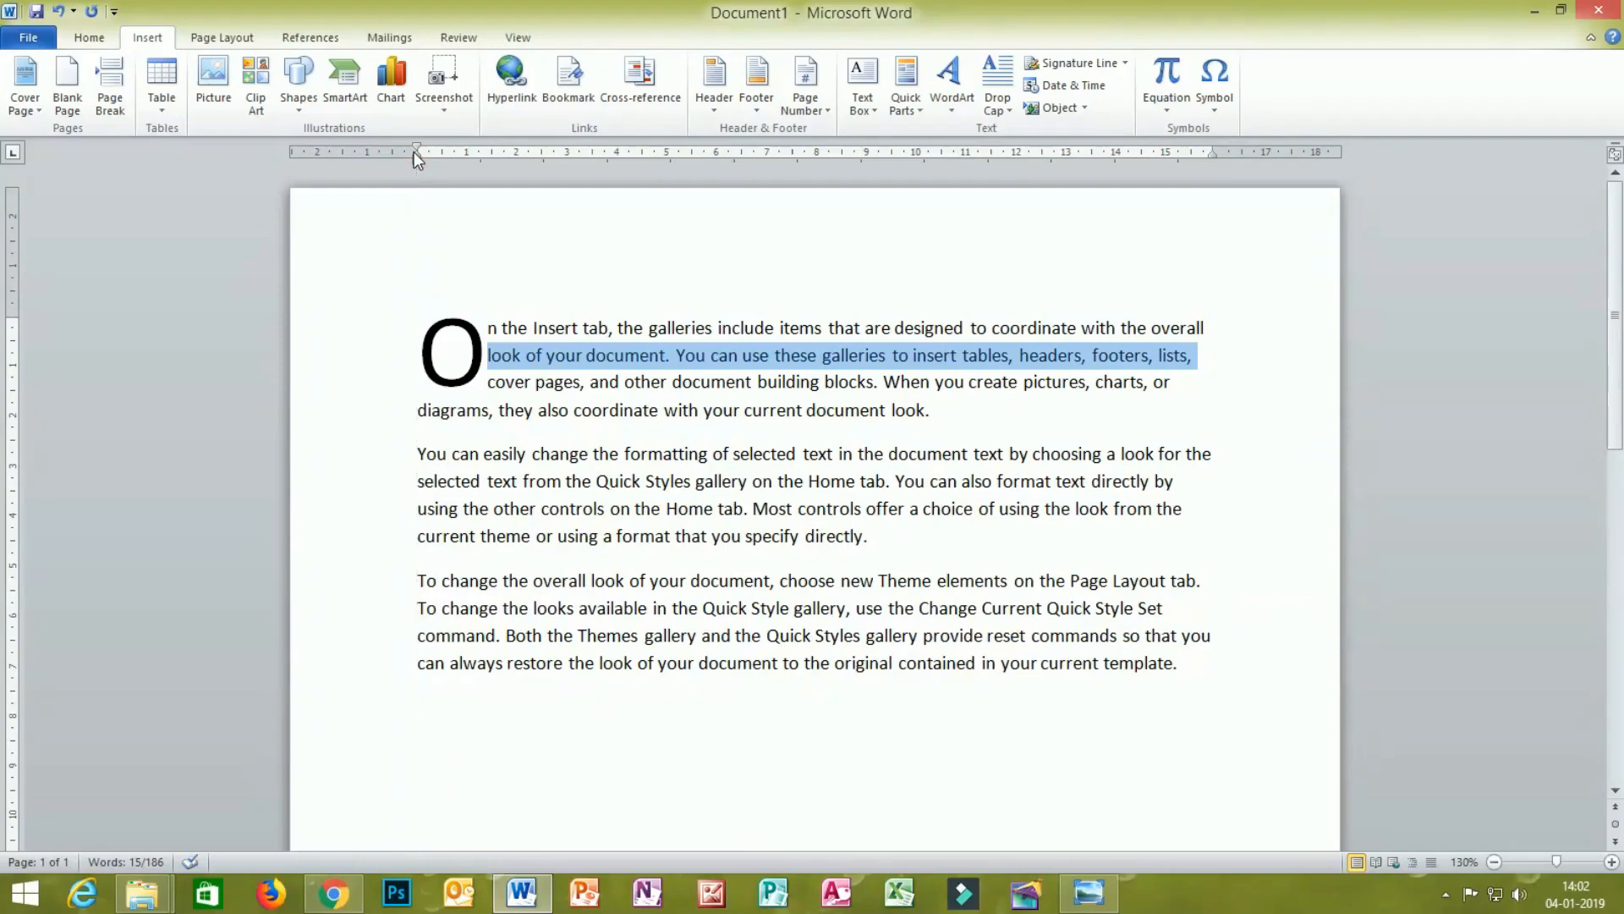
Change the first paragraph's drop cap to In margin and back to Dropped to compare the two positions.
{"action": "left_click", "coordinate": [991, 102]}
{"action": "left_click", "coordinate": [1026, 227]}
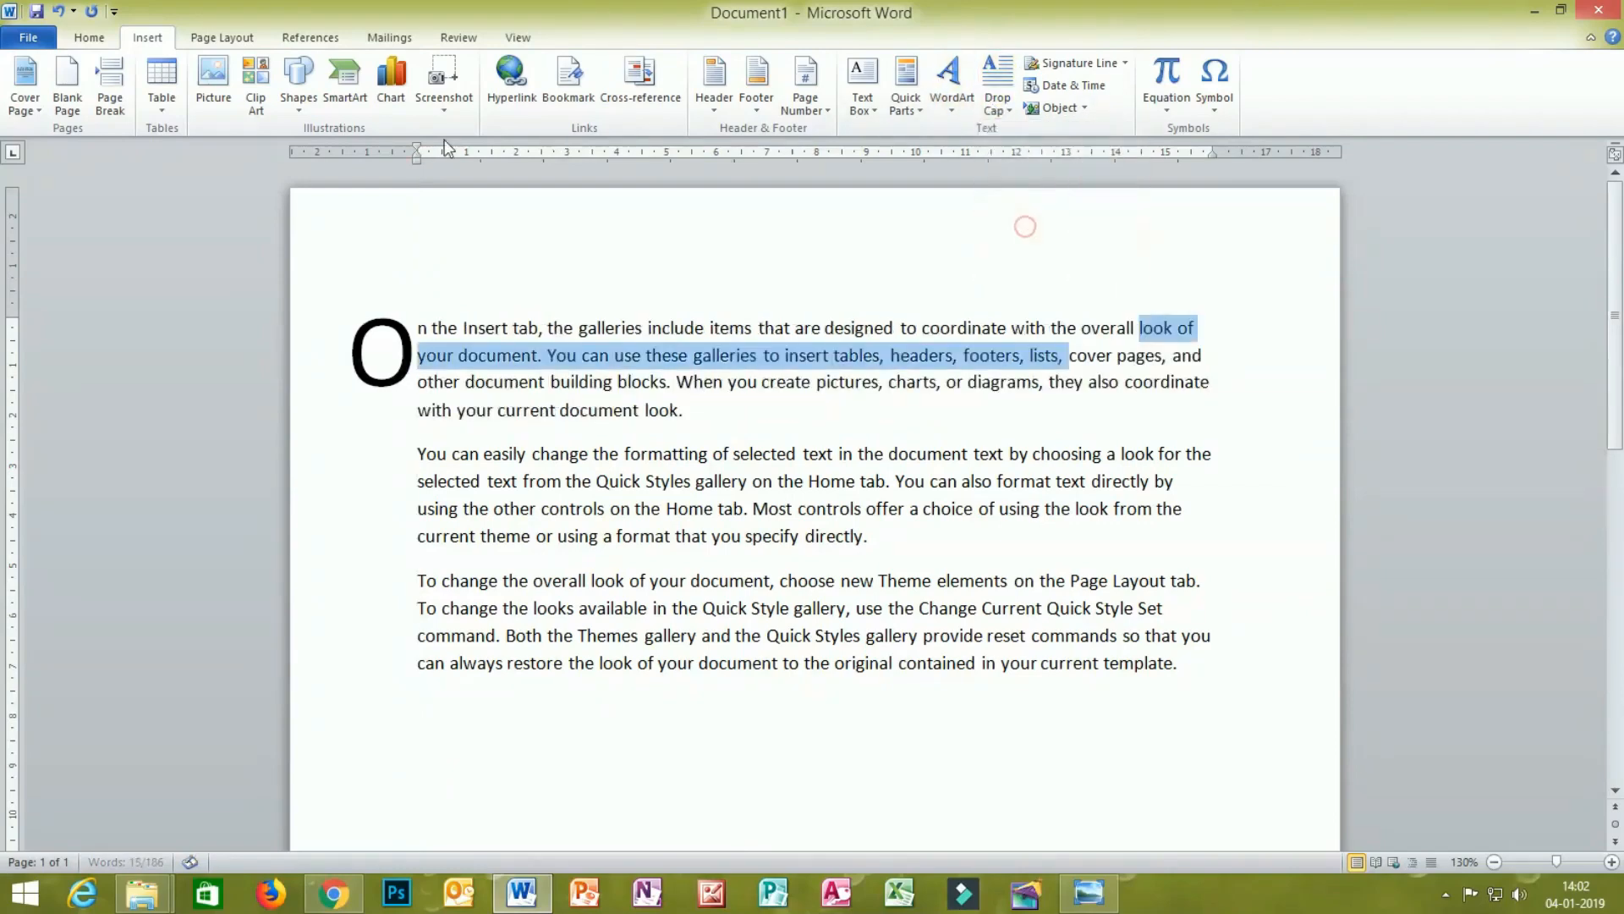
{"action": "left_click_drag", "start_coordinate": [416, 159], "coordinate": [417, 165]}
{"action": "left_click", "coordinate": [1013, 100]}
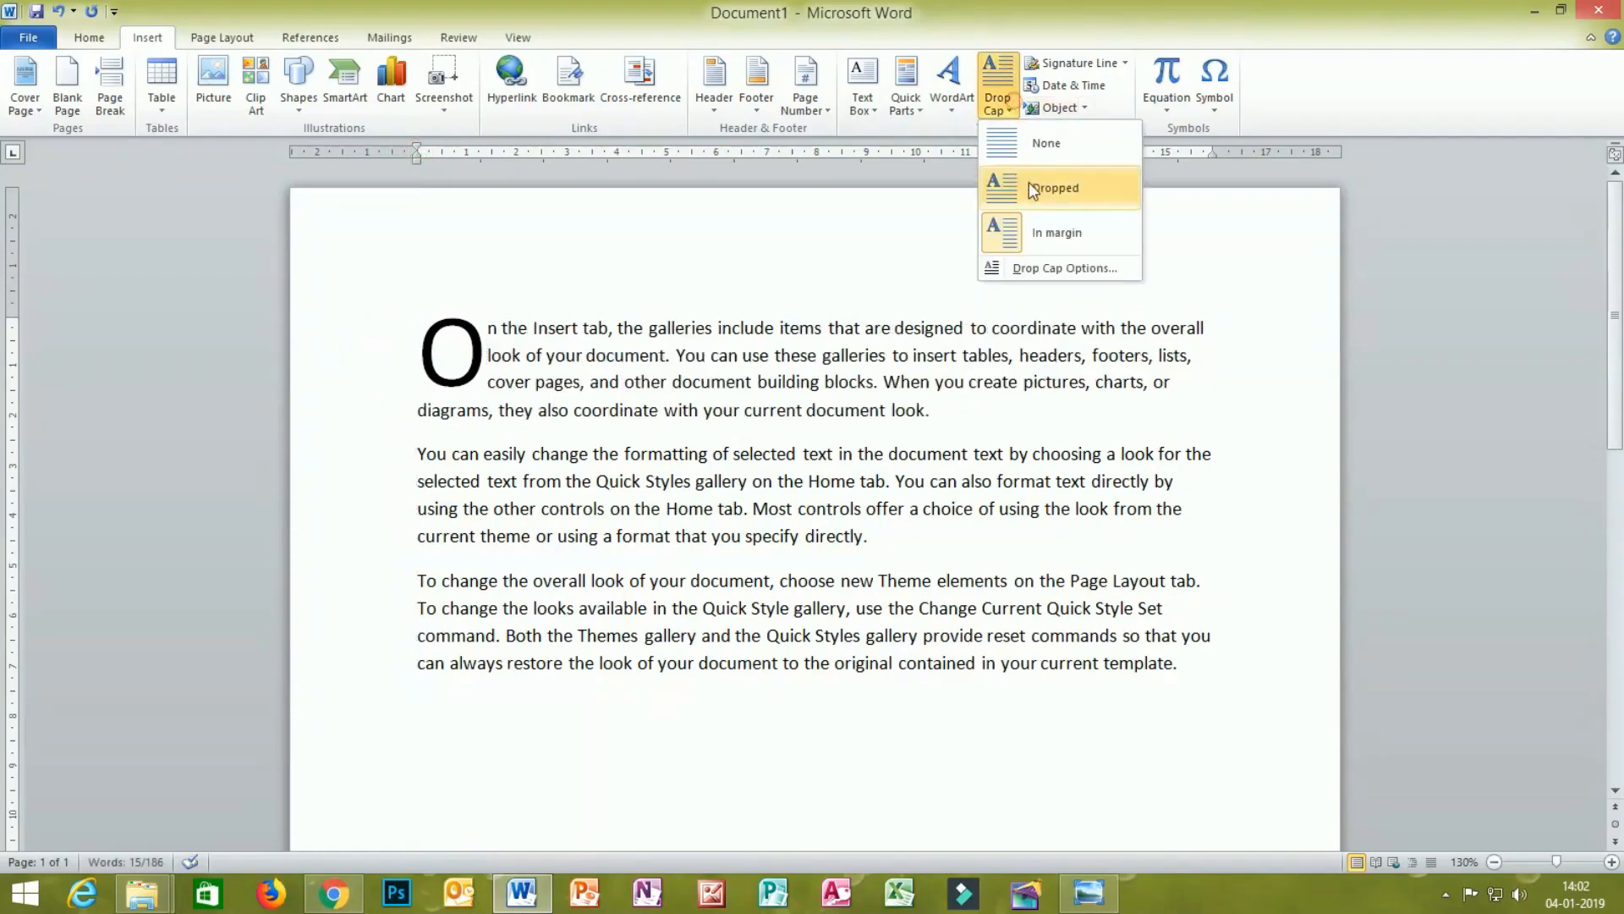
{"action": "left_click", "coordinate": [1030, 181]}
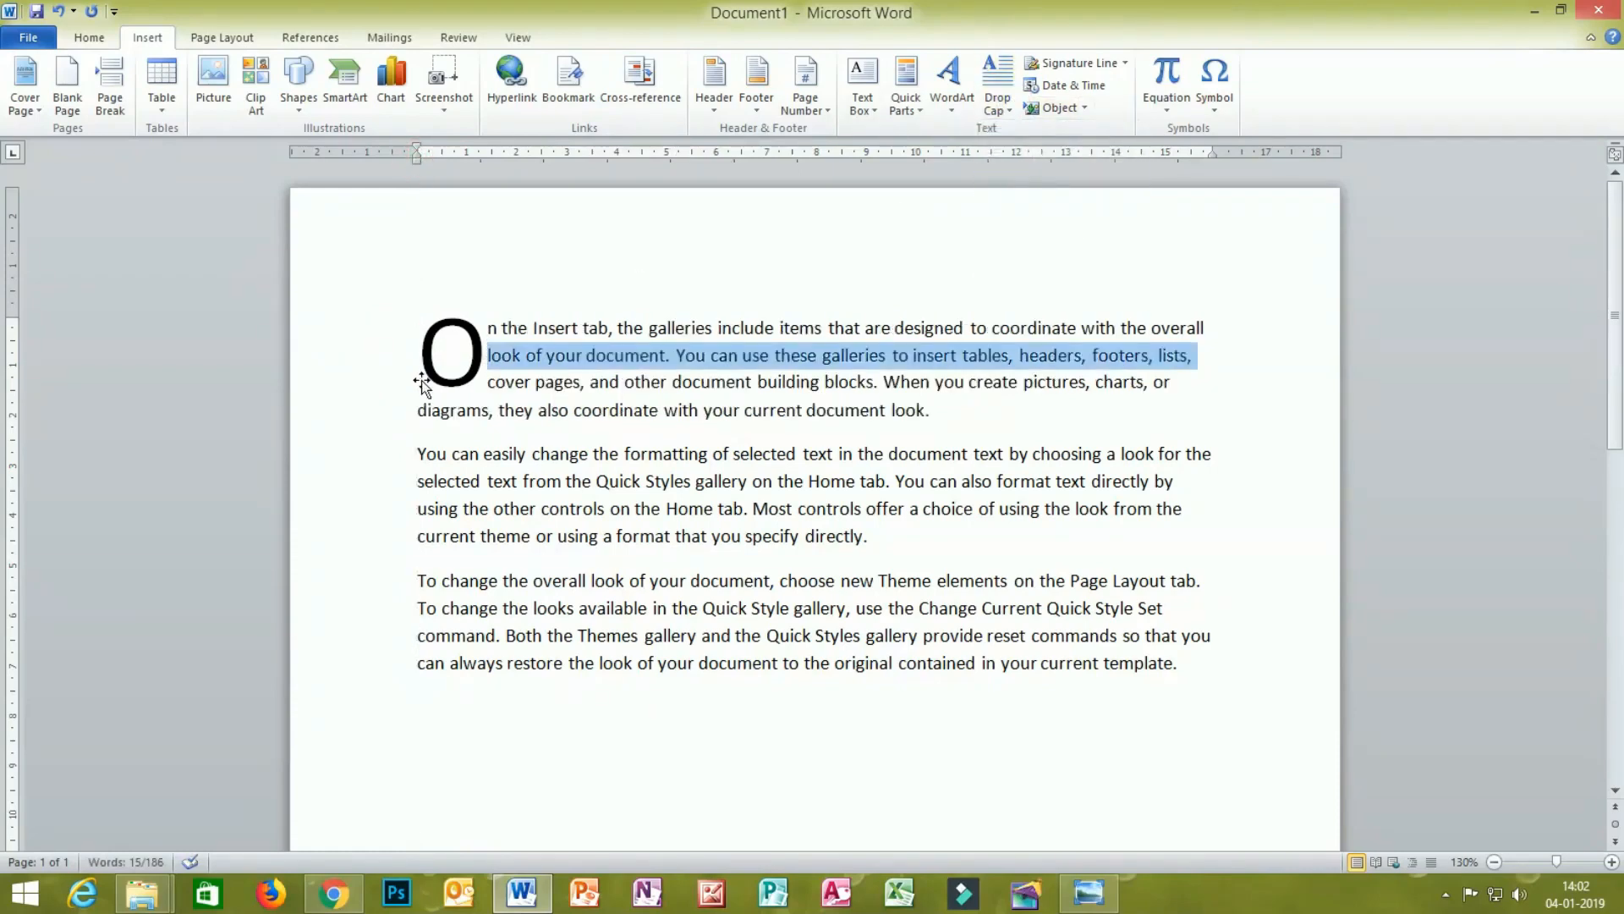
Place the first paragraph's drop cap in the margin again and remove it with the None option.
{"action": "left_click", "coordinate": [1006, 110]}
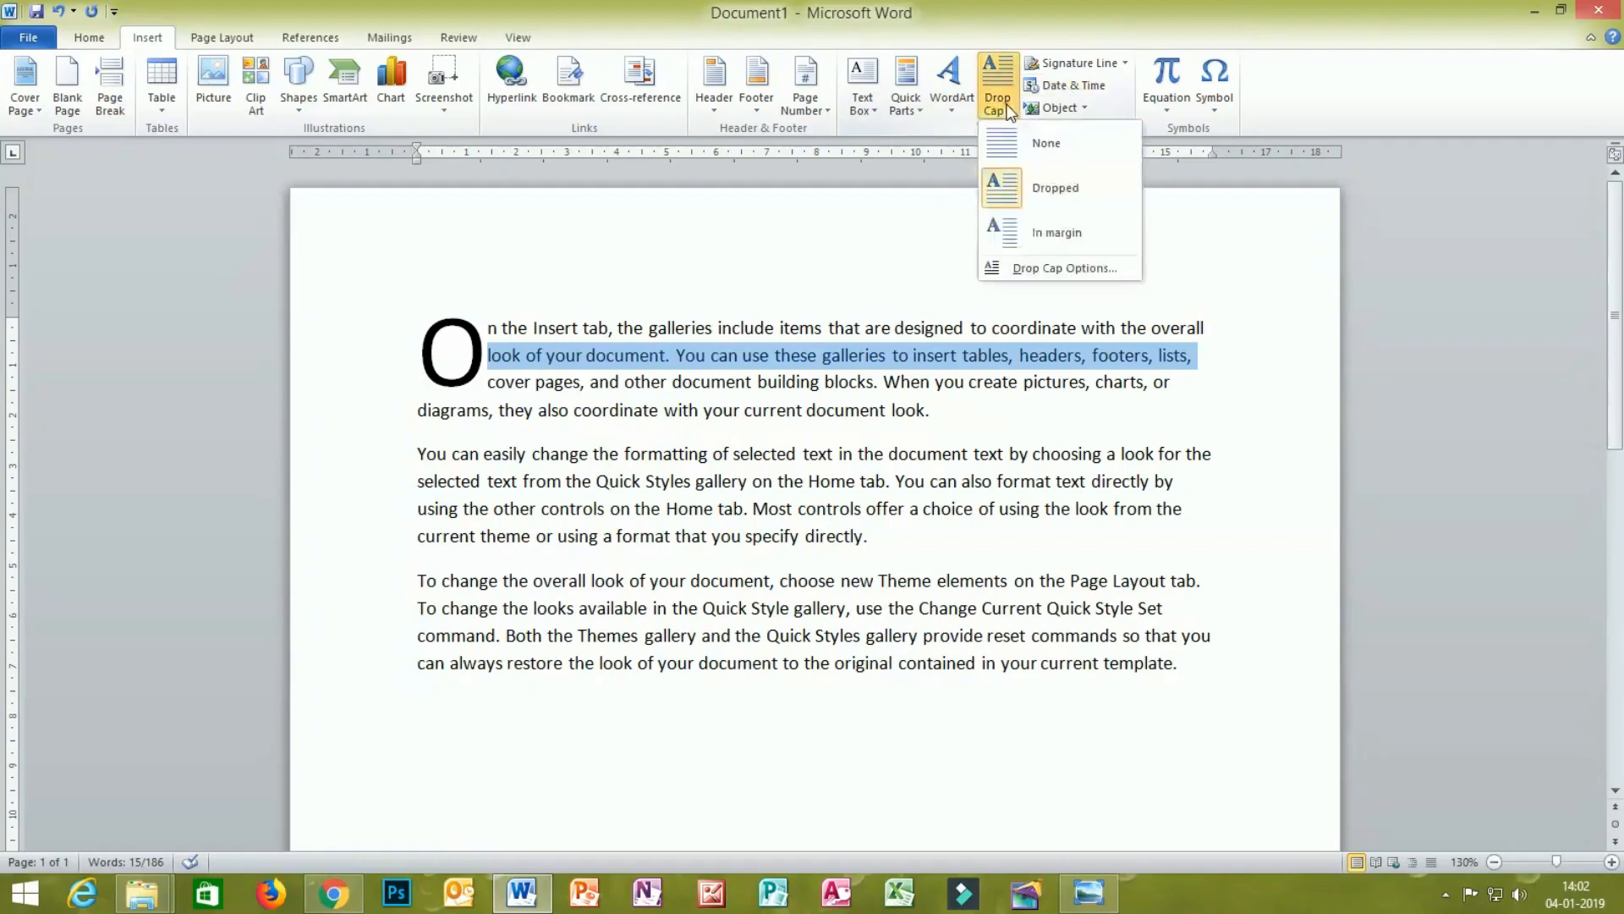
{"action": "left_click", "coordinate": [1010, 230]}
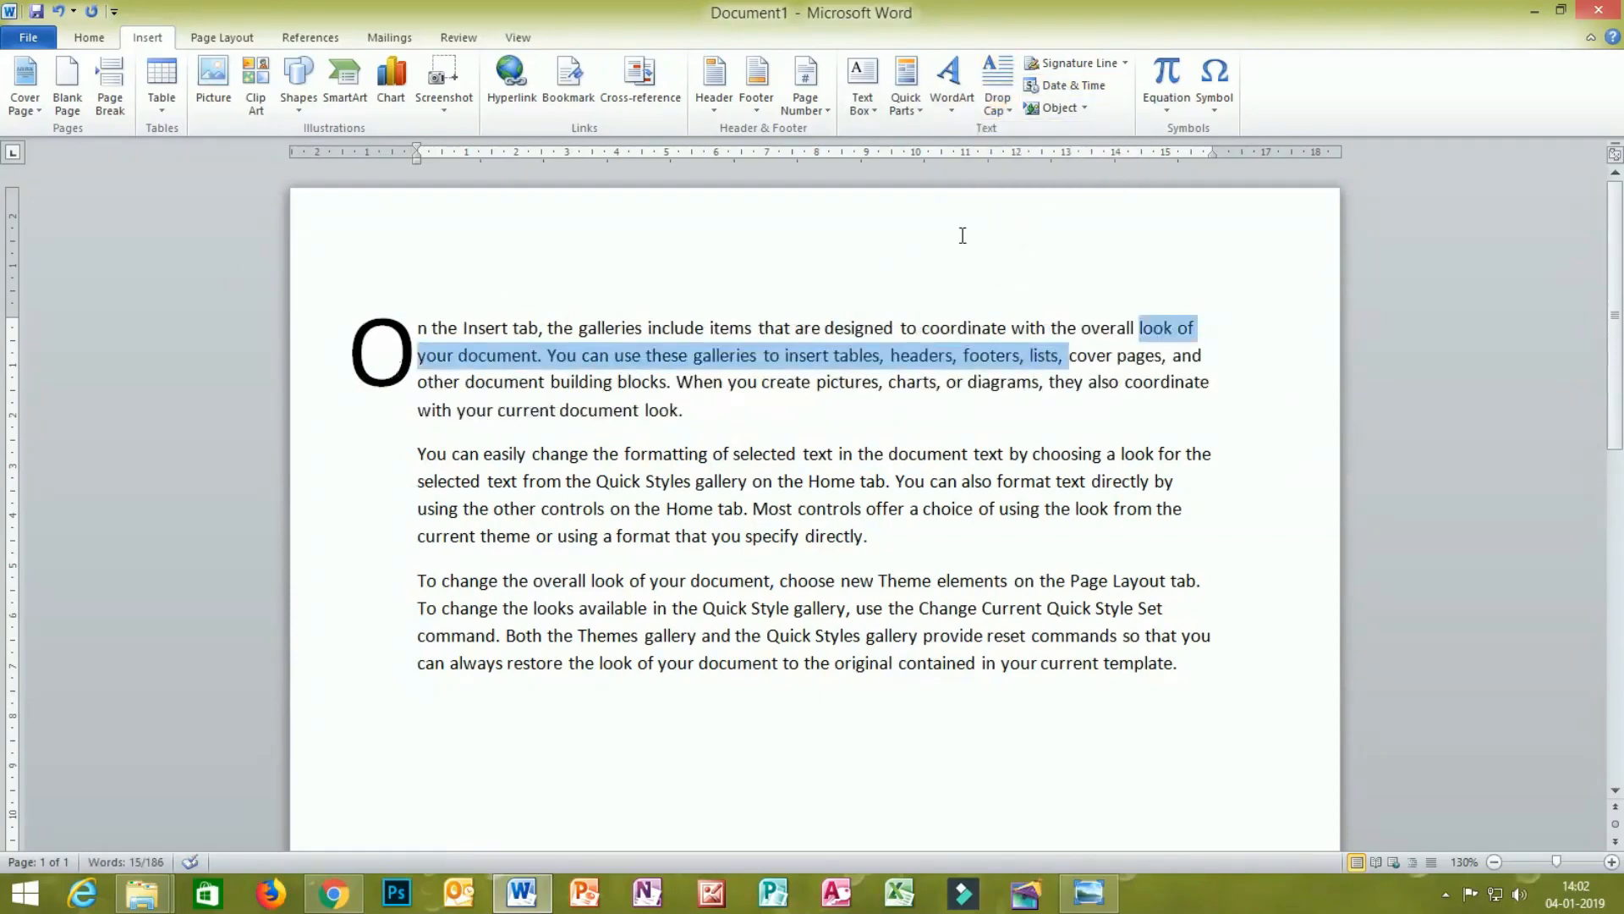
{"action": "left_click", "coordinate": [1018, 100]}
{"action": "left_click", "coordinate": [1012, 150]}
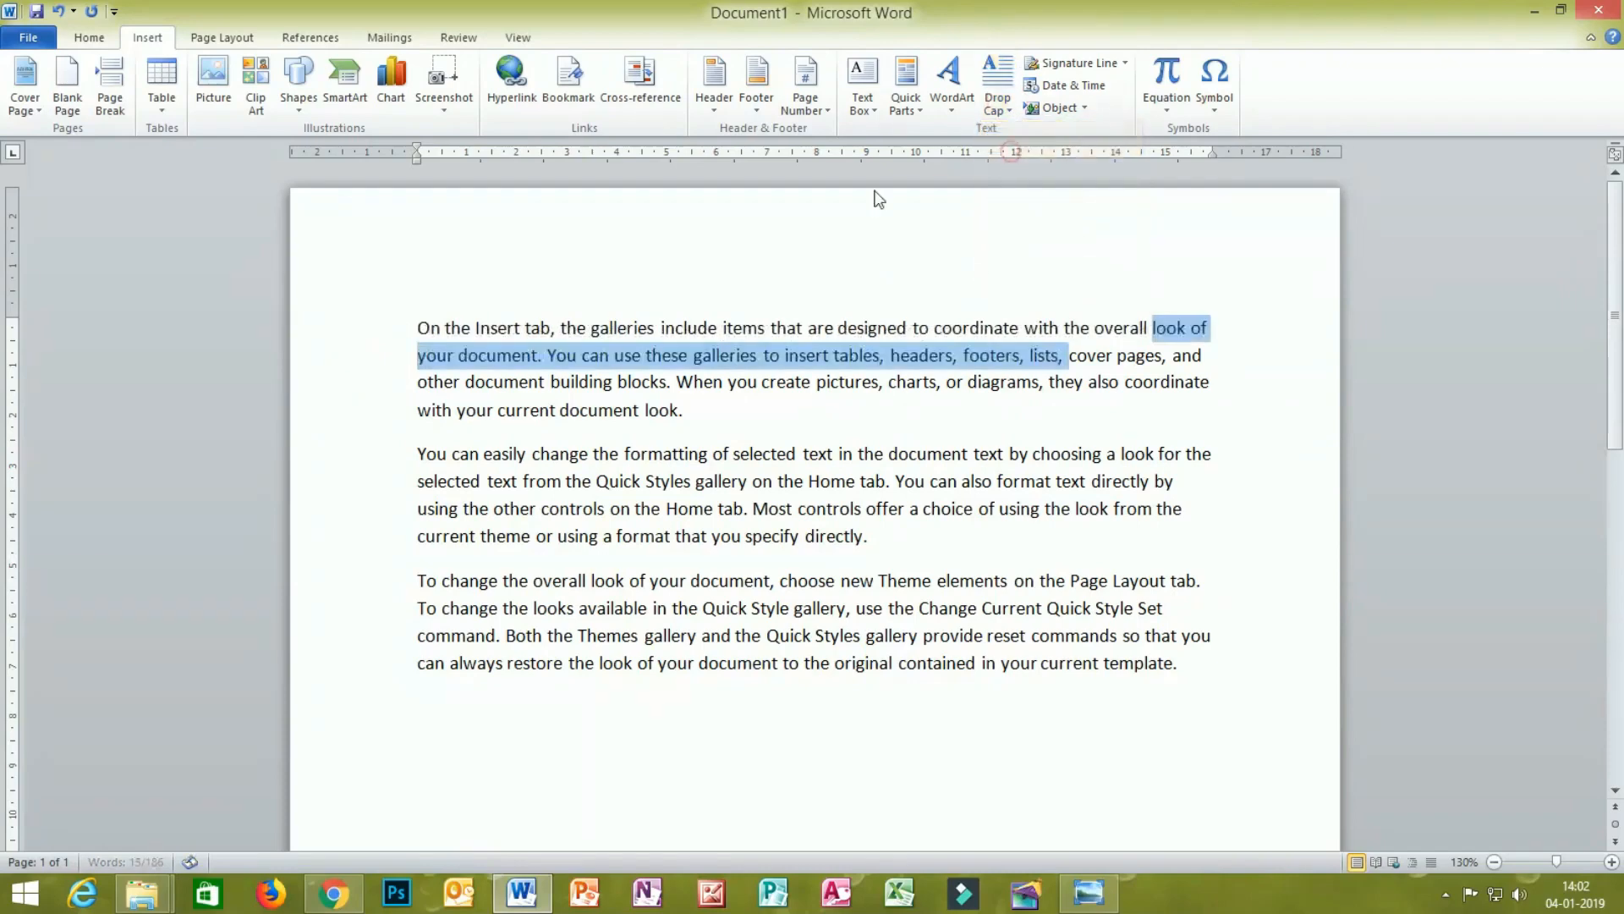
{"action": "left_click", "coordinate": [713, 426]}
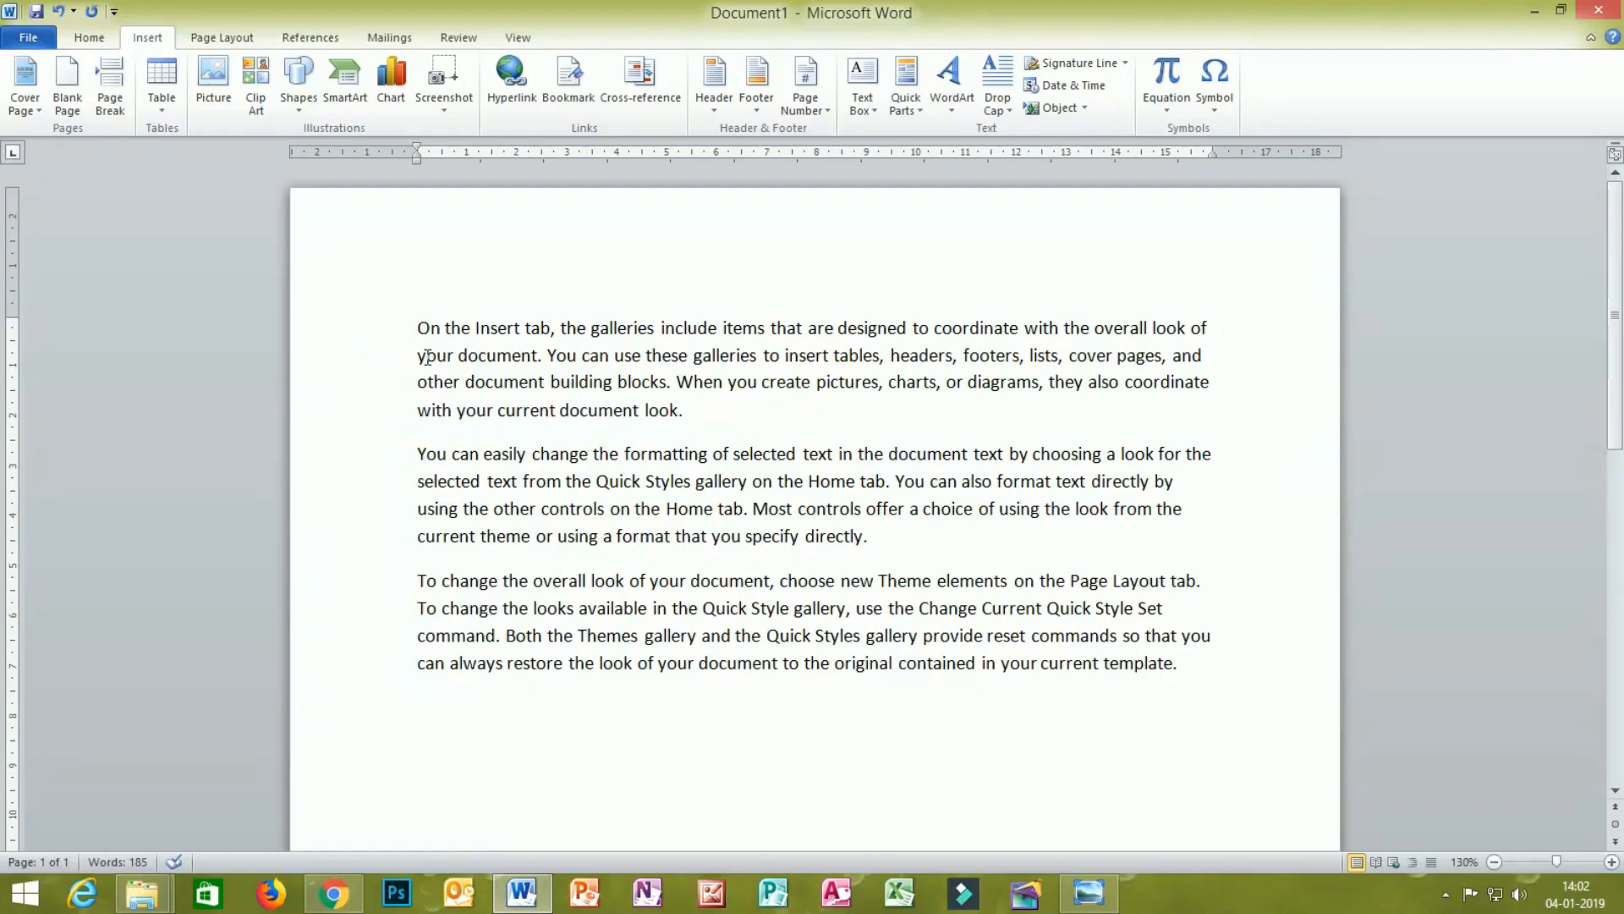
Check the Drop Cap options for the first paragraph's opening letter, its first line, and the words "create pictures, charts" without applying any.
{"action": "left_click_drag", "start_coordinate": [426, 330], "coordinate": [416, 330]}
{"action": "left_click", "coordinate": [999, 93]}
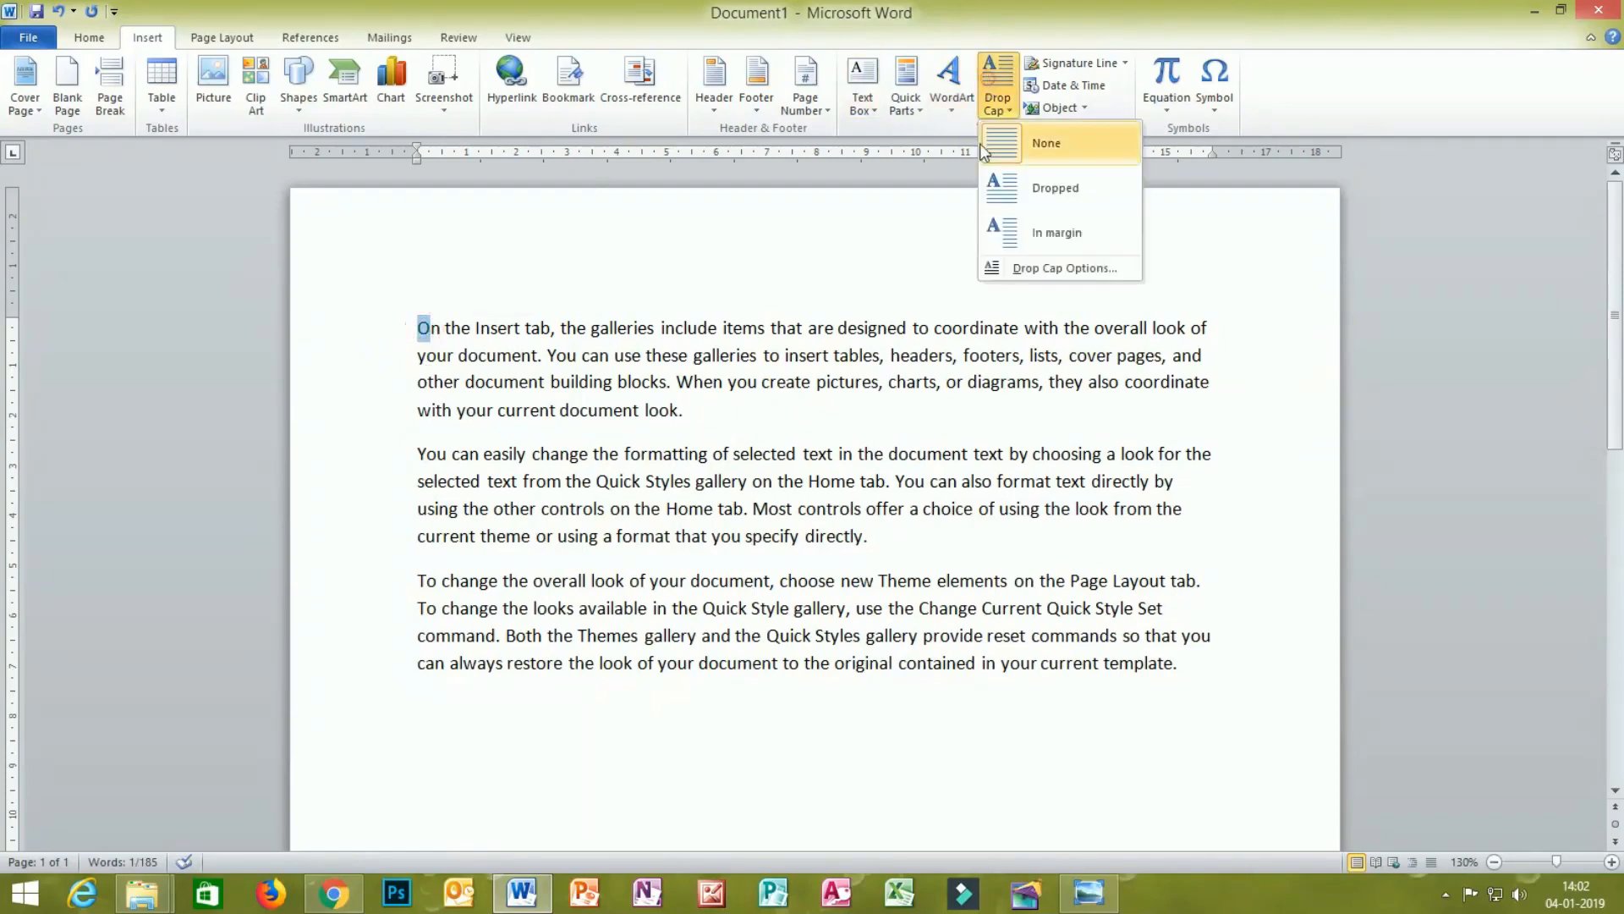
{"action": "left_click", "coordinate": [519, 235]}
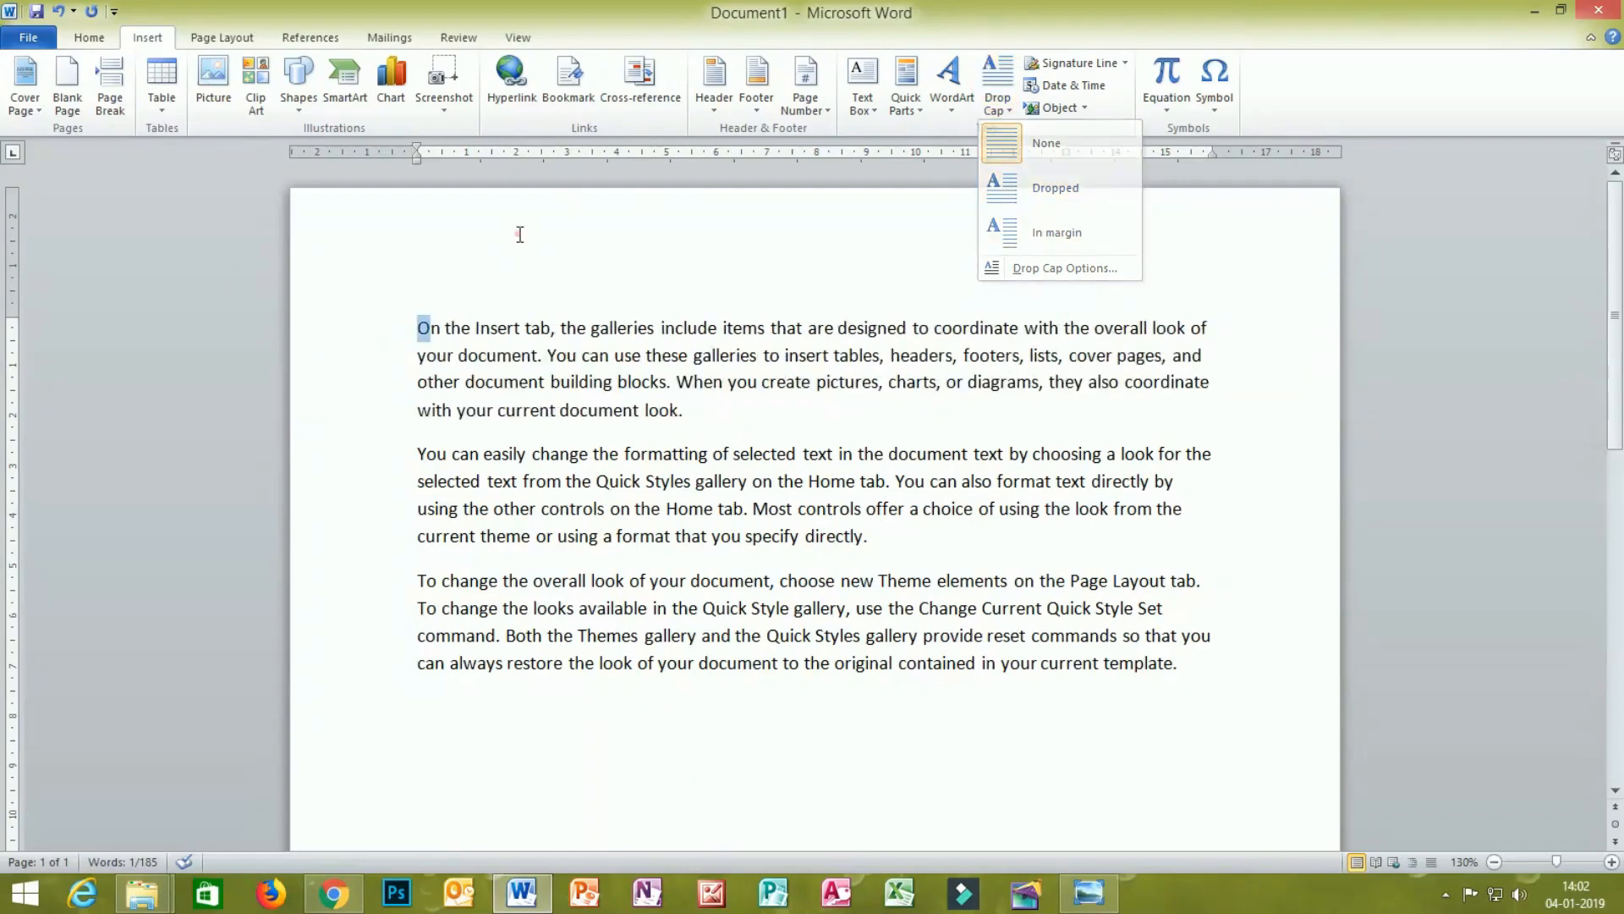
{"action": "left_click_drag", "start_coordinate": [412, 325], "coordinate": [1216, 328]}
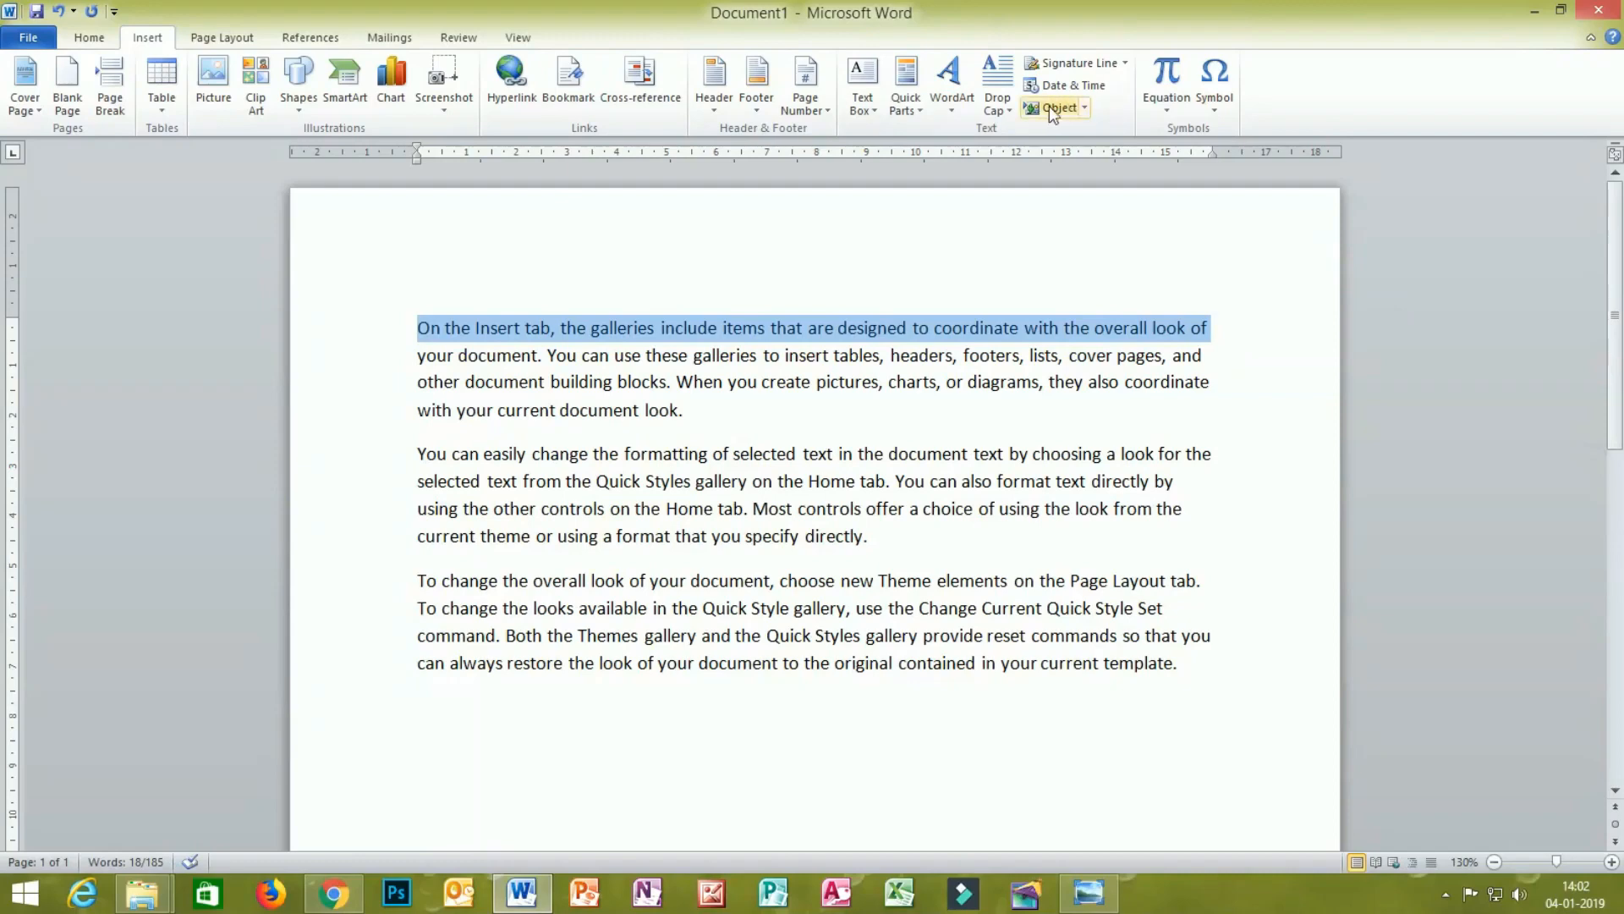
{"action": "left_click", "coordinate": [999, 103]}
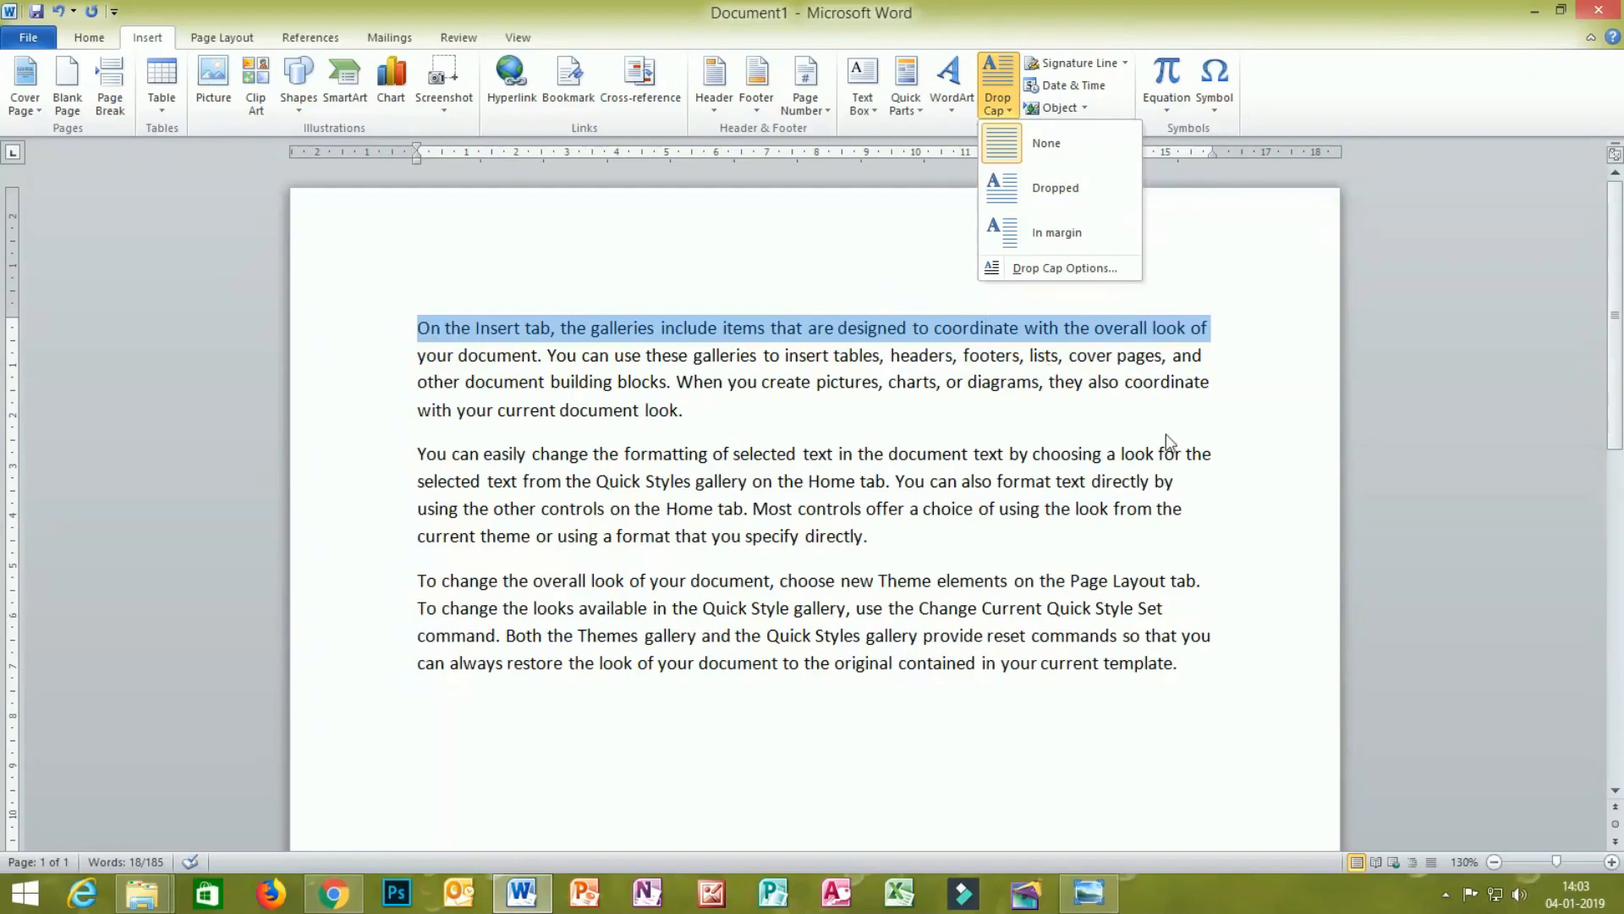
{"action": "left_click", "coordinate": [1228, 372]}
{"action": "left_click_drag", "start_coordinate": [798, 385], "coordinate": [907, 383]}
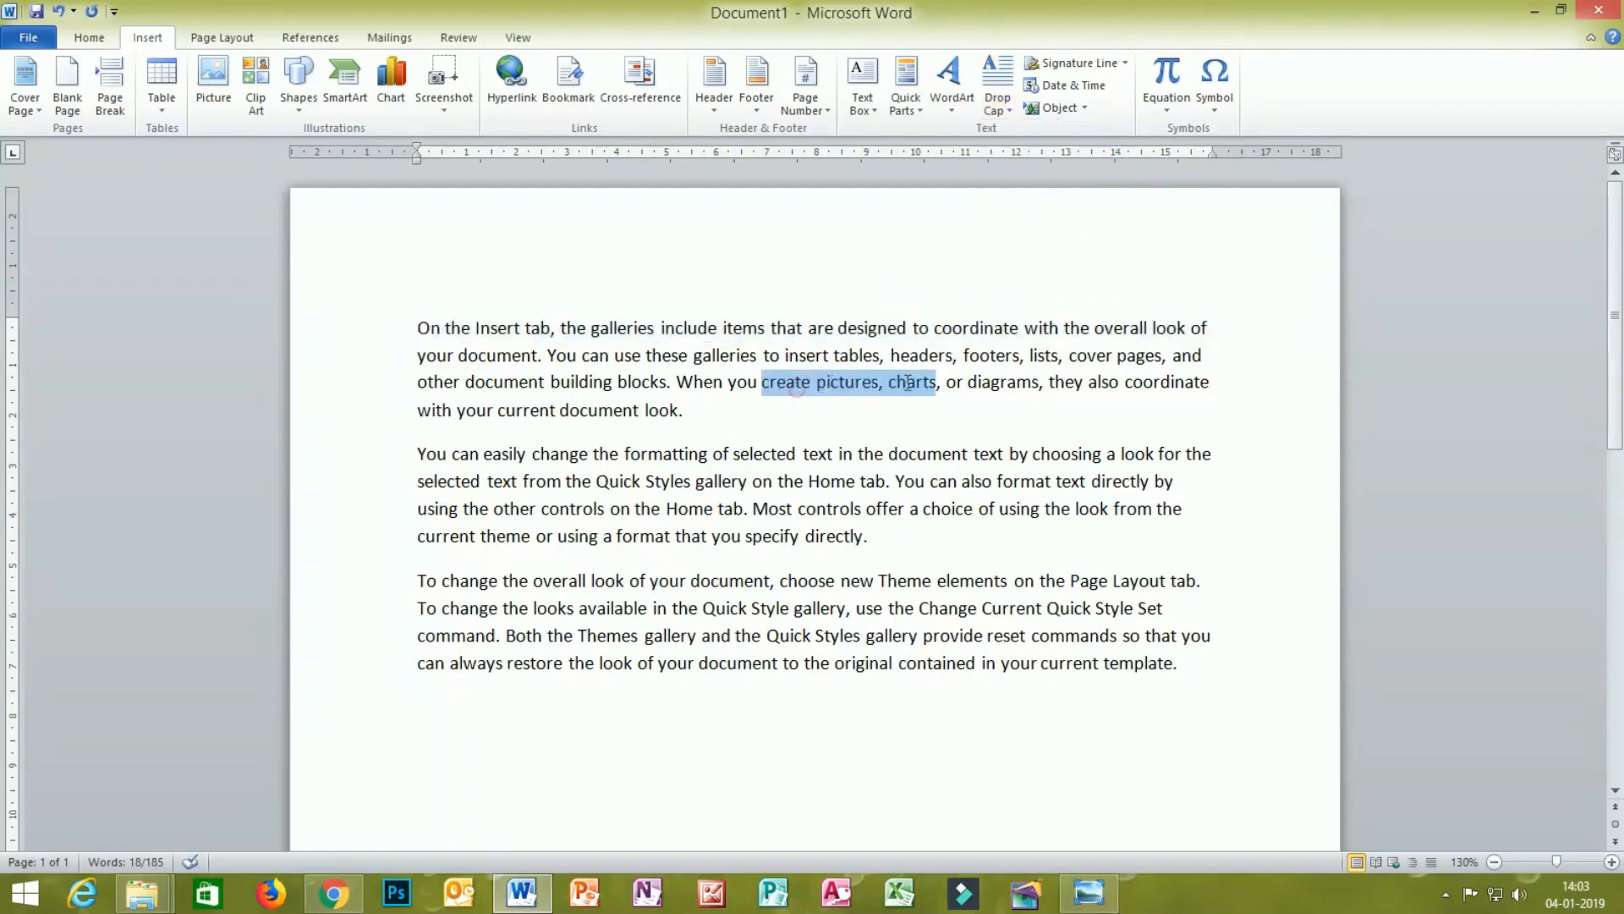
{"action": "left_click", "coordinate": [1015, 104]}
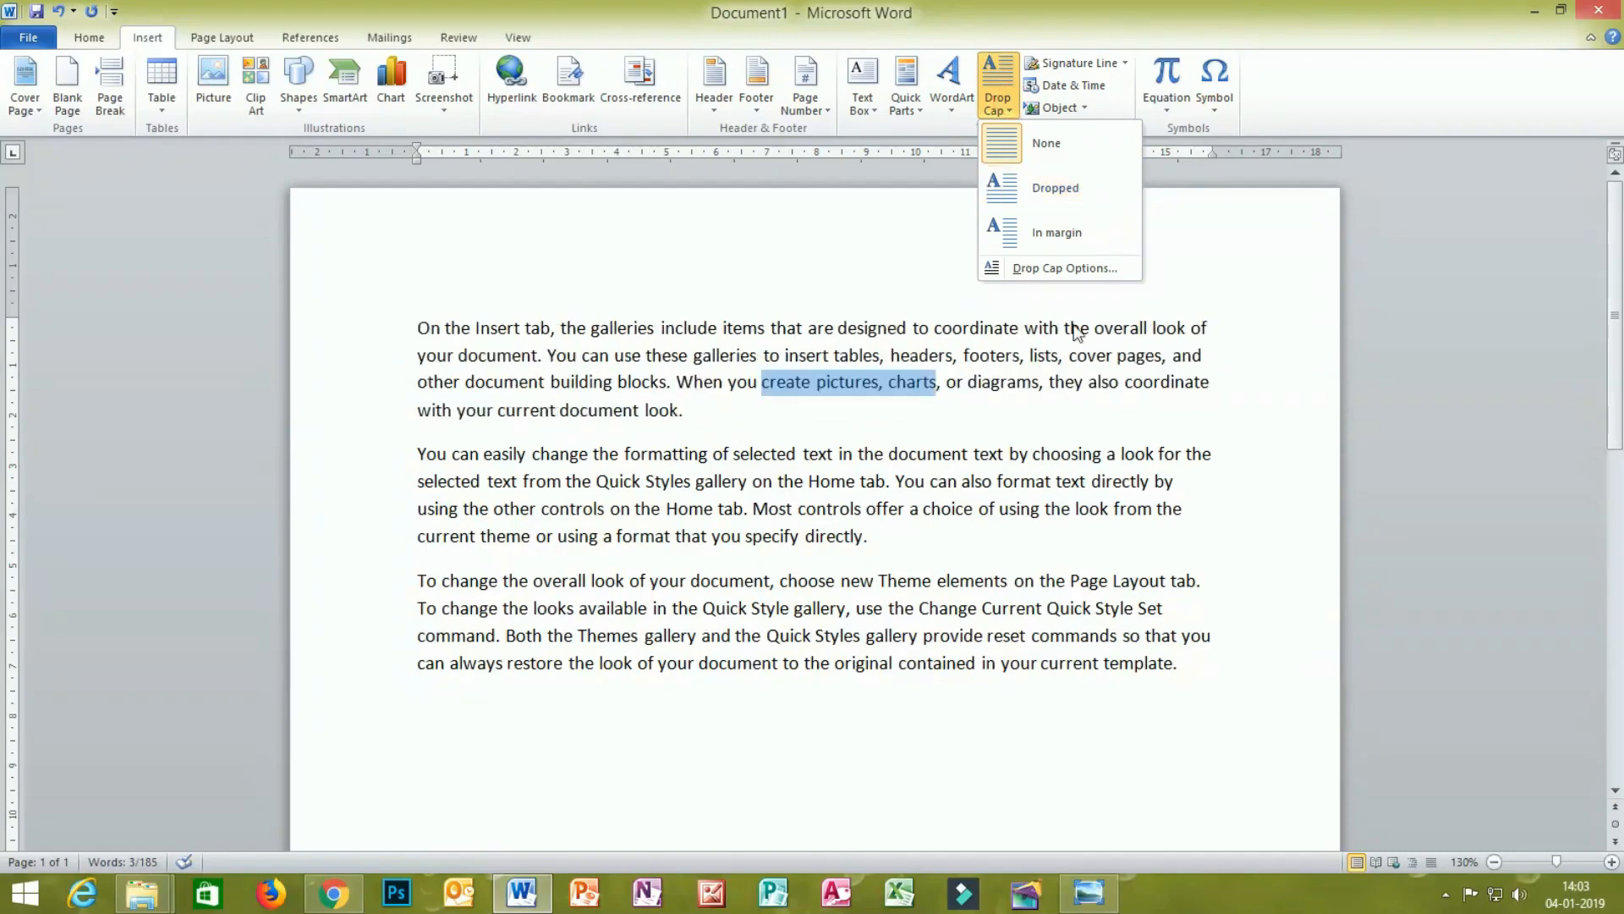
{"action": "left_click", "coordinate": [1259, 359]}
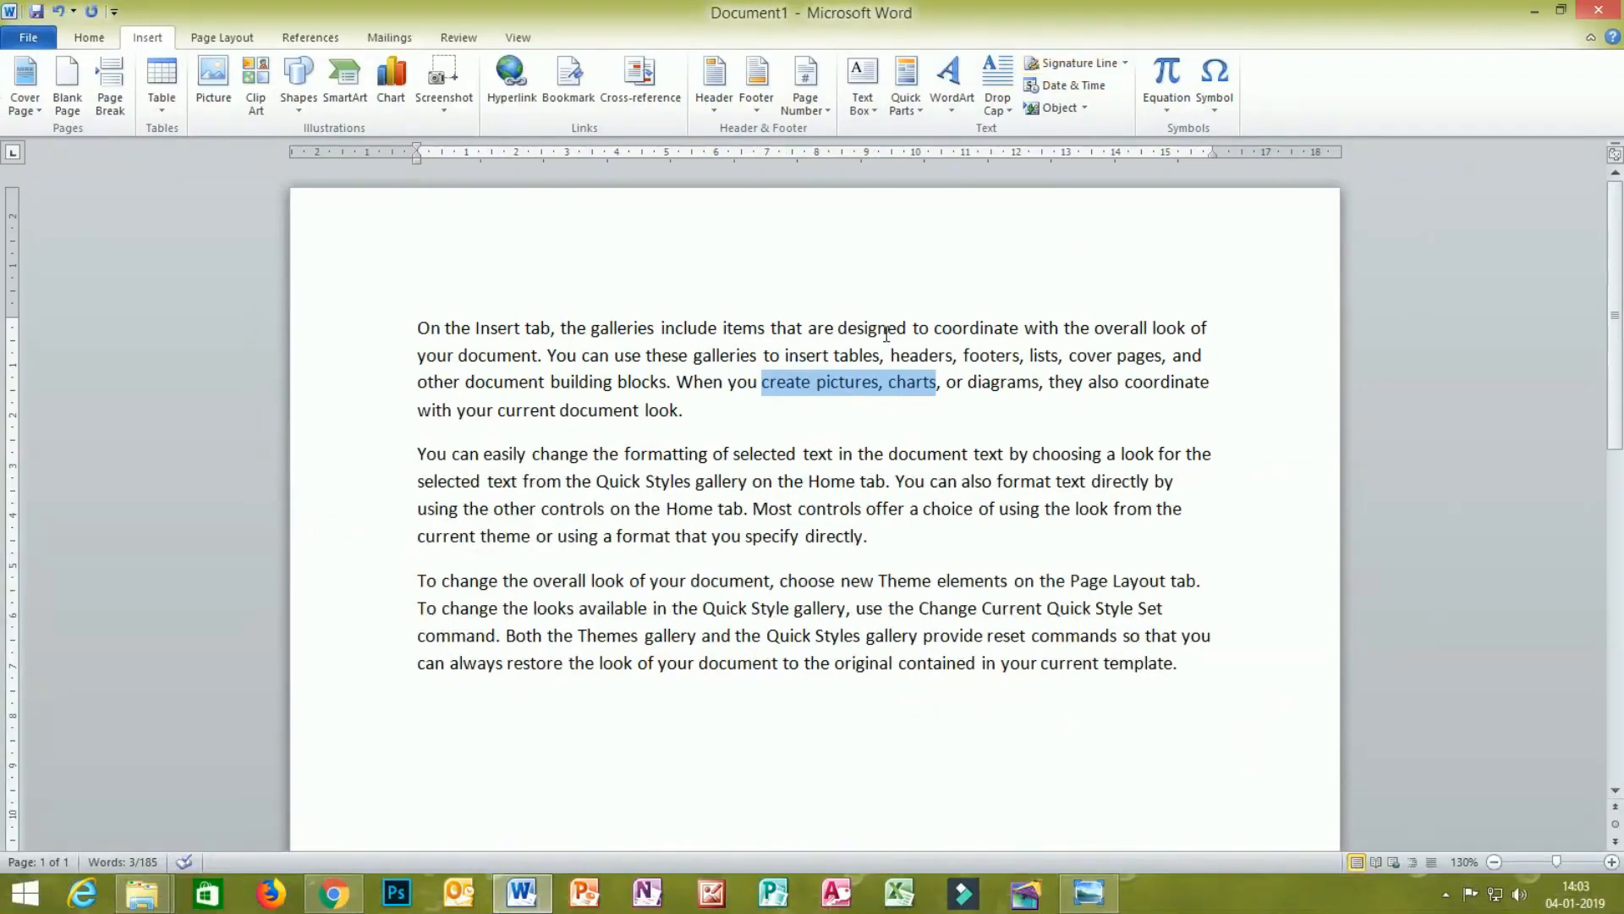
{"action": "scroll", "coordinate": [886, 334], "scroll_direction": "down", "scroll_amount": 3}
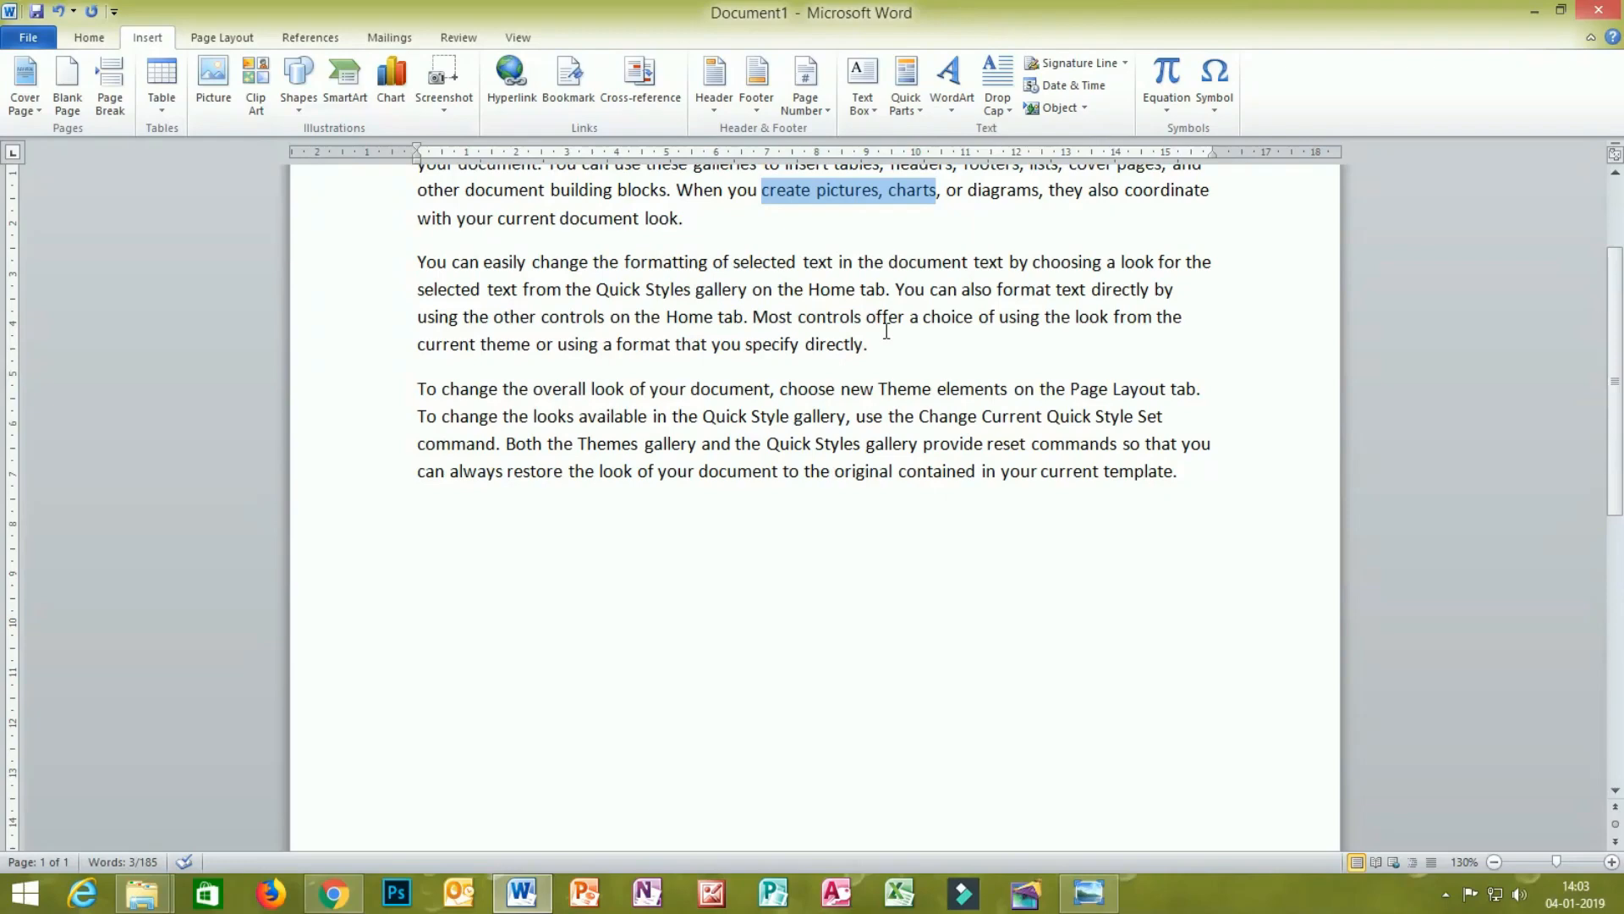
{"action": "scroll", "coordinate": [652, 366], "scroll_direction": "down", "scroll_amount": 1}
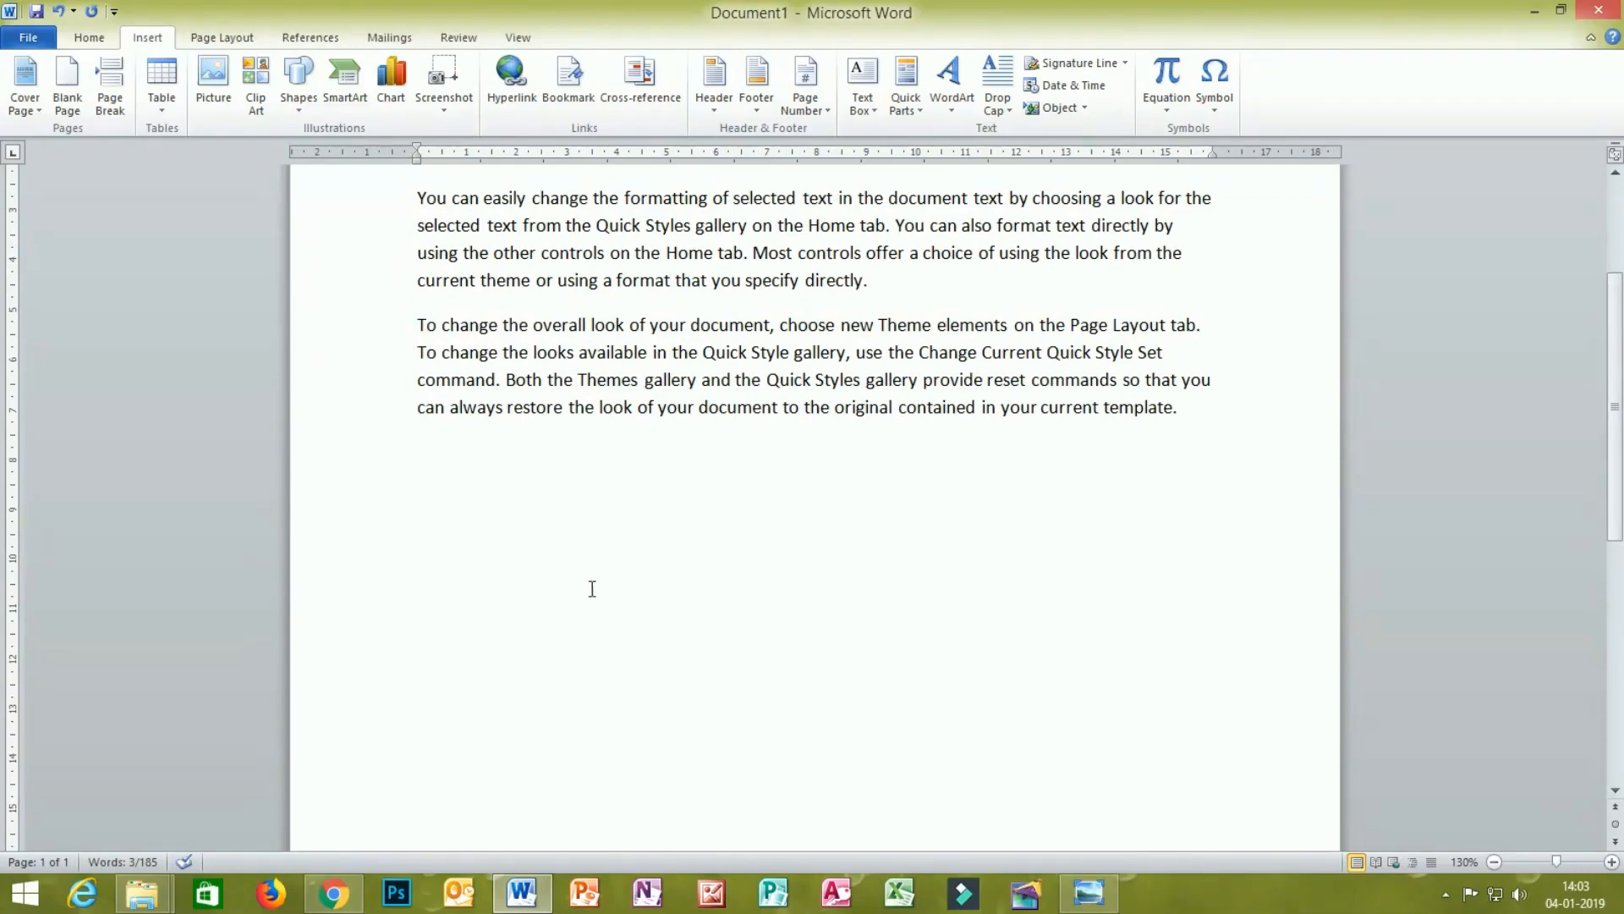
{"action": "scroll", "coordinate": [676, 454], "scroll_direction": "up", "scroll_amount": 4}
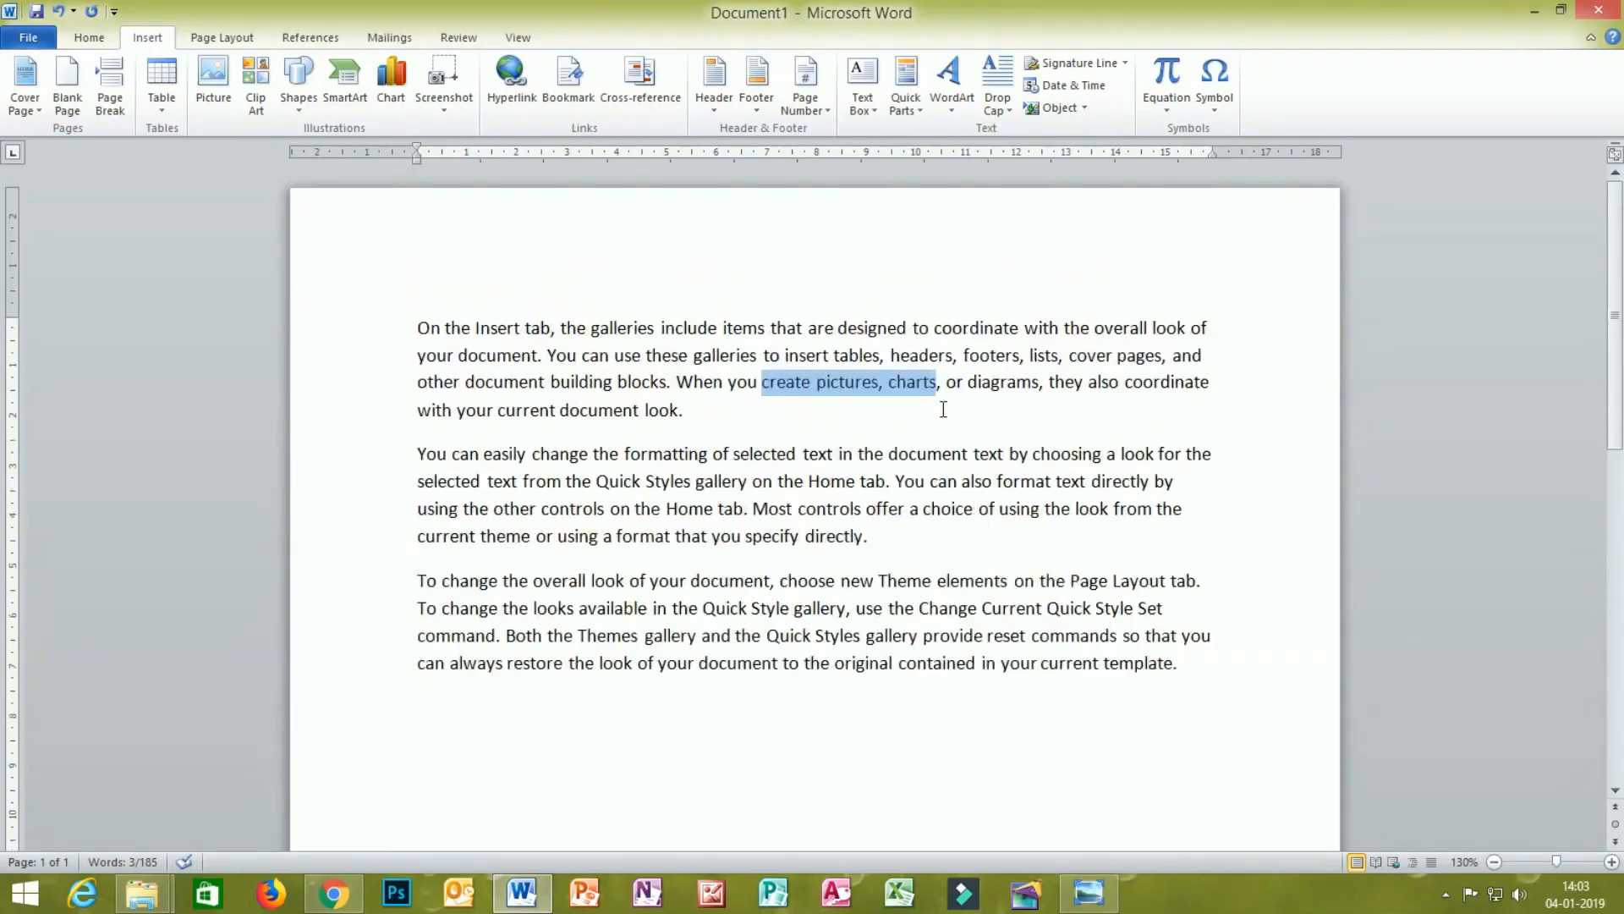
{"action": "scroll", "coordinate": [969, 584], "scroll_direction": "down", "scroll_amount": 3}
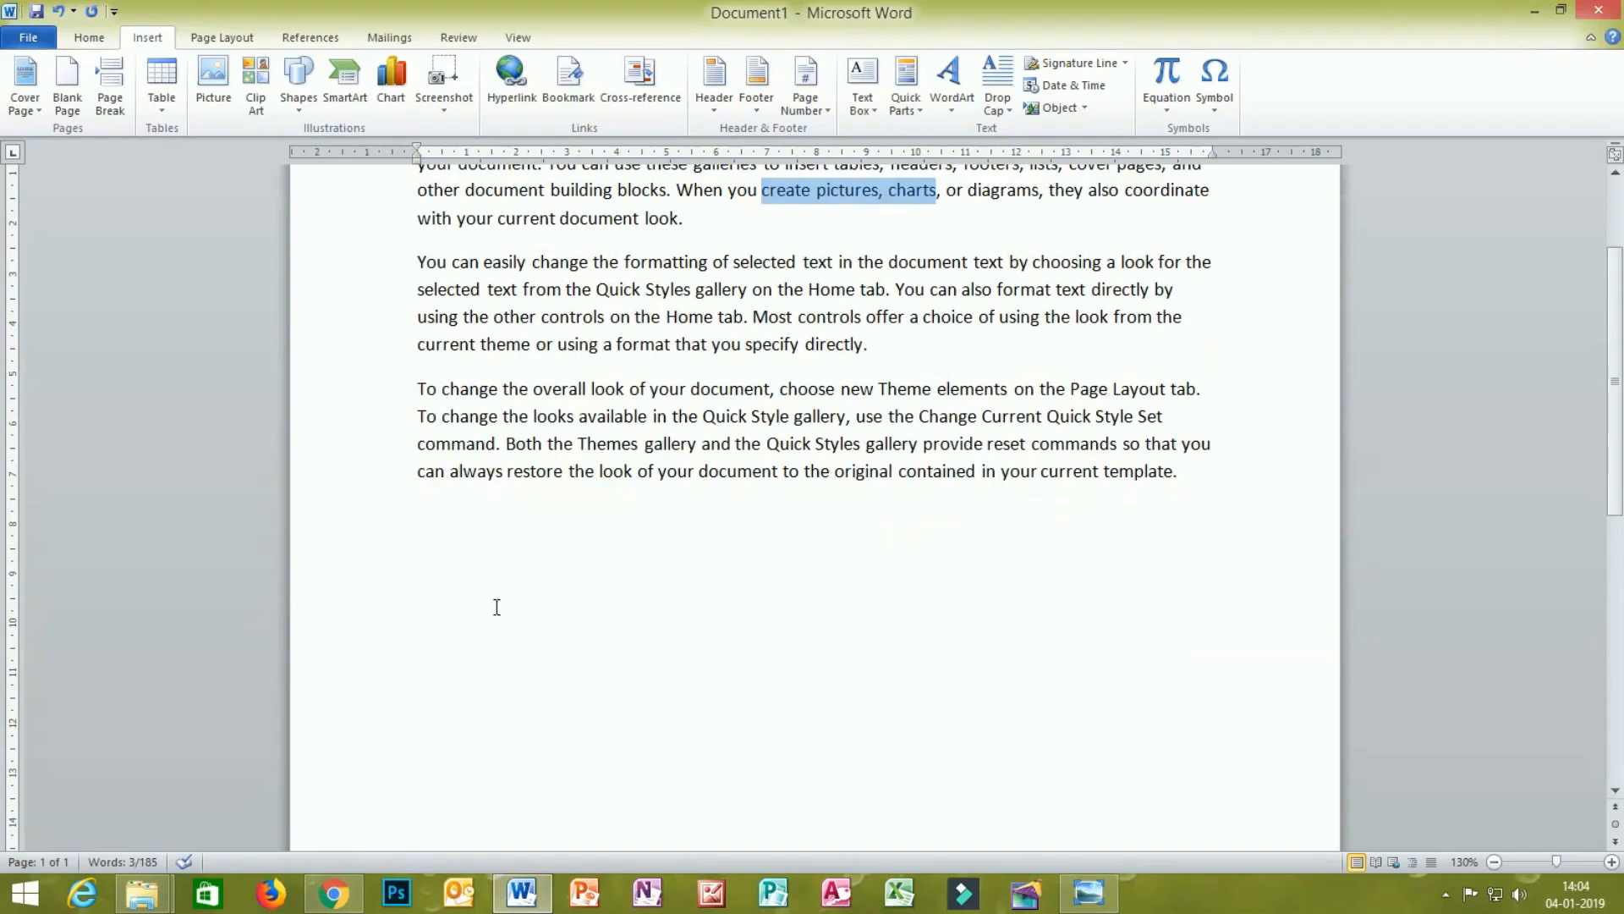
Place the insertion point in the blank area below the last paragraph and open the Signature Setup for a new signature line.
{"action": "scroll", "coordinate": [609, 380], "scroll_direction": "up", "scroll_amount": 3}
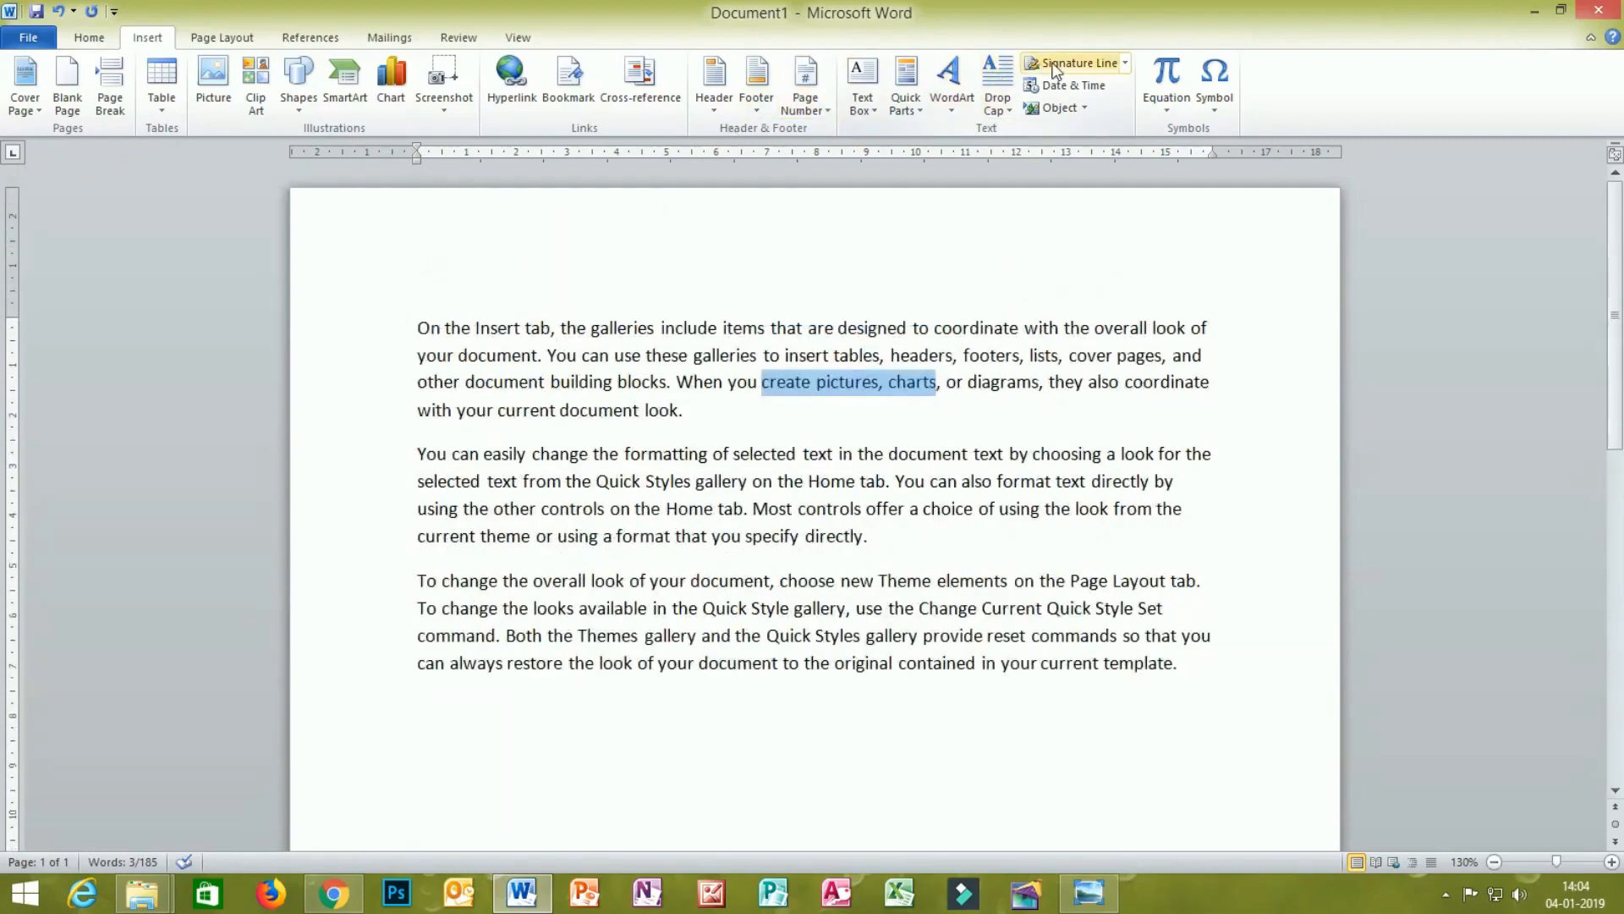
{"action": "scroll", "coordinate": [431, 299], "scroll_direction": "down", "scroll_amount": 7}
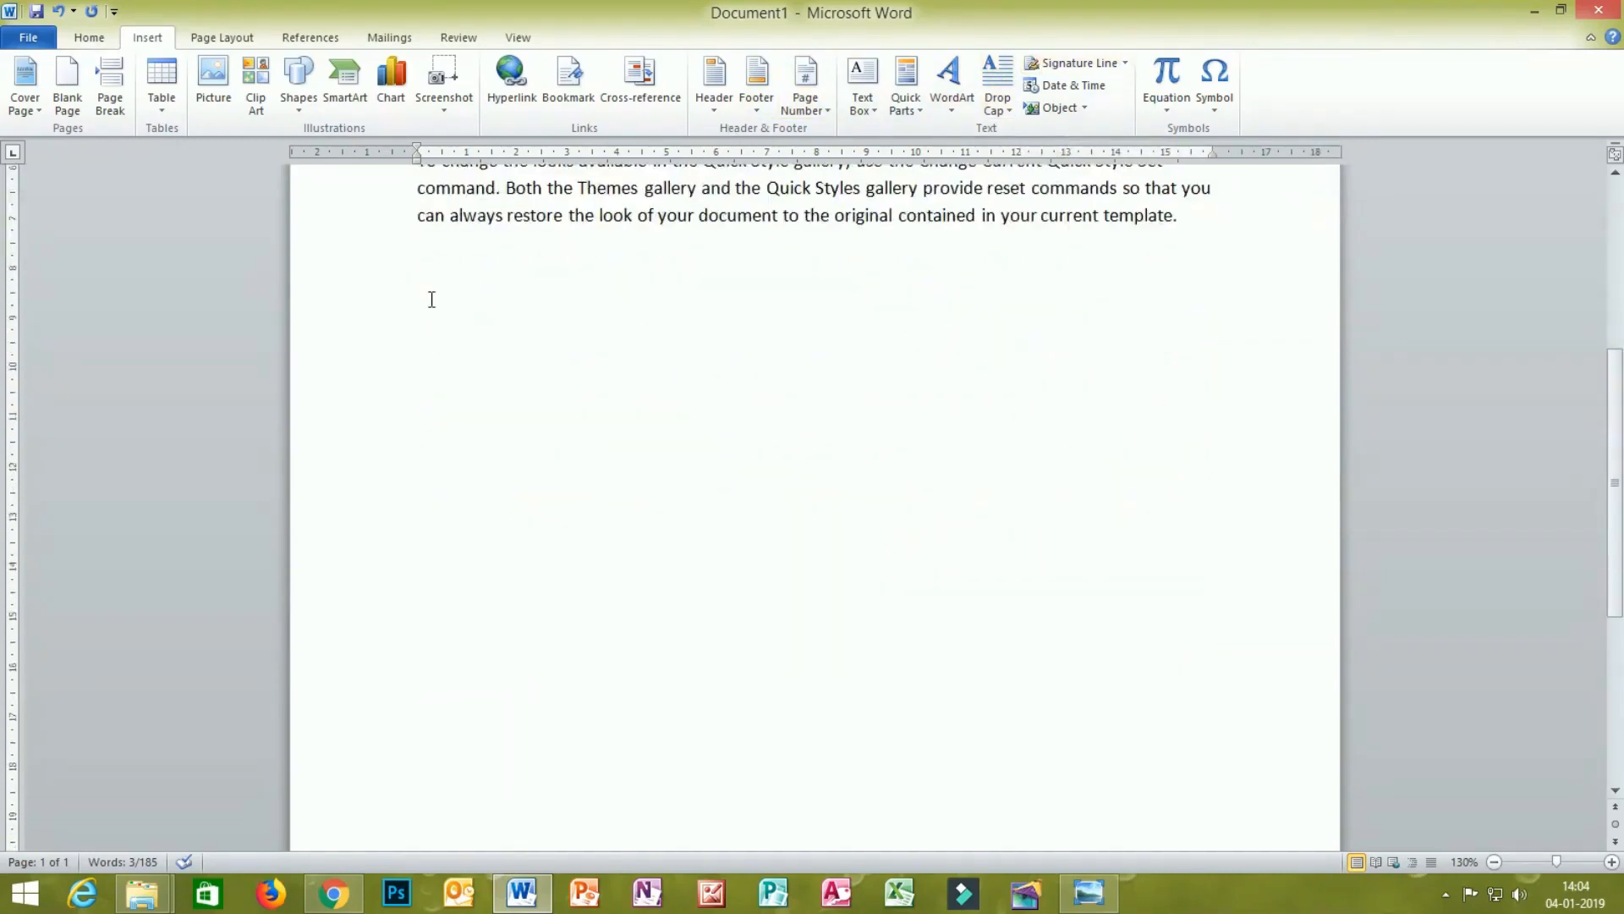
{"action": "left_click", "coordinate": [433, 365]}
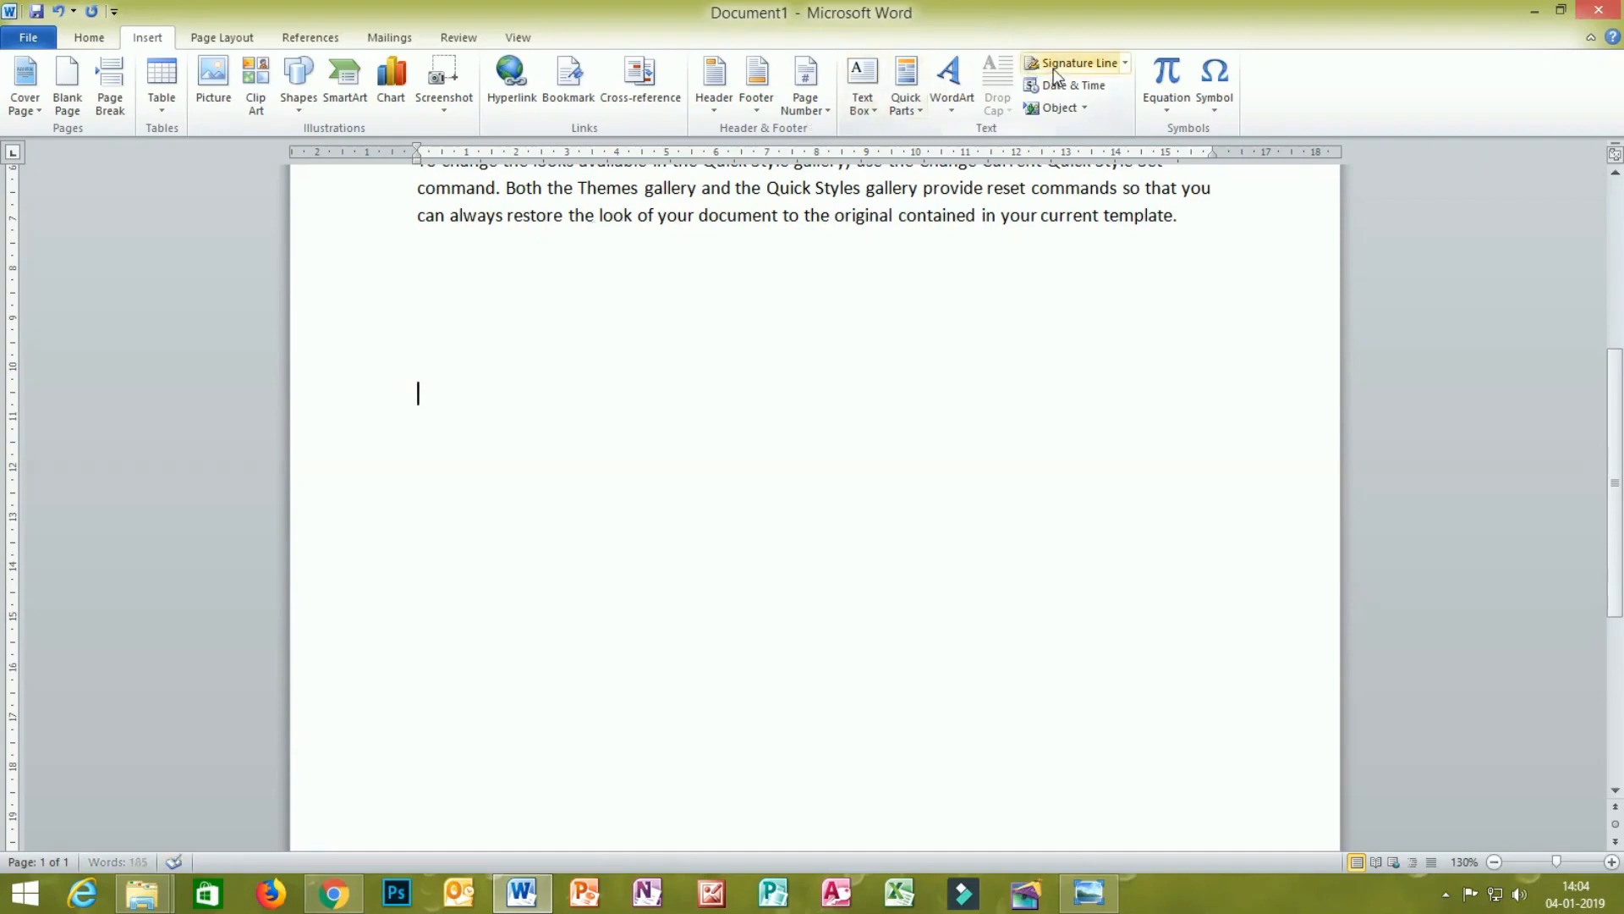
{"action": "left_click", "coordinate": [1126, 64]}
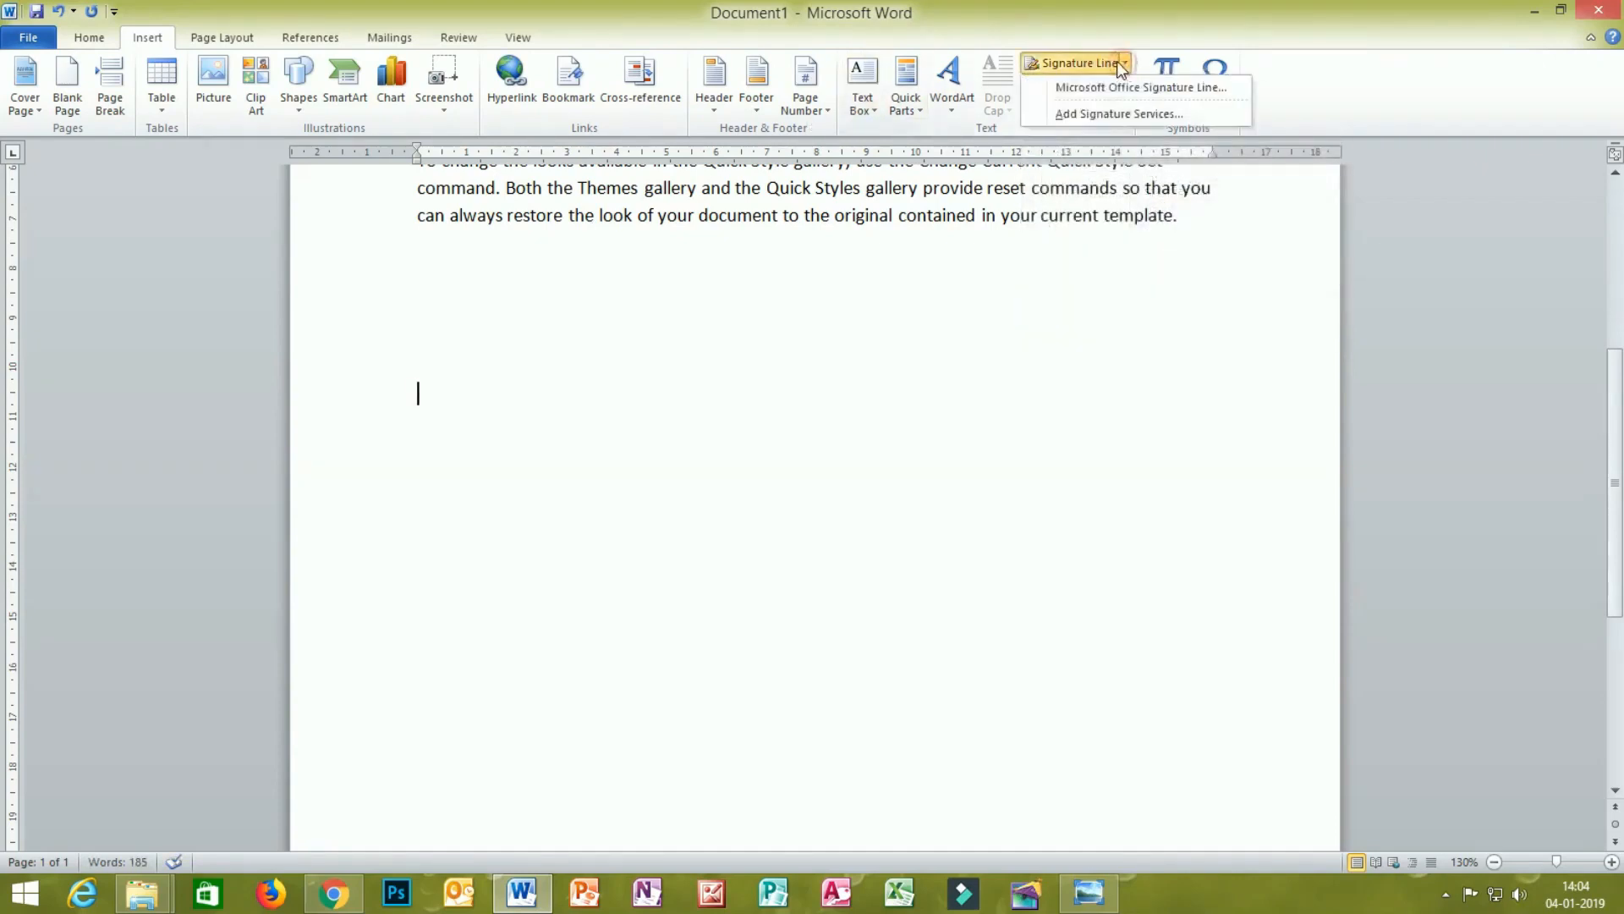
{"action": "left_click", "coordinate": [1091, 69]}
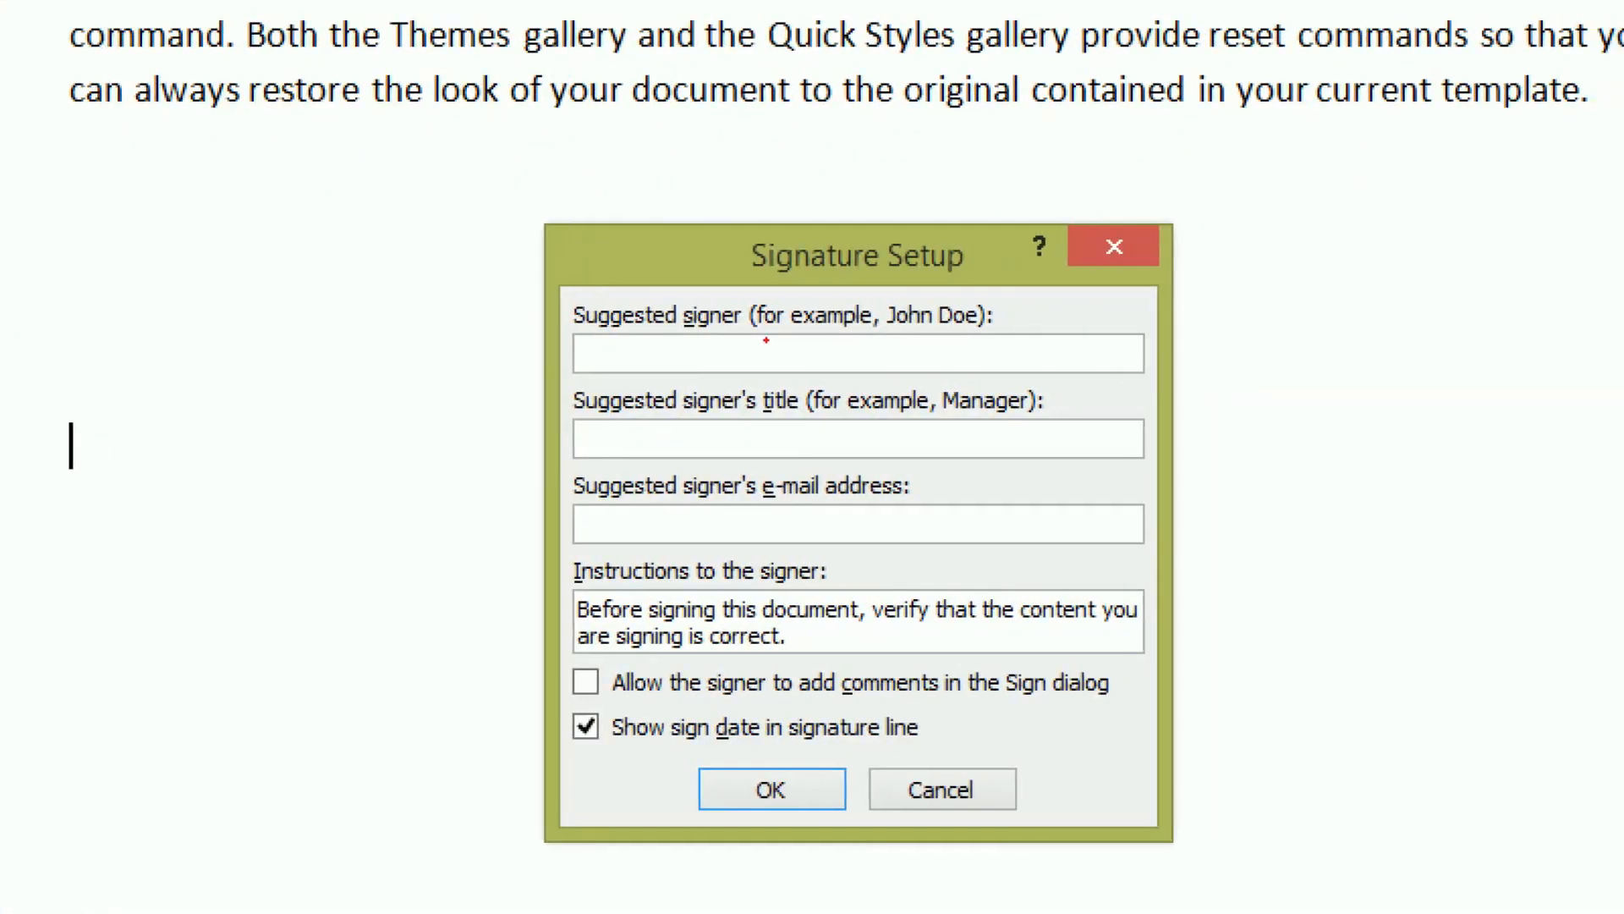
{"action": "left_click", "coordinate": [766, 341]}
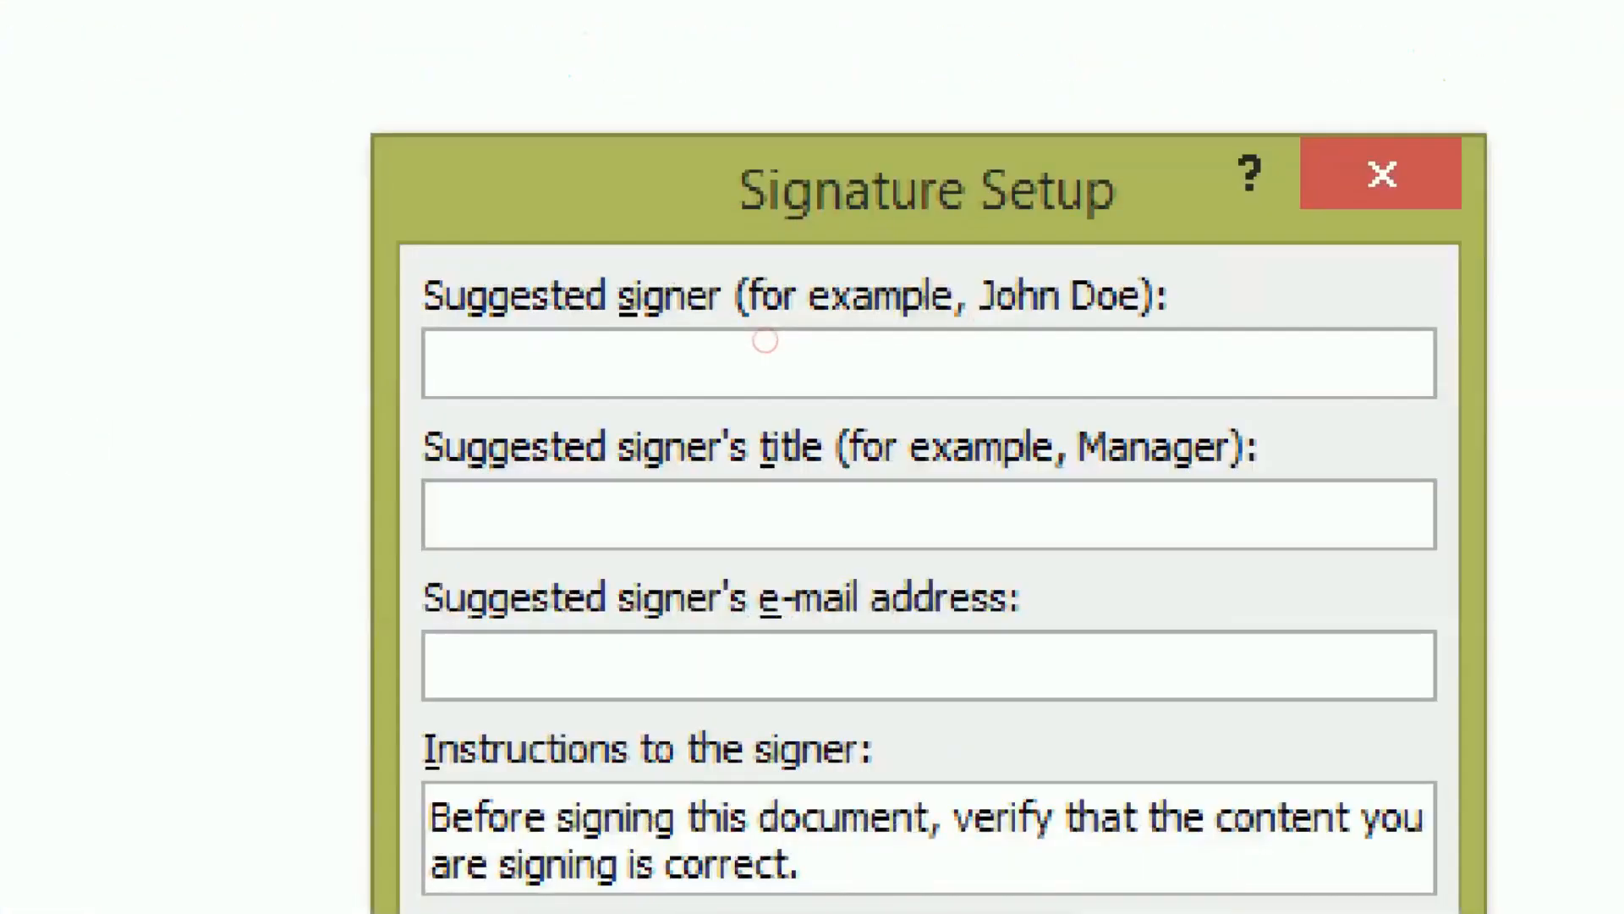
{"action": "mouse_move", "coordinate": [479, 337]}
{"action": "left_mouse_down"}
{"action": "mouse_move", "coordinate": [954, 328]}
{"action": "mouse_move", "coordinate": [1022, 310]}
{"action": "mouse_move", "coordinate": [893, 289]}
{"action": "mouse_move", "coordinate": [664, 296]}
{"action": "mouse_move", "coordinate": [552, 323]}
{"action": "mouse_move", "coordinate": [611, 339]}
{"action": "left_mouse_up"}
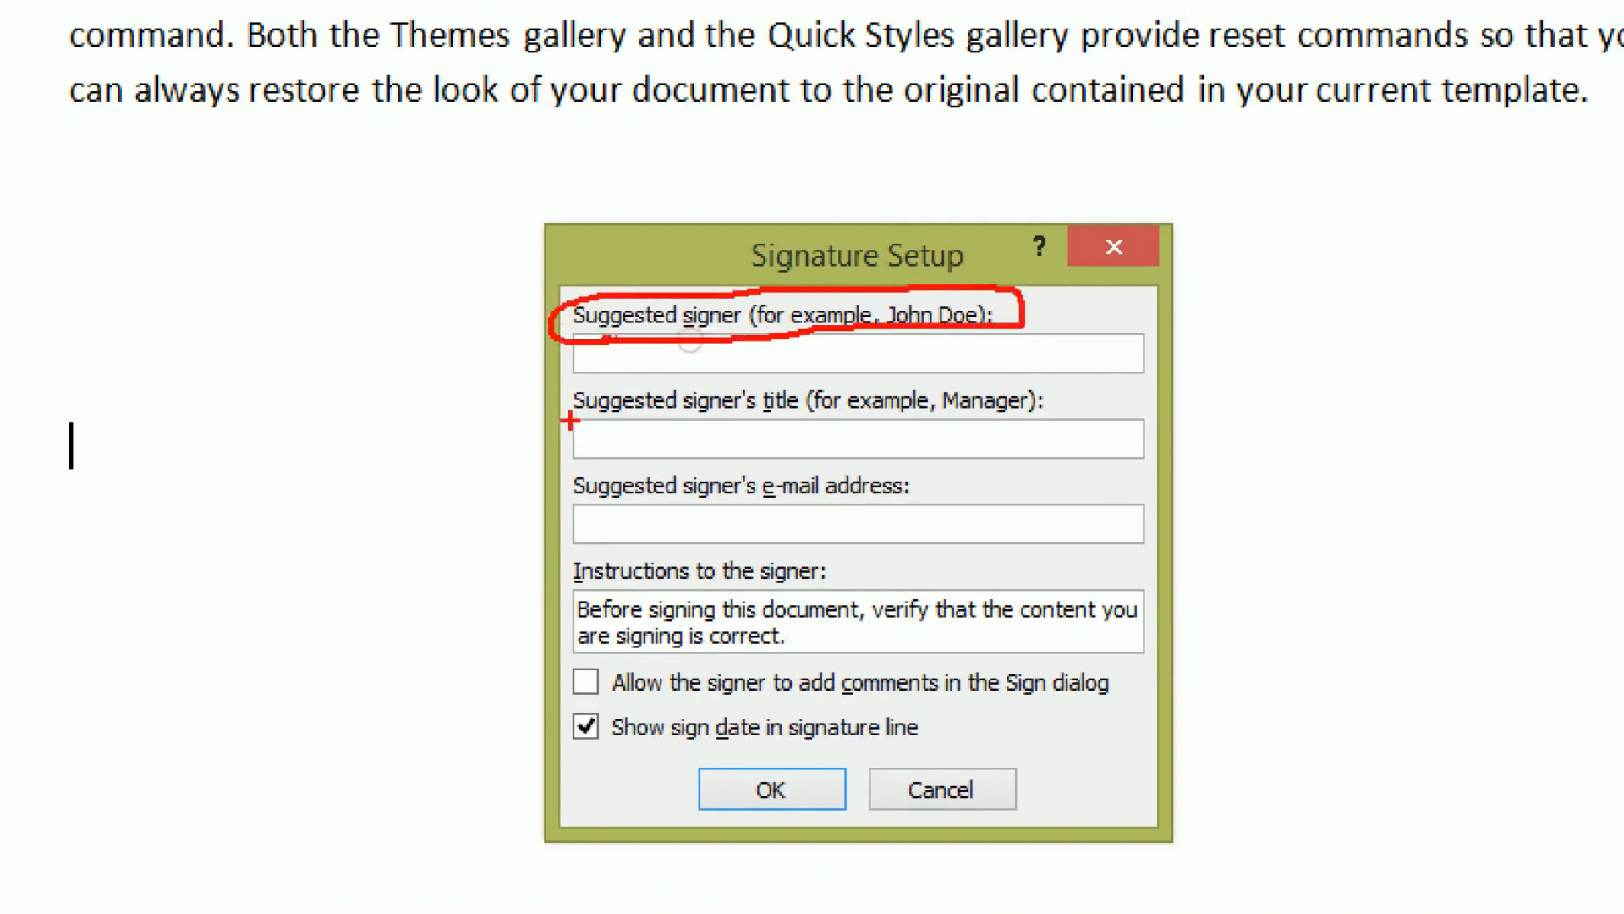
{"action": "mouse_move", "coordinate": [576, 413]}
{"action": "left_mouse_down"}
{"action": "mouse_move", "coordinate": [754, 423]}
{"action": "mouse_move", "coordinate": [1046, 400]}
{"action": "mouse_move", "coordinate": [942, 379]}
{"action": "mouse_move", "coordinate": [560, 386]}
{"action": "mouse_move", "coordinate": [578, 418]}
{"action": "left_mouse_up"}
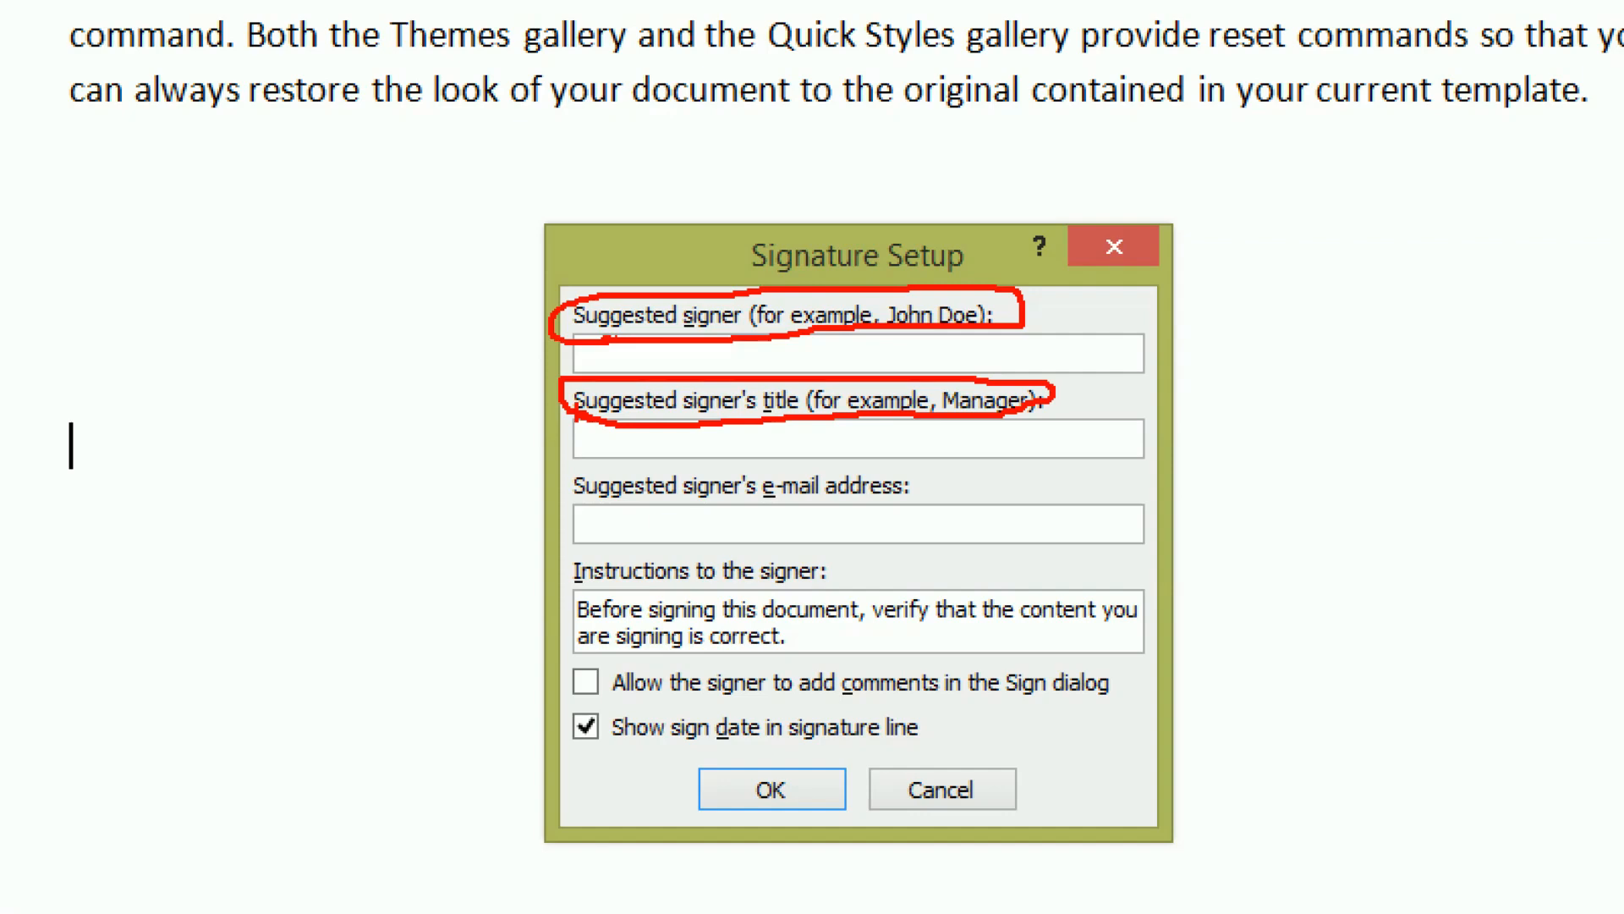
{"action": "key", "text": "Escape"}
Enter the signer's name with initial in capital letters as the suggested signer.
{"action": "left_click", "coordinate": [829, 356]}
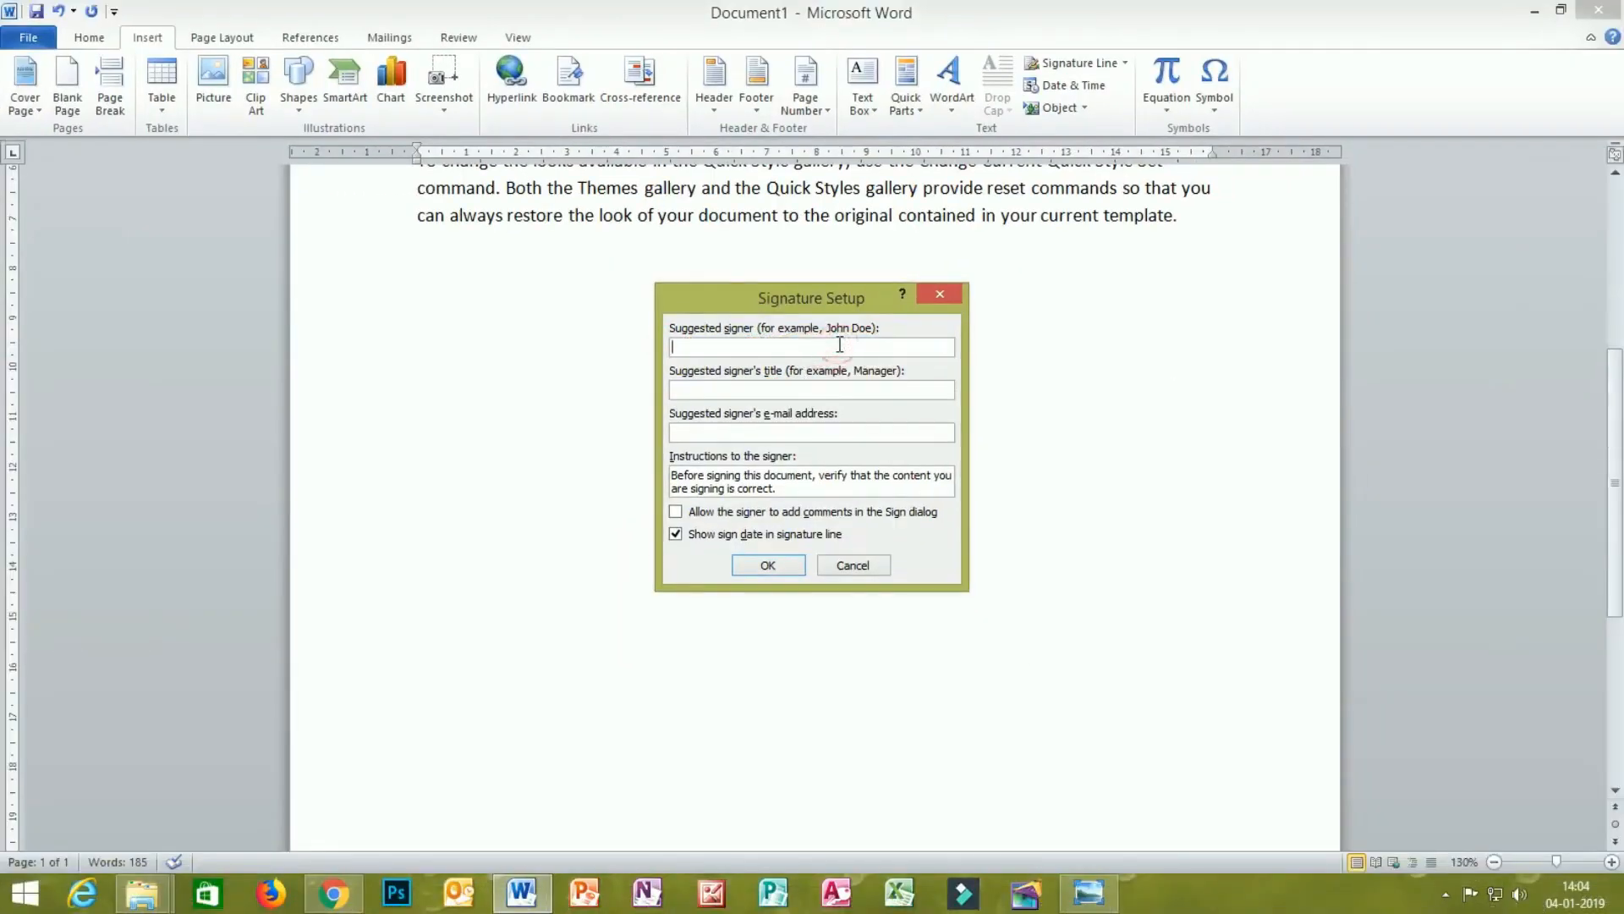
{"action": "type", "text": "CHANDU"}
{"action": "left_click_drag", "start_coordinate": [733, 348], "coordinate": [617, 349]}
{"action": "key", "text": "BackSpace"}
{"action": "type", "text": "s.CHANDRAS"}
{"action": "key", "text": "BackSpace"}
{"action": "key", "text": "BackSpace"}
{"action": "type", "text": "A SEK"}
{"action": "type", "text": "AHR"}
{"action": "key", "text": "BackSpace"}
{"action": "key", "text": "BackSpace"}
{"action": "type", "text": "HAR"}
{"action": "left_click_drag", "start_coordinate": [678, 347], "coordinate": [668, 347]}
{"action": "key", "text": "Delete"}
{"action": "type", "text": "s"}
{"action": "key", "text": "BackSpace"}
{"action": "type", "text": "S"}
{"action": "left_click", "coordinate": [811, 350]}
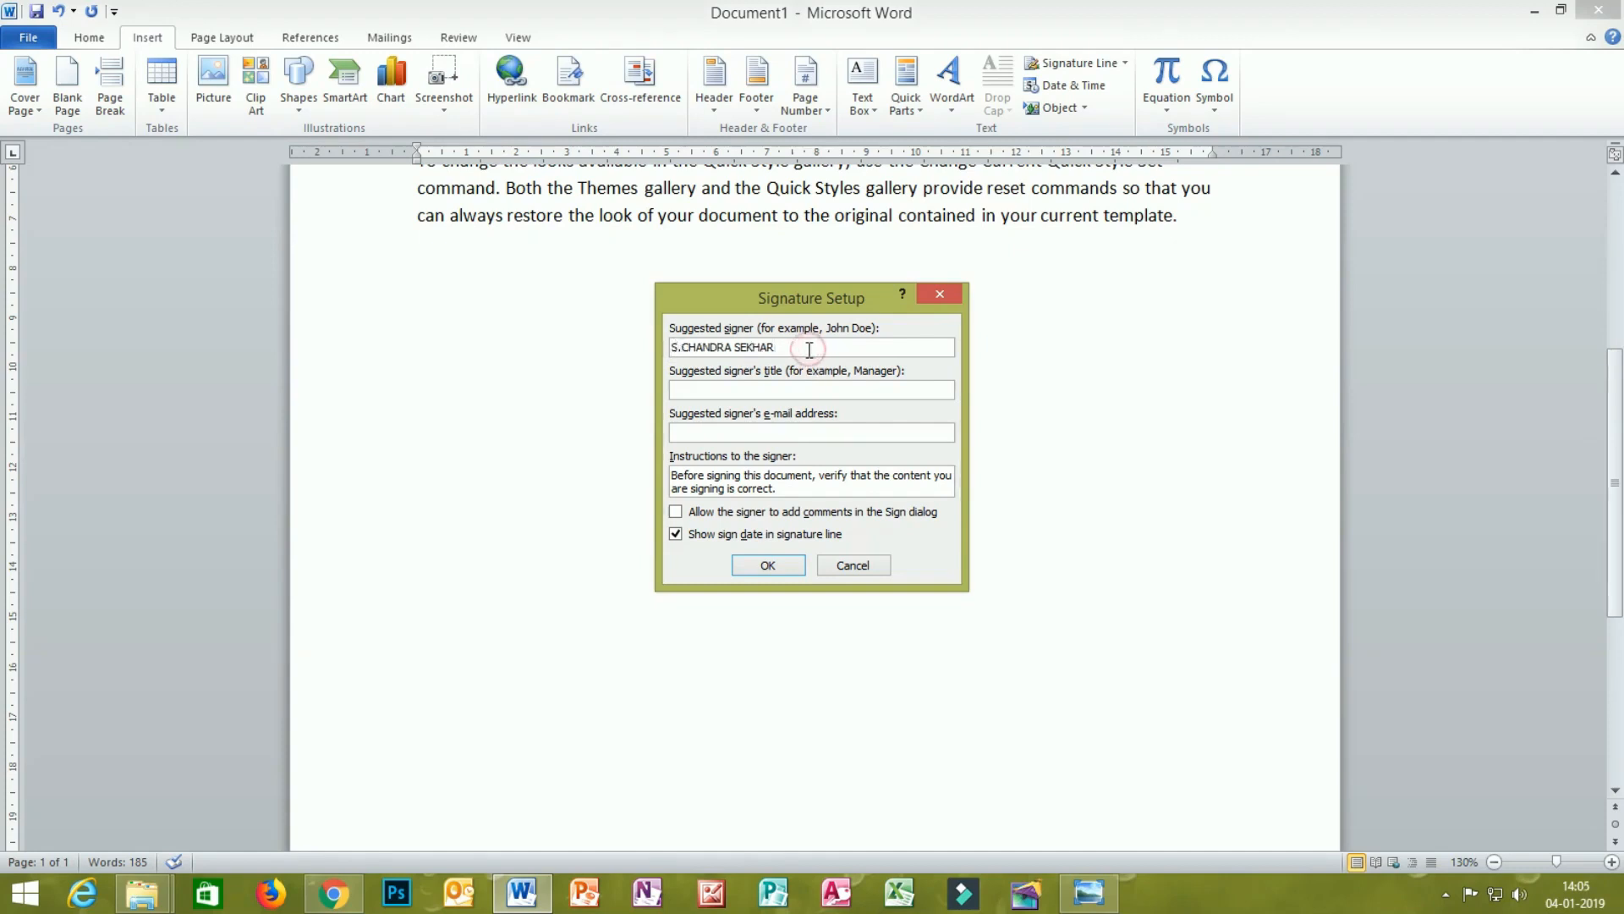
Set the suggested signer's title to CONTENT CREATOR and insert the signature line.
{"action": "left_click", "coordinate": [772, 390]}
{"action": "type", "text": "CONTENT CREATOR"}
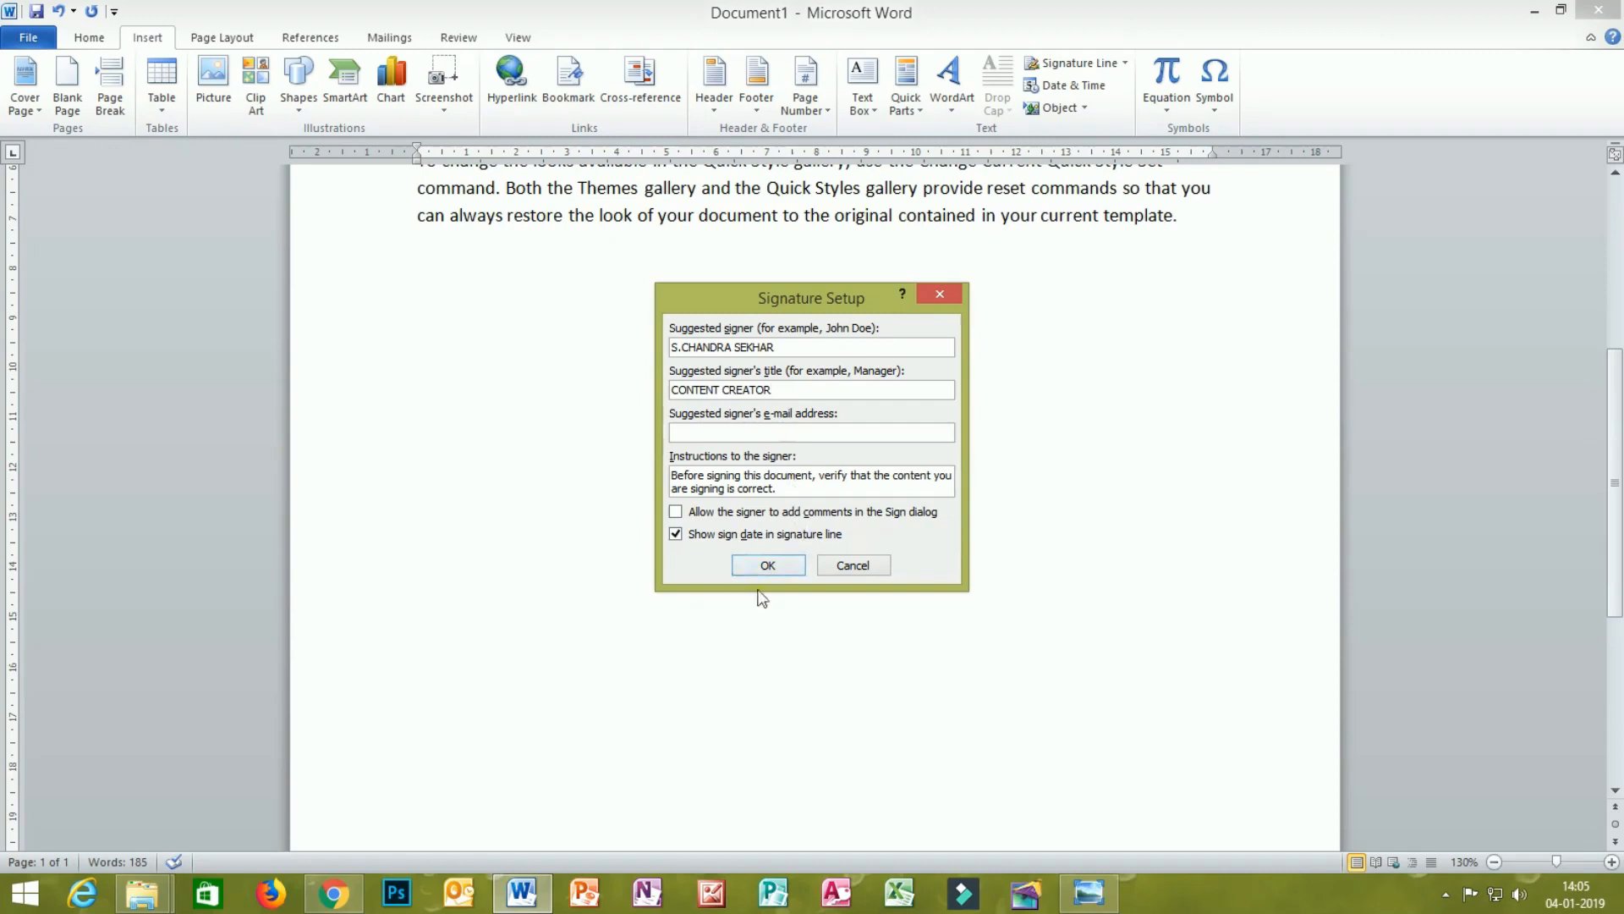
{"action": "key", "text": "ctrl+2"}
{"action": "mouse_move", "coordinate": [728, 598]}
{"action": "left_mouse_down"}
{"action": "mouse_move", "coordinate": [775, 597]}
{"action": "mouse_move", "coordinate": [770, 548]}
{"action": "mouse_move", "coordinate": [745, 582]}
{"action": "left_mouse_up"}
{"action": "key", "text": "Escape"}
{"action": "left_click", "coordinate": [755, 566]}
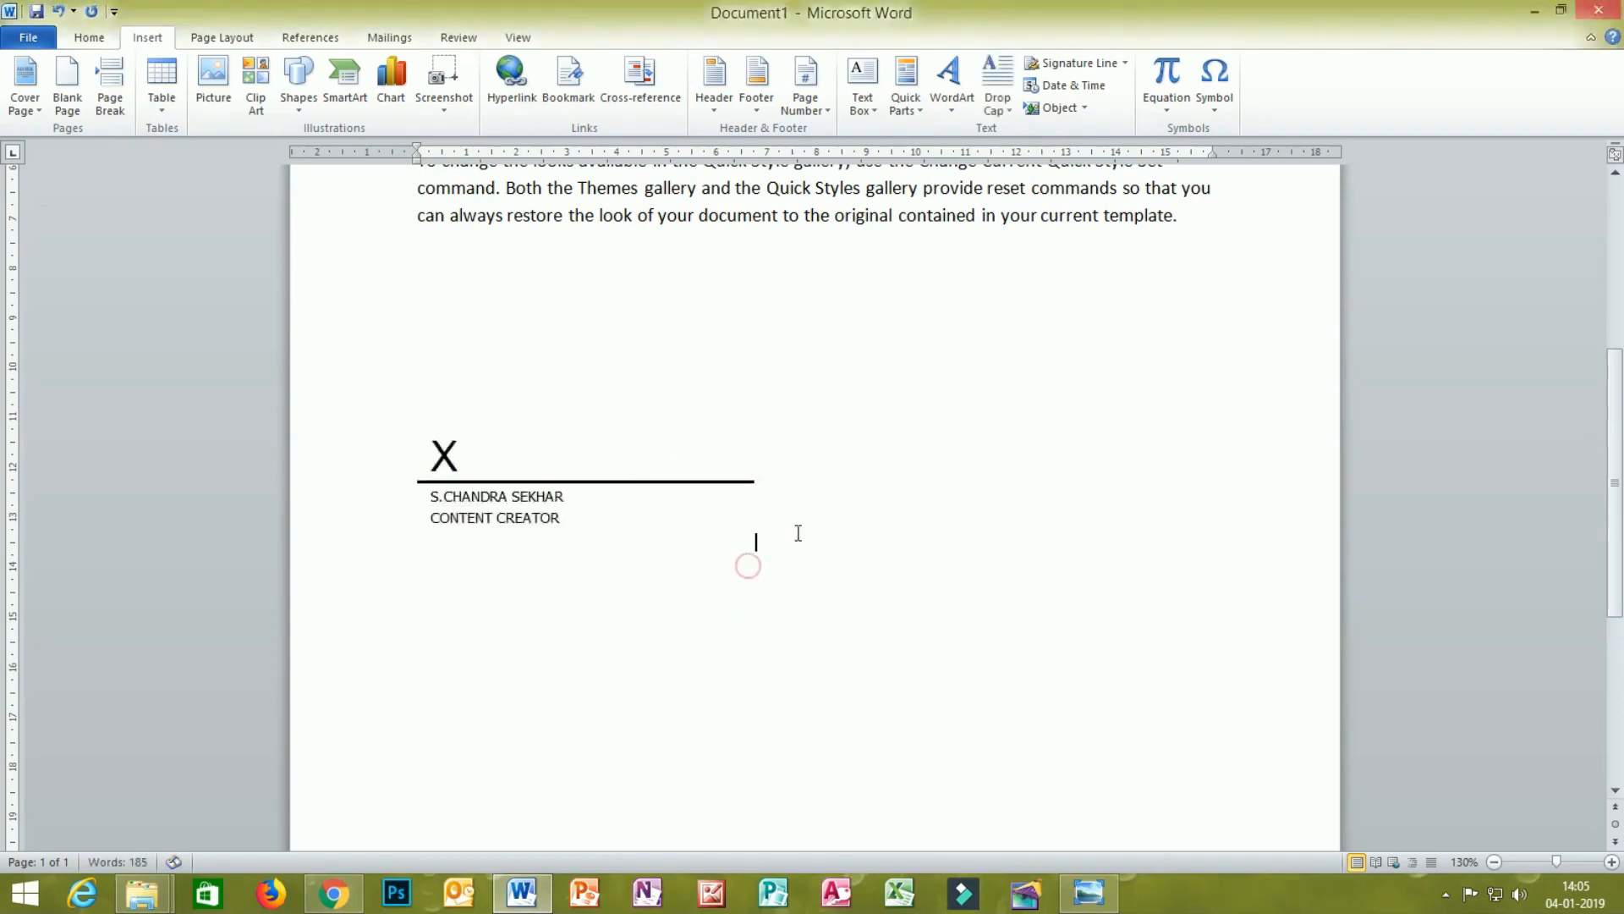
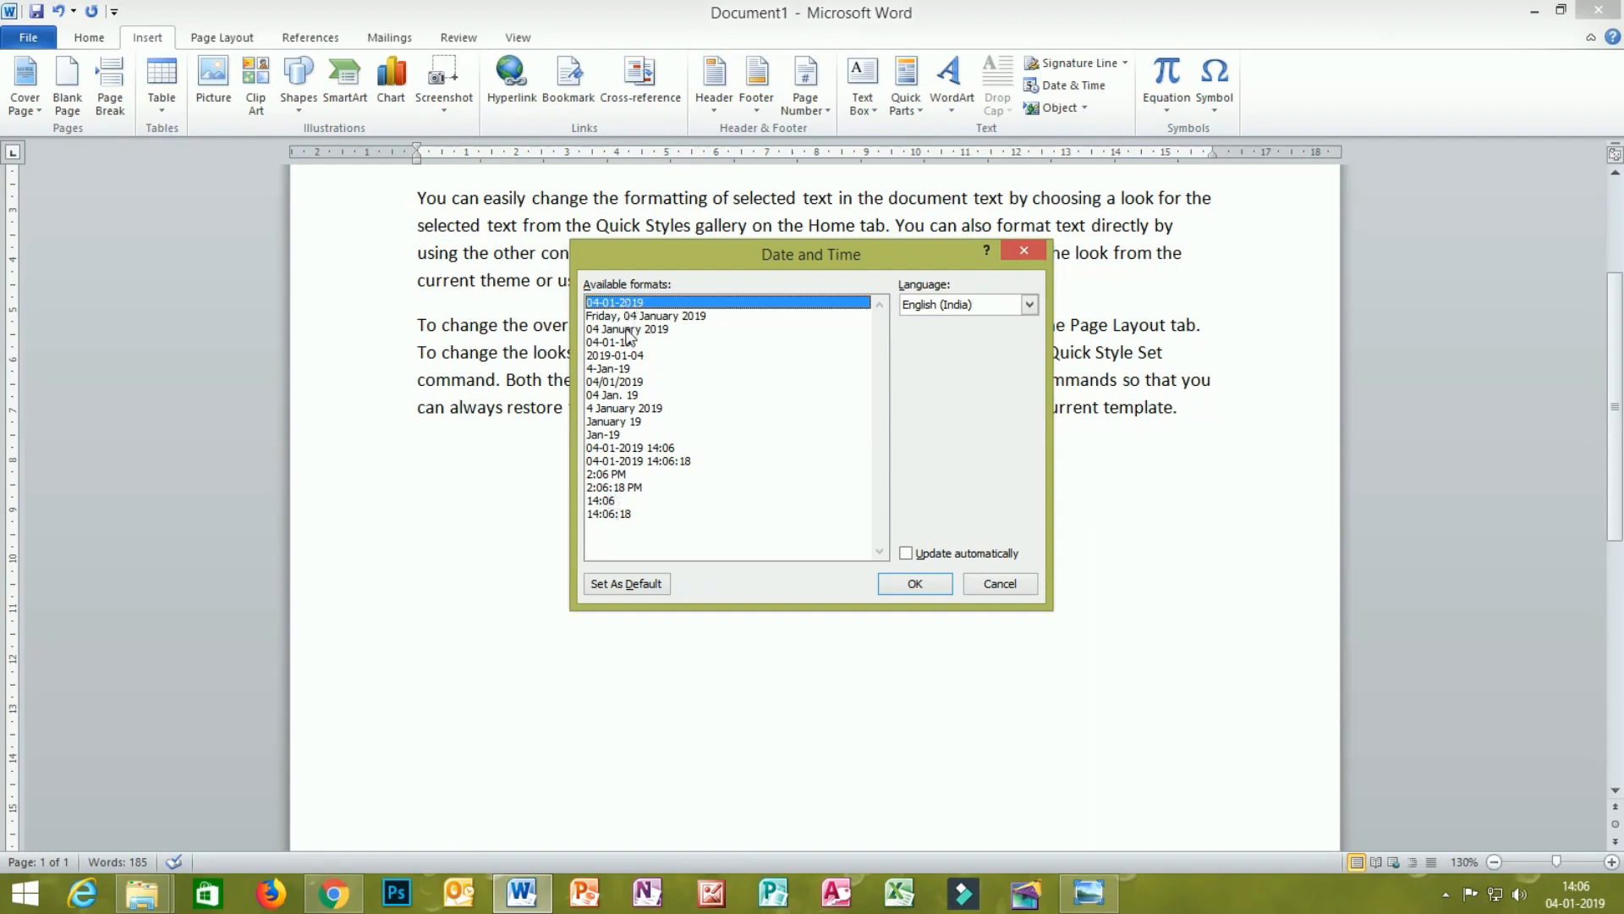
Insert the date in the "Friday, 04 January 2019" format below the last paragraph and delete it again.
{"action": "left_click", "coordinate": [641, 315]}
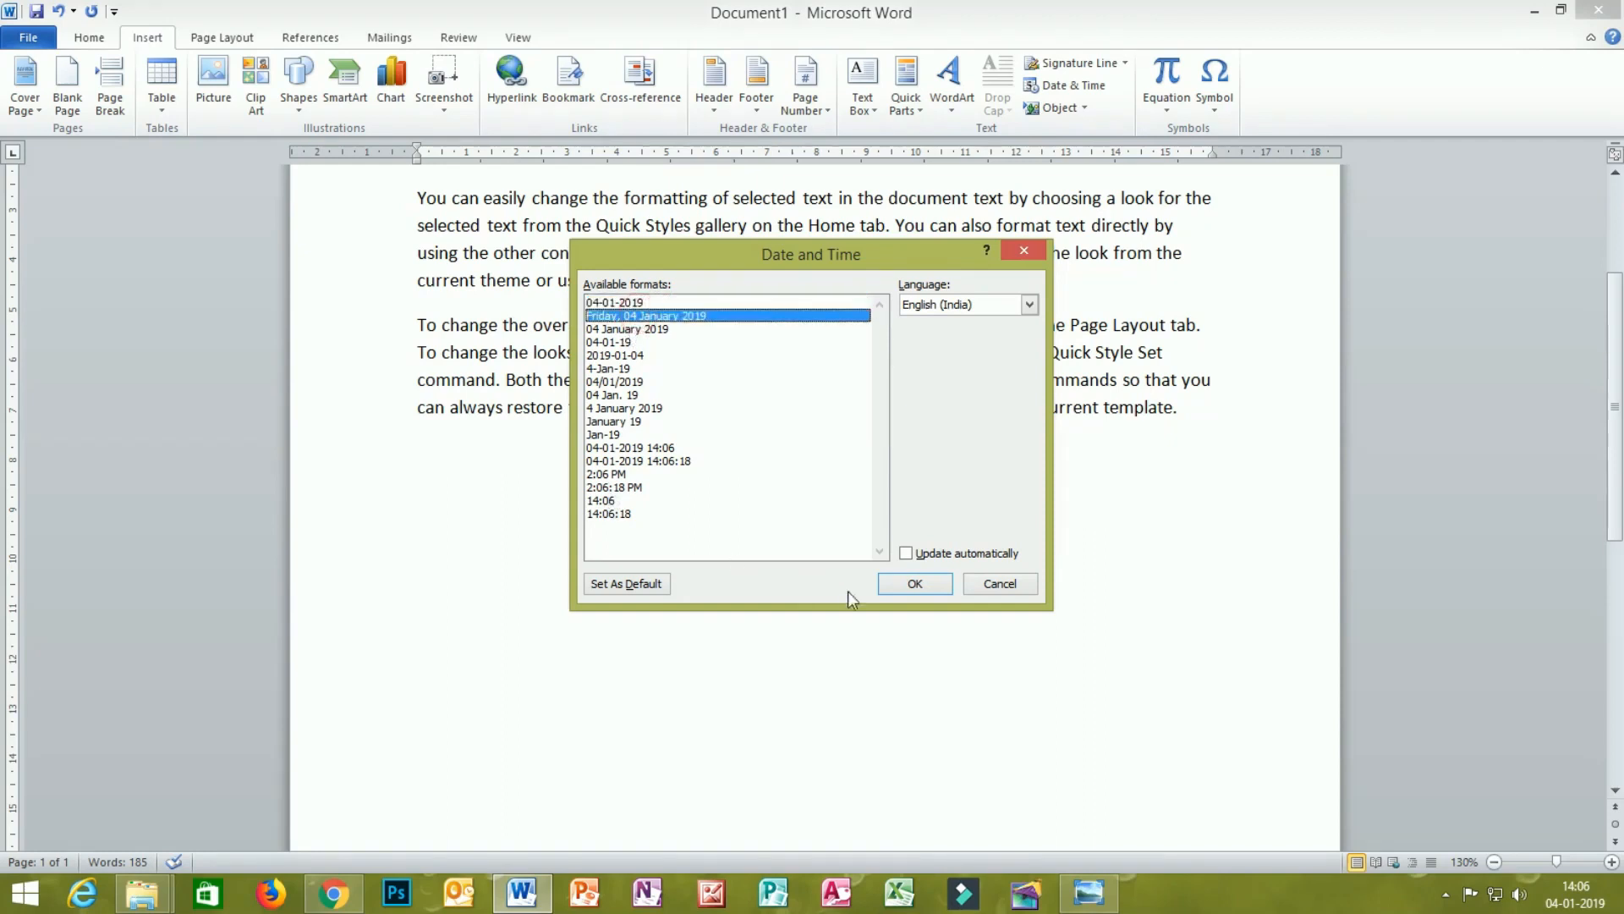
{"action": "left_click", "coordinate": [901, 584]}
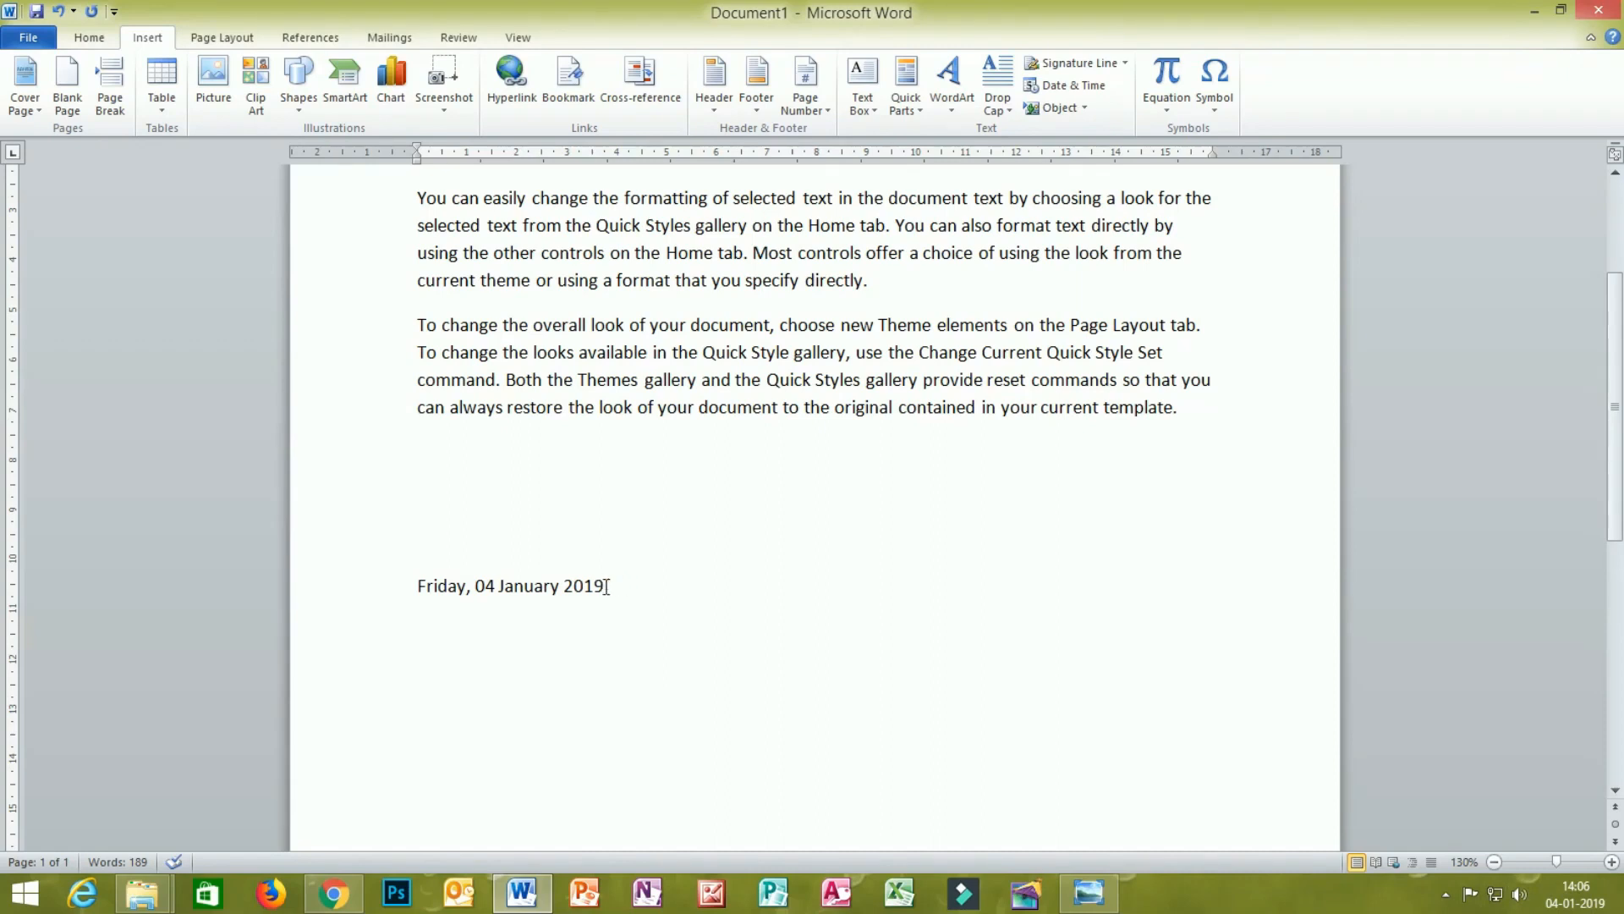
{"action": "left_click_drag", "start_coordinate": [609, 586], "coordinate": [406, 582]}
{"action": "key", "text": "Delete"}
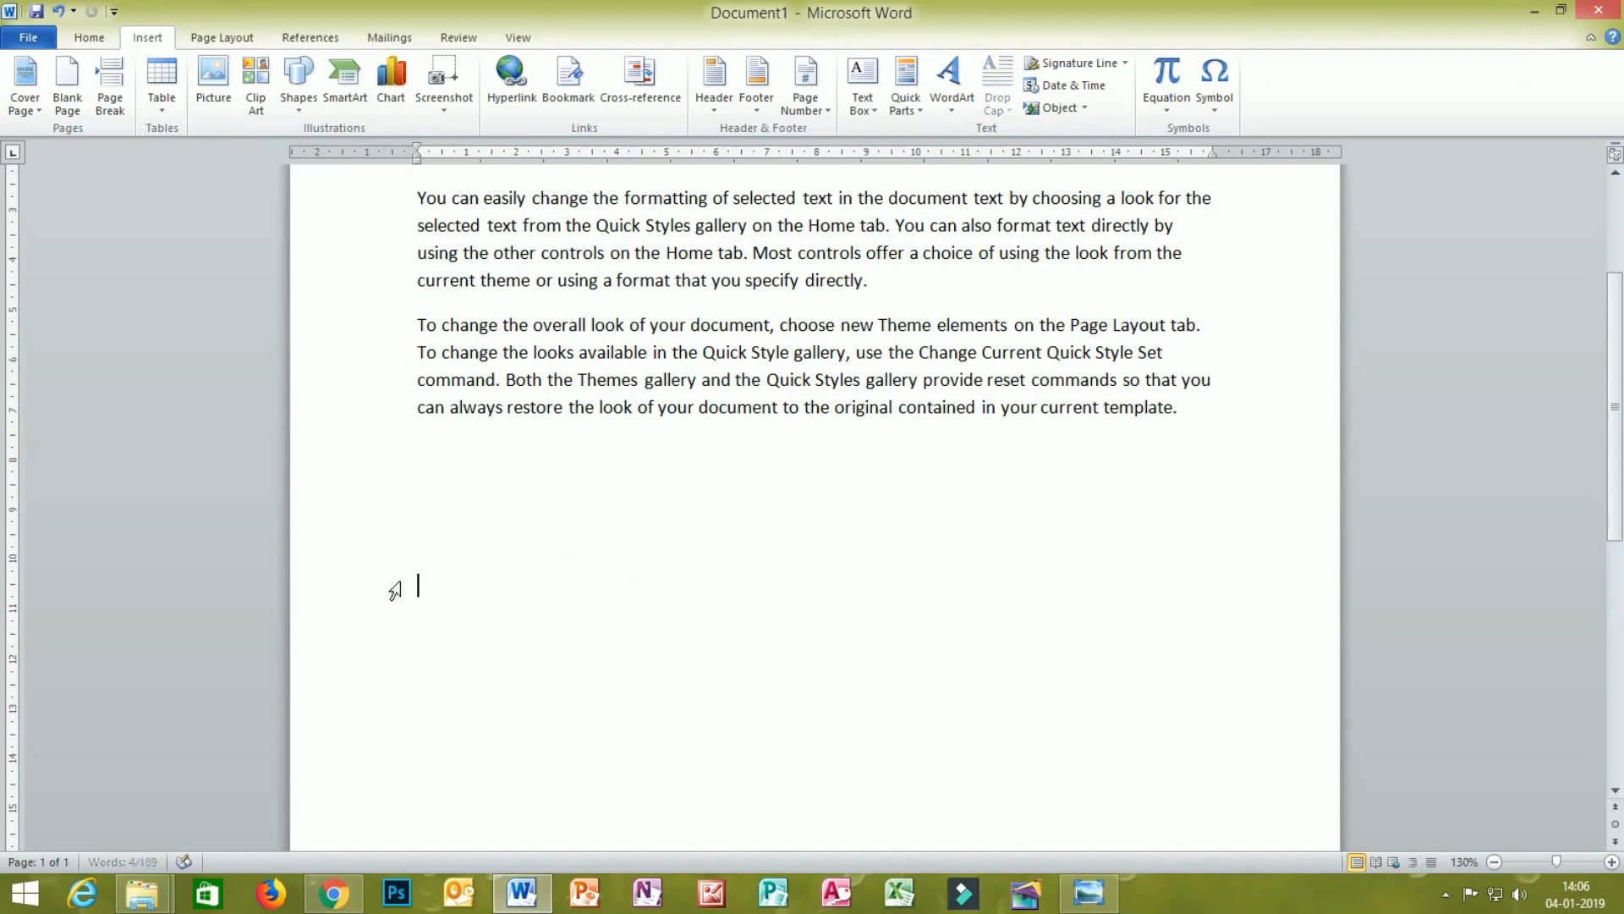
{"action": "left_click", "coordinate": [1070, 85]}
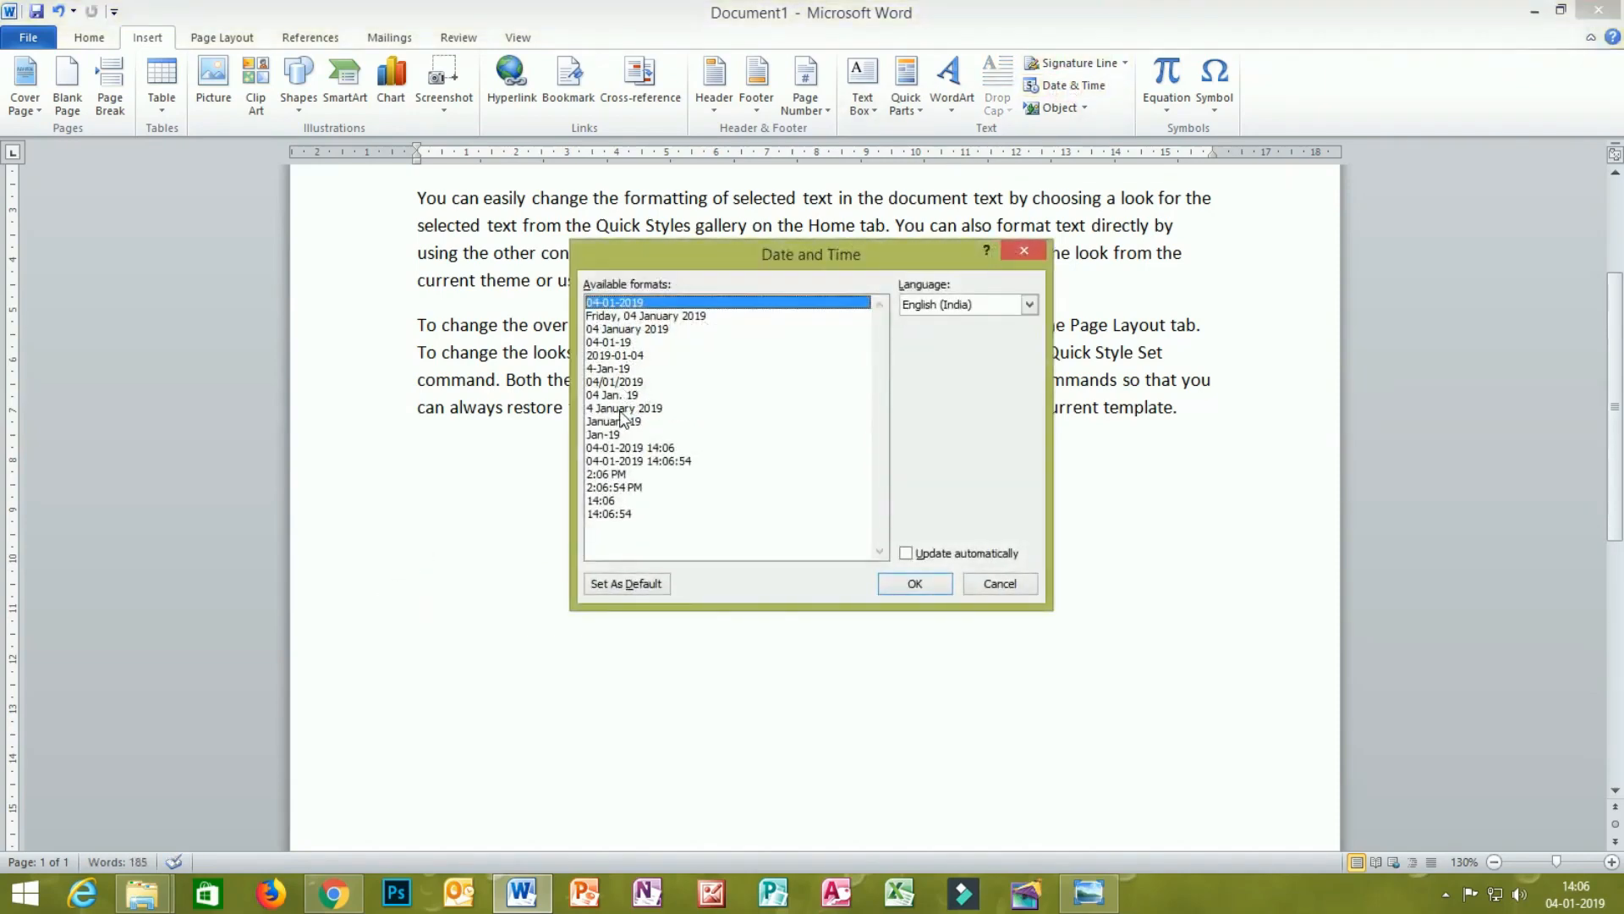
{"action": "left_click", "coordinate": [640, 461]}
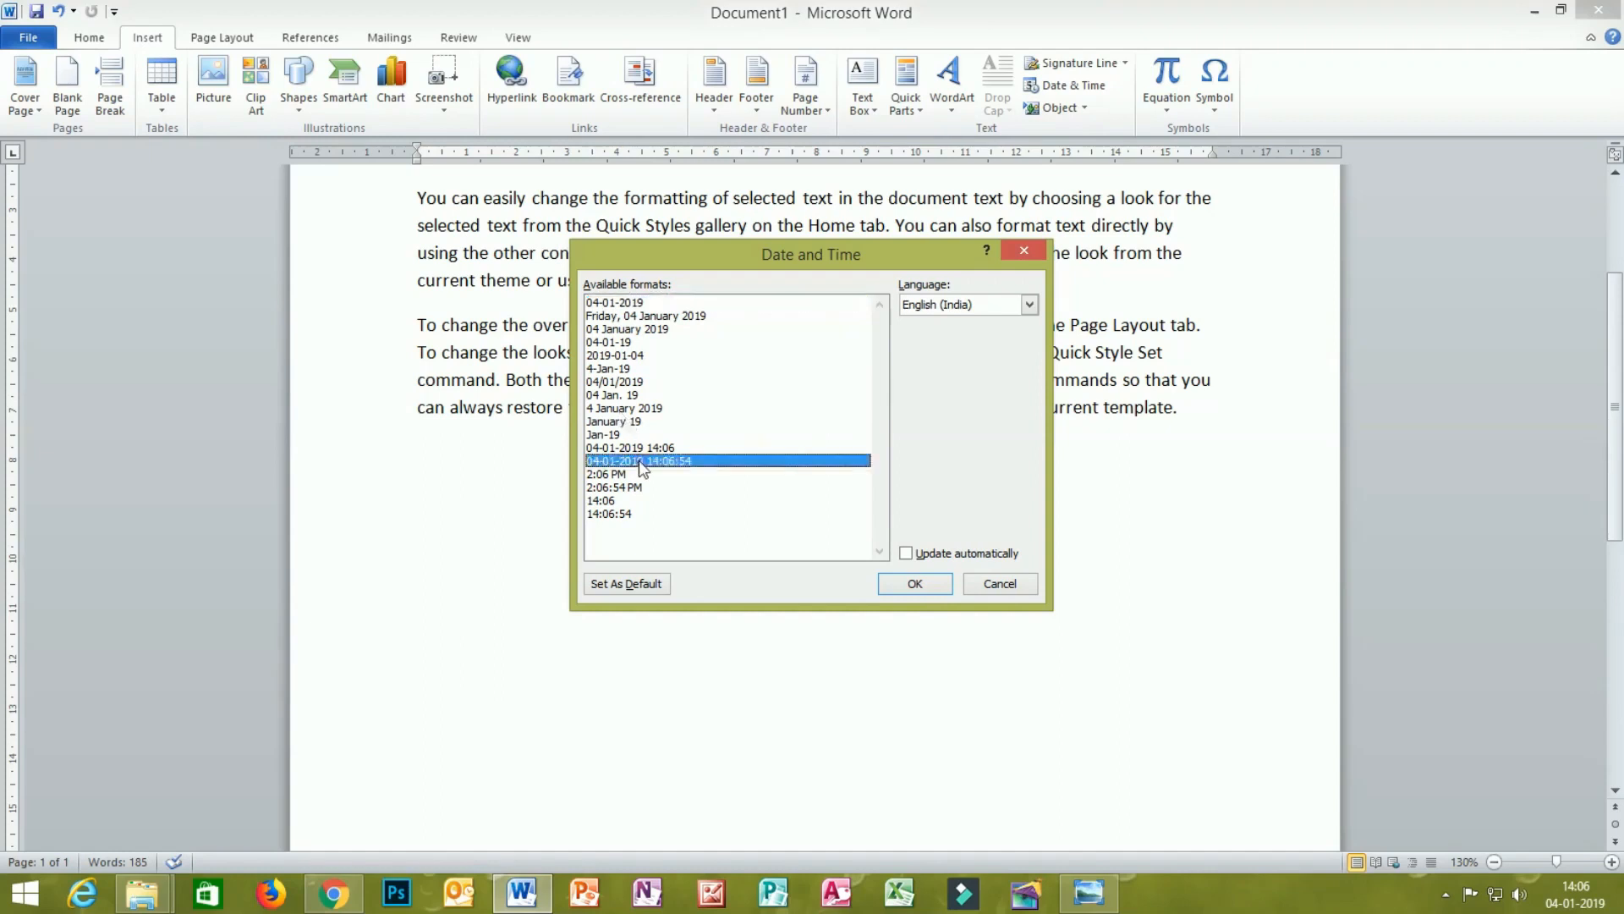
{"action": "left_click", "coordinate": [919, 586]}
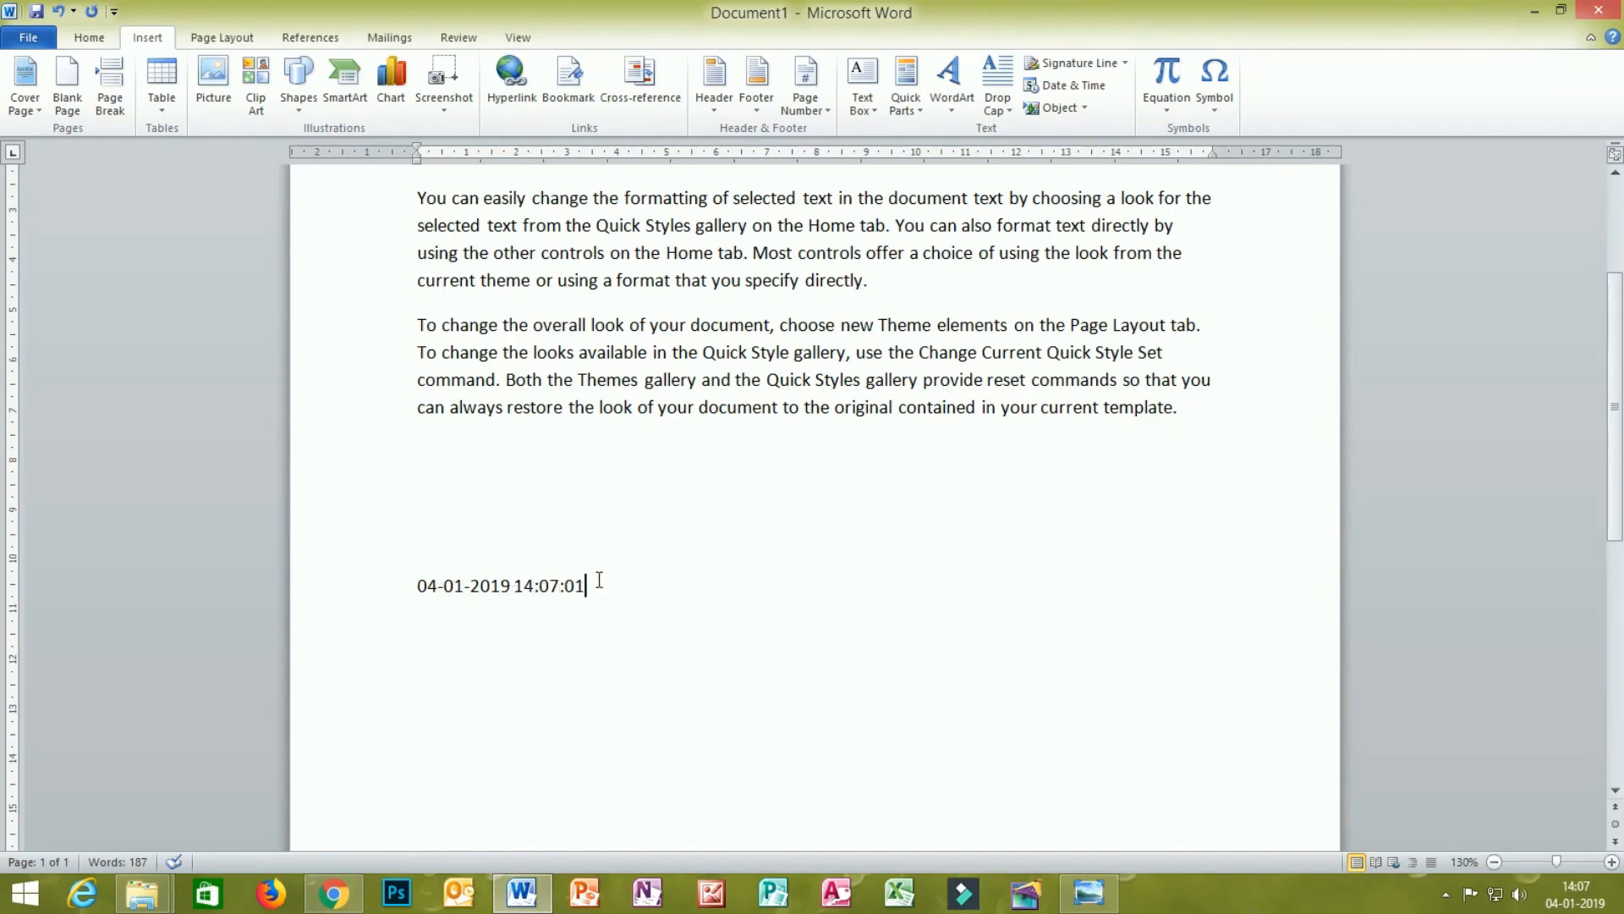
{"action": "left_click_drag", "start_coordinate": [594, 584], "coordinate": [402, 582]}
{"action": "key", "text": "Delete"}
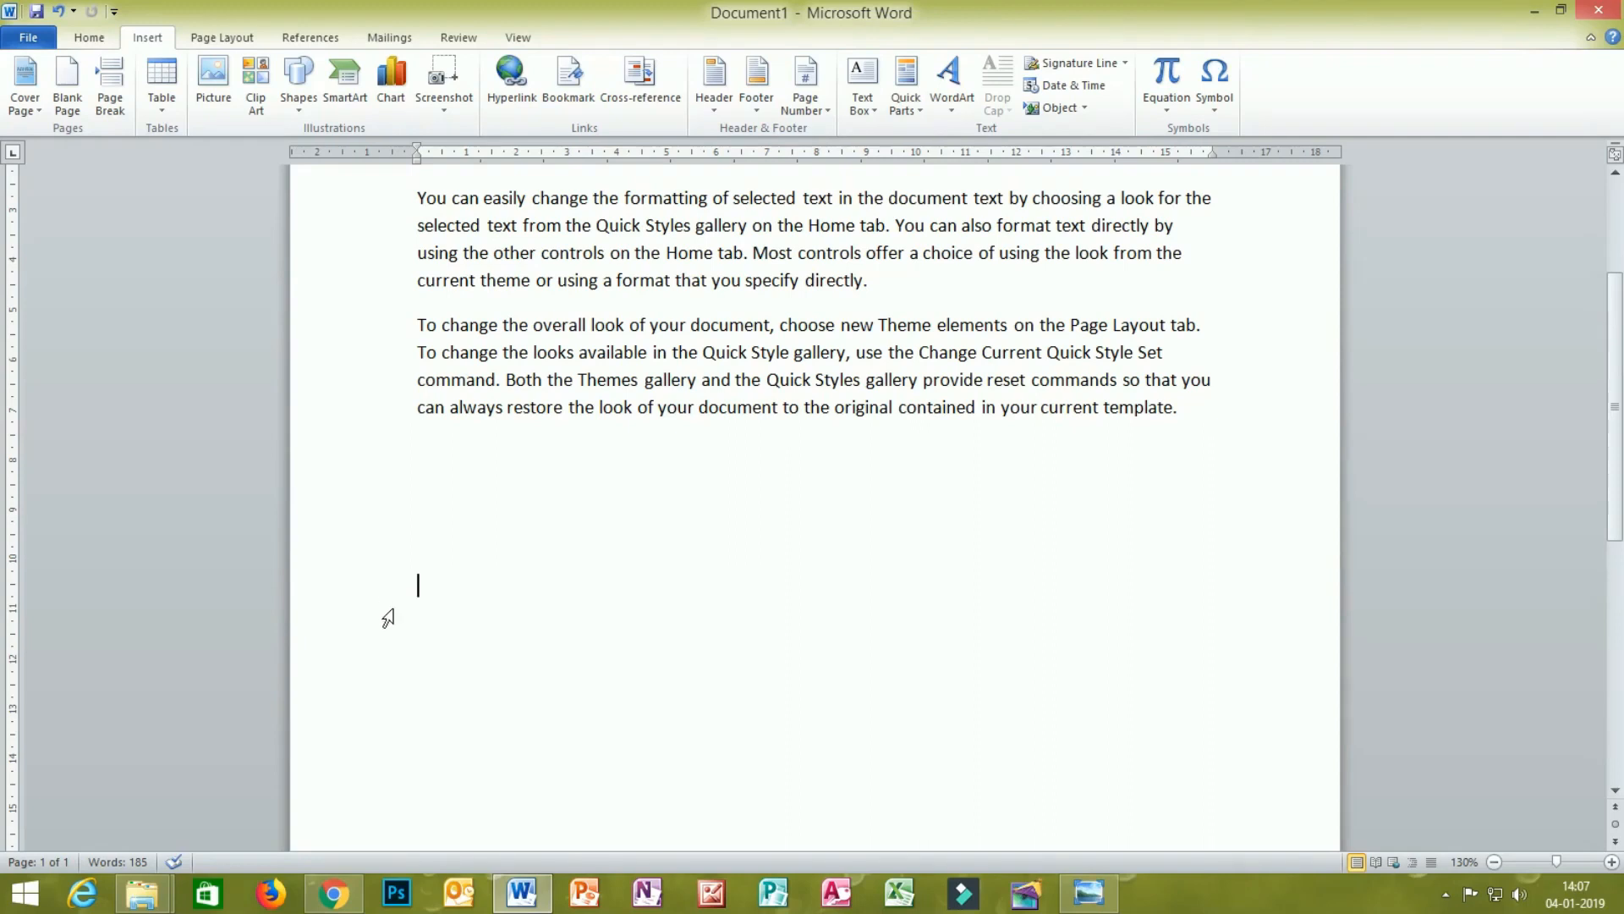
{"action": "left_click", "coordinate": [1061, 112]}
{"action": "mouse_move", "coordinate": [1052, 121]}
{"action": "left_mouse_down"}
{"action": "mouse_move", "coordinate": [1102, 118]}
{"action": "mouse_move", "coordinate": [1068, 100]}
{"action": "left_mouse_up"}
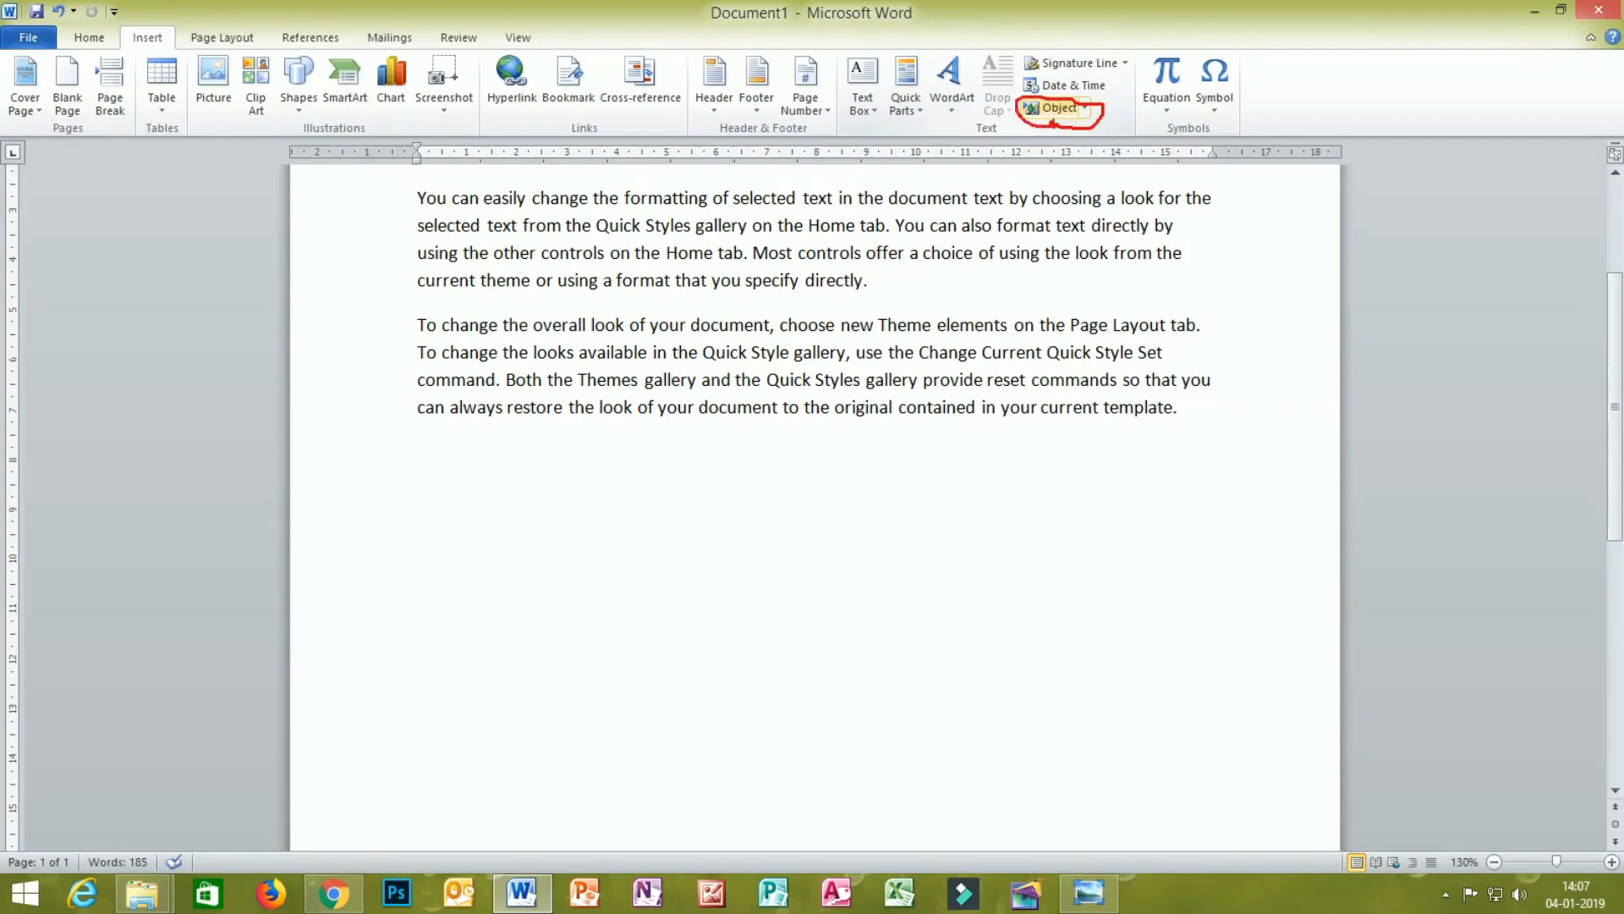
{"action": "key", "text": "Escape"}
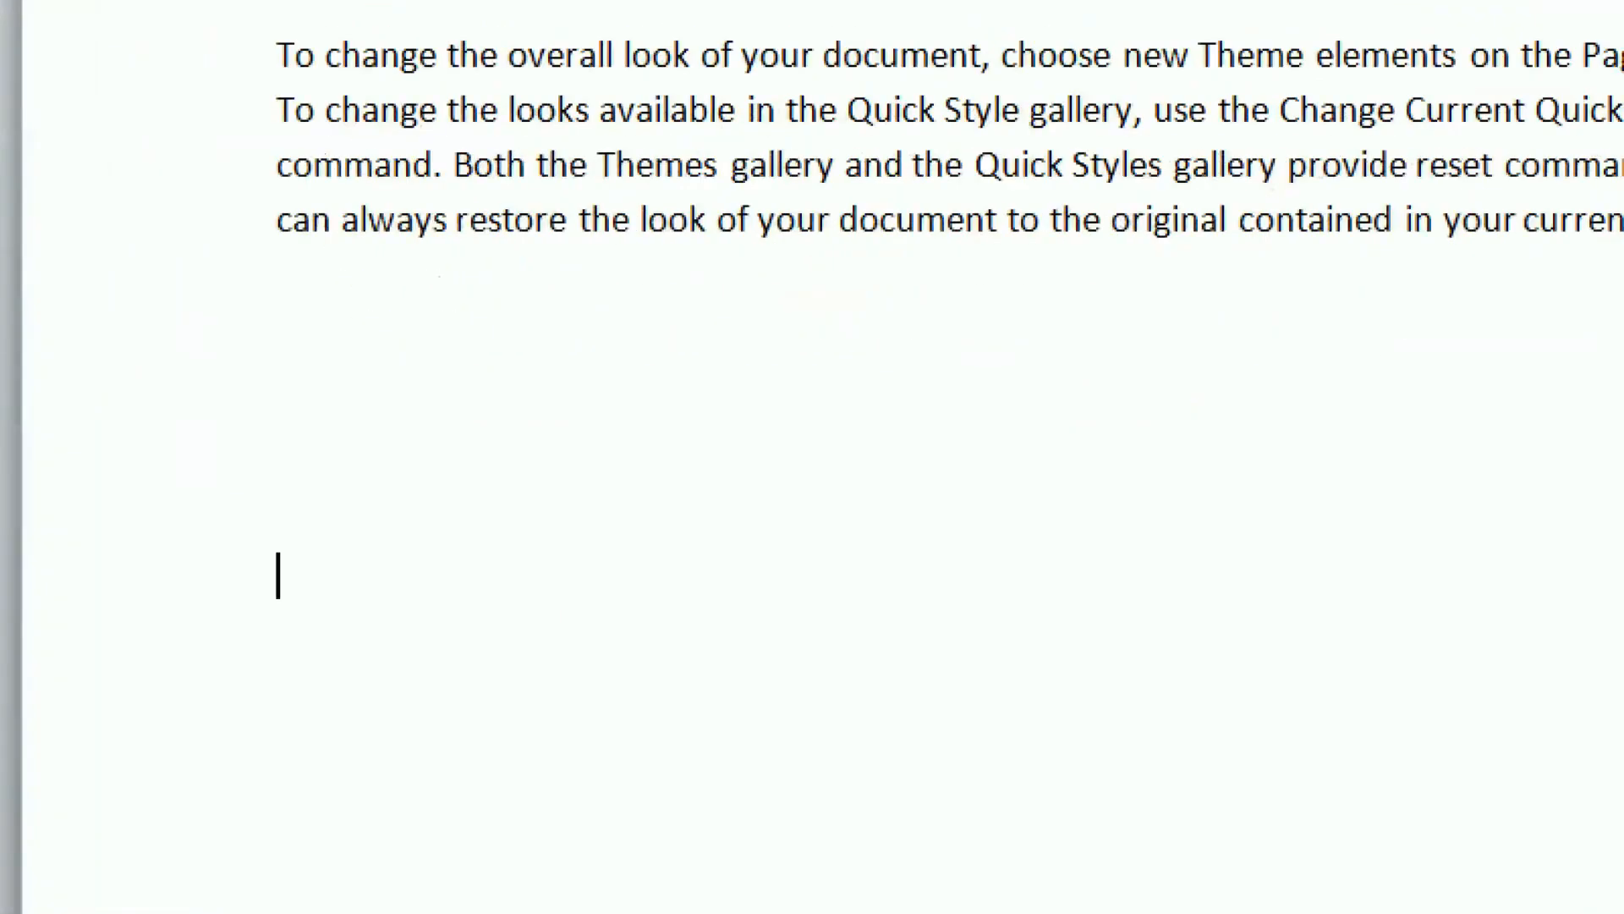
{"action": "mouse_move", "coordinate": [545, 793]}
{"action": "left_mouse_down"}
{"action": "mouse_move", "coordinate": [515, 808]}
{"action": "mouse_move", "coordinate": [542, 911]}
{"action": "mouse_move", "coordinate": [577, 774]}
{"action": "left_mouse_up"}
{"action": "mouse_move", "coordinate": [681, 821]}
{"action": "left_mouse_down"}
{"action": "mouse_move", "coordinate": [630, 909]}
{"action": "mouse_move", "coordinate": [670, 774]}
{"action": "left_mouse_up"}
{"action": "mouse_move", "coordinate": [791, 833]}
{"action": "left_mouse_down"}
{"action": "mouse_move", "coordinate": [715, 901]}
{"action": "mouse_move", "coordinate": [787, 802]}
{"action": "left_mouse_up"}
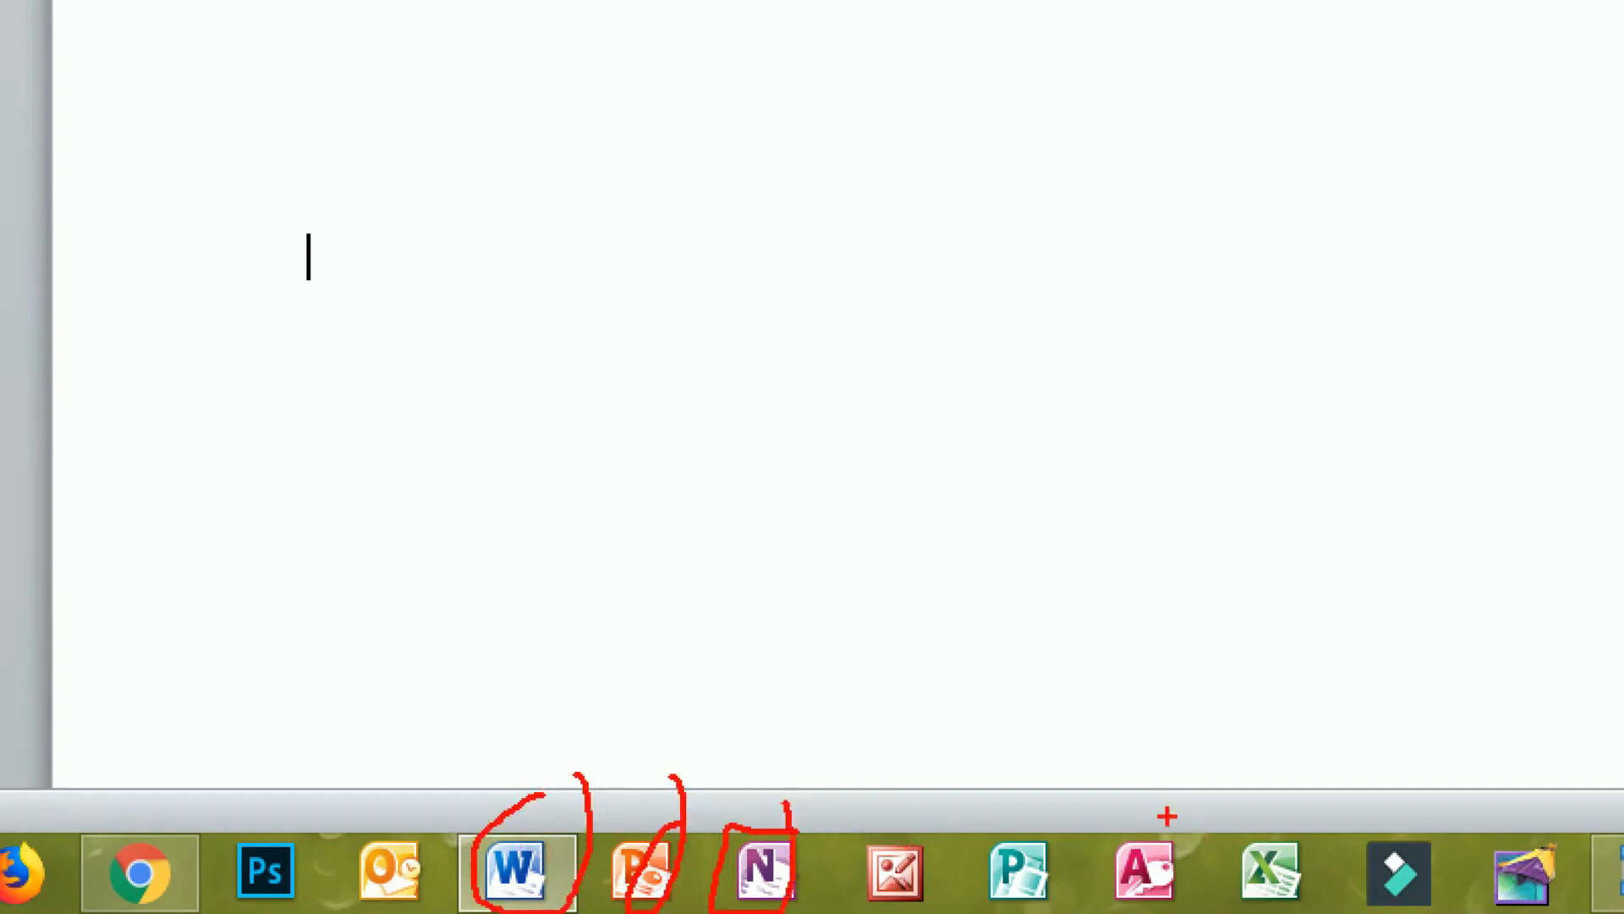
{"action": "mouse_move", "coordinate": [1111, 810]}
{"action": "left_mouse_down"}
{"action": "mouse_move", "coordinate": [1096, 863]}
{"action": "mouse_move", "coordinate": [1184, 846]}
{"action": "mouse_move", "coordinate": [1084, 791]}
{"action": "left_mouse_up"}
{"action": "mouse_move", "coordinate": [1279, 813]}
{"action": "left_mouse_down"}
{"action": "mouse_move", "coordinate": [1233, 852]}
{"action": "mouse_move", "coordinate": [1324, 912]}
{"action": "mouse_move", "coordinate": [1264, 791]}
{"action": "left_mouse_up"}
{"action": "mouse_move", "coordinate": [1438, 802]}
{"action": "left_mouse_down"}
{"action": "mouse_move", "coordinate": [1328, 859]}
{"action": "mouse_move", "coordinate": [1426, 909]}
{"action": "mouse_move", "coordinate": [1402, 802]}
{"action": "mouse_move", "coordinate": [1438, 808]}
{"action": "left_mouse_up"}
{"action": "mouse_move", "coordinate": [1471, 799]}
{"action": "left_mouse_down"}
{"action": "mouse_move", "coordinate": [1574, 910]}
{"action": "mouse_move", "coordinate": [1548, 774]}
{"action": "mouse_move", "coordinate": [1479, 804]}
{"action": "left_mouse_up"}
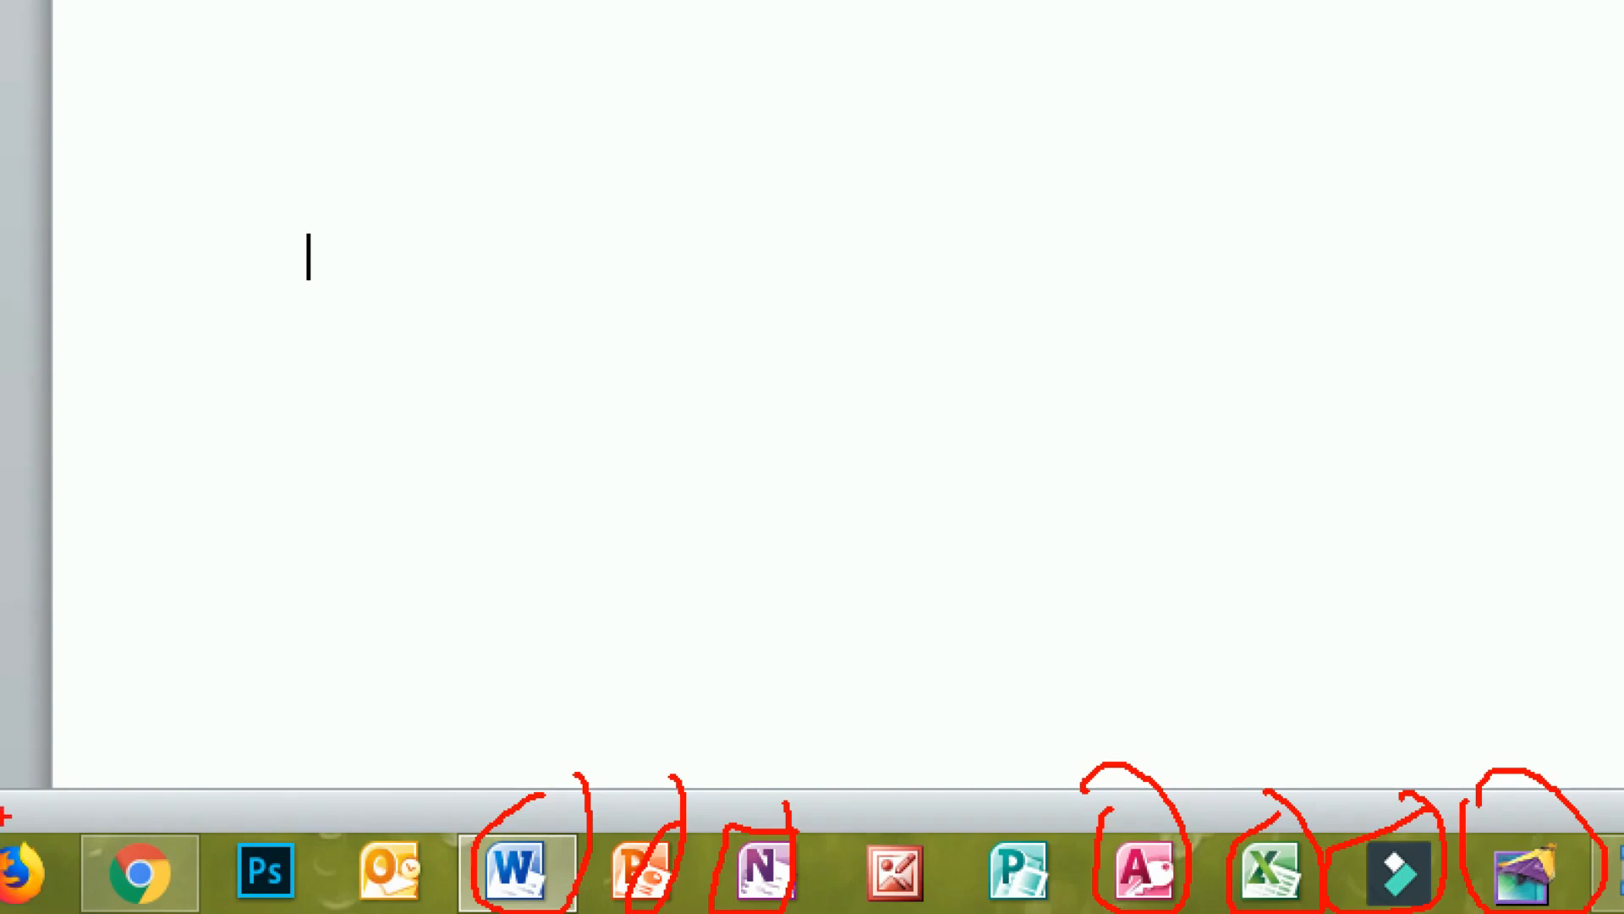
{"action": "mouse_move", "coordinate": [271, 814]}
{"action": "left_mouse_down"}
{"action": "mouse_move", "coordinate": [230, 899]}
{"action": "mouse_move", "coordinate": [283, 797]}
{"action": "mouse_move", "coordinate": [250, 808]}
{"action": "left_mouse_up"}
{"action": "mouse_move", "coordinate": [155, 802]}
{"action": "left_mouse_down"}
{"action": "mouse_move", "coordinate": [101, 808]}
{"action": "mouse_move", "coordinate": [212, 910]}
{"action": "mouse_move", "coordinate": [139, 795]}
{"action": "left_mouse_up"}
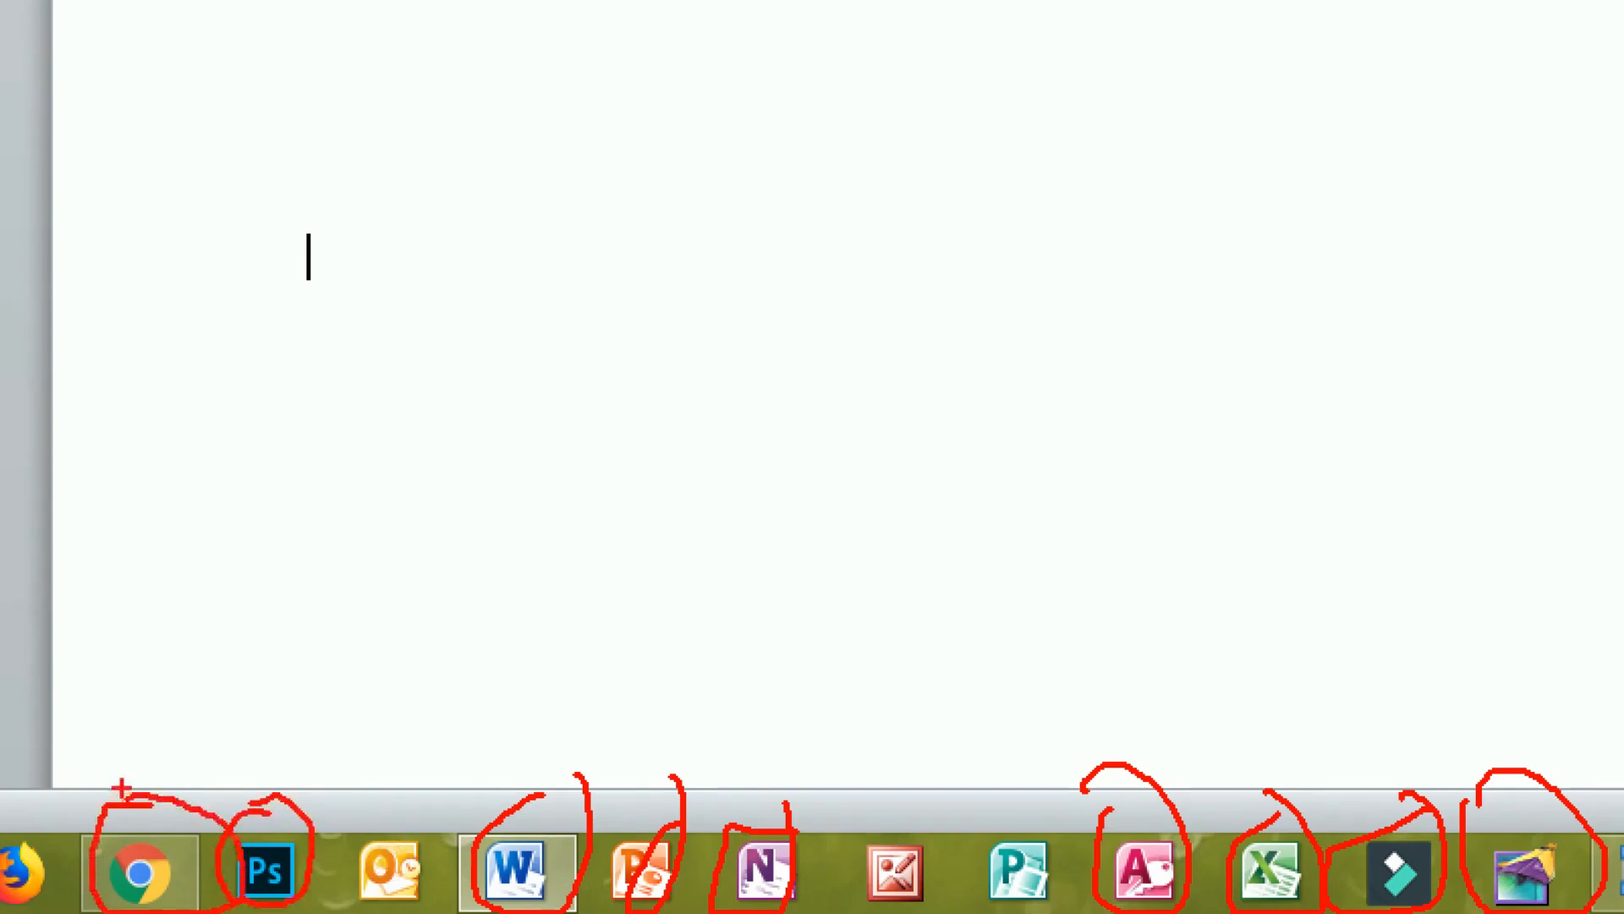
{"action": "key", "text": "Escape"}
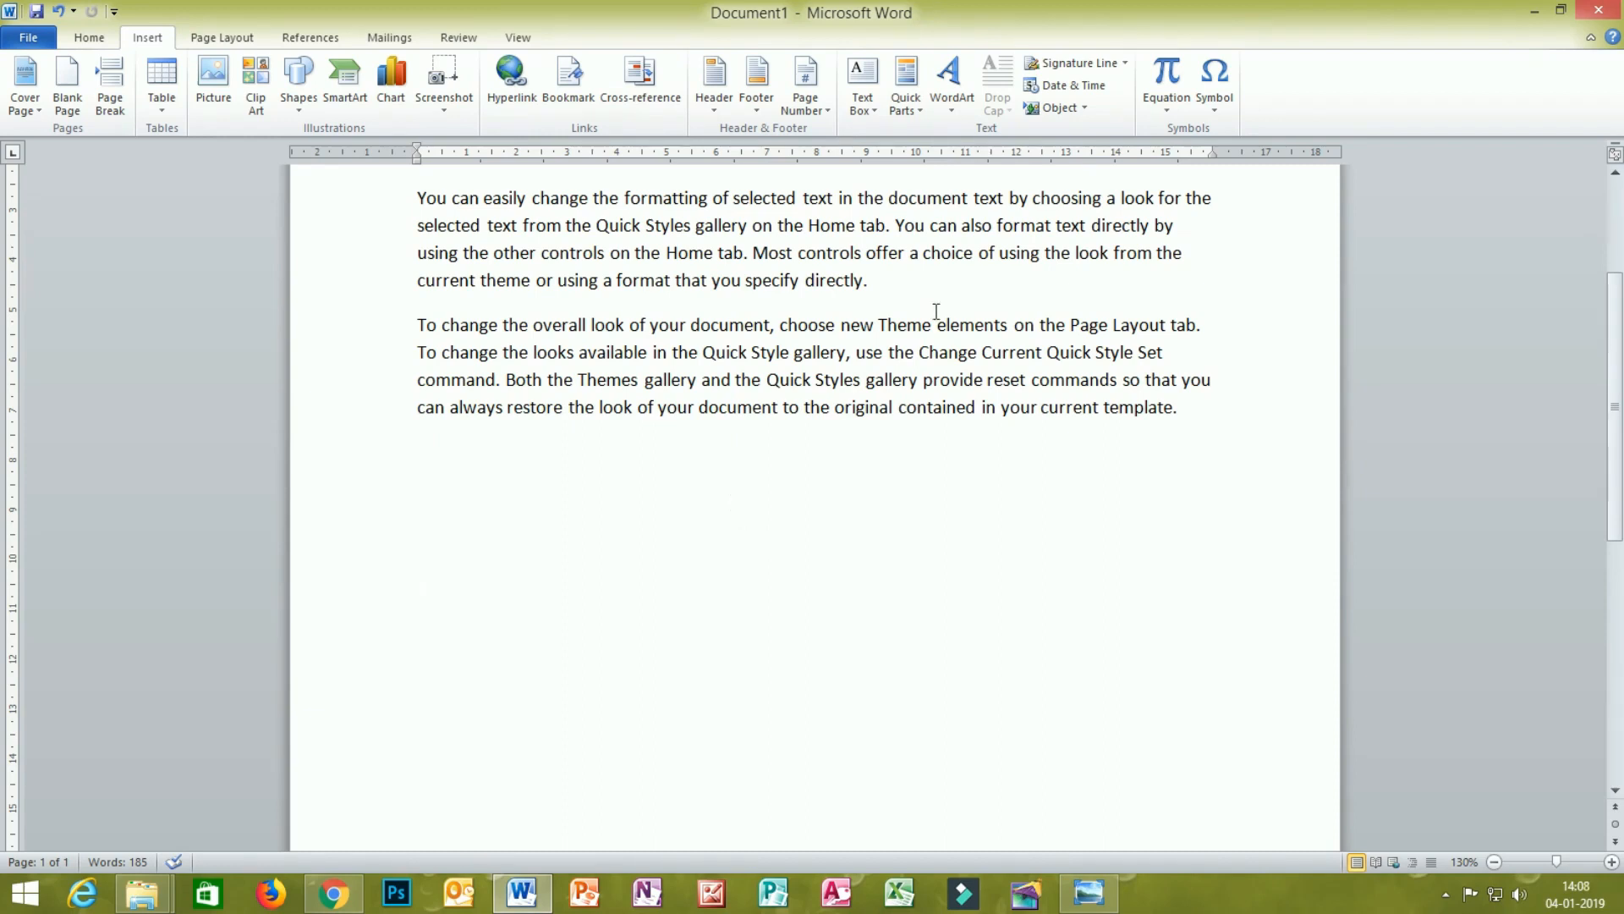
Look through the available object types and insert a new Bitmap Image object below the last paragraph.
{"action": "left_click", "coordinate": [1051, 108]}
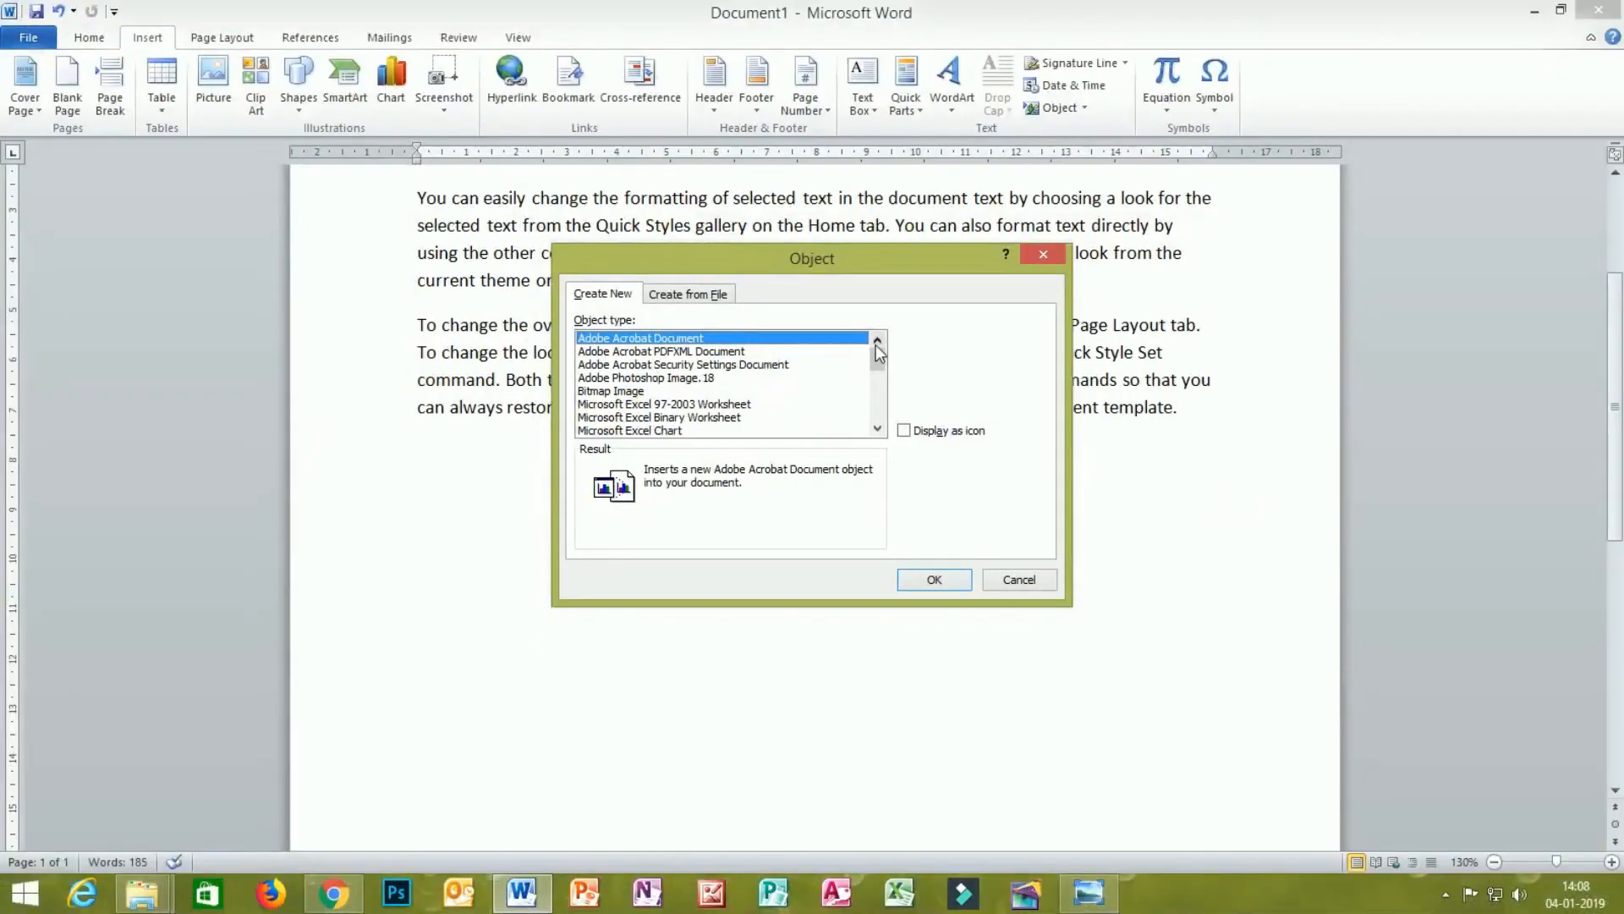
{"action": "left_click_drag", "start_coordinate": [1106, 334], "coordinate": [1111, 373]}
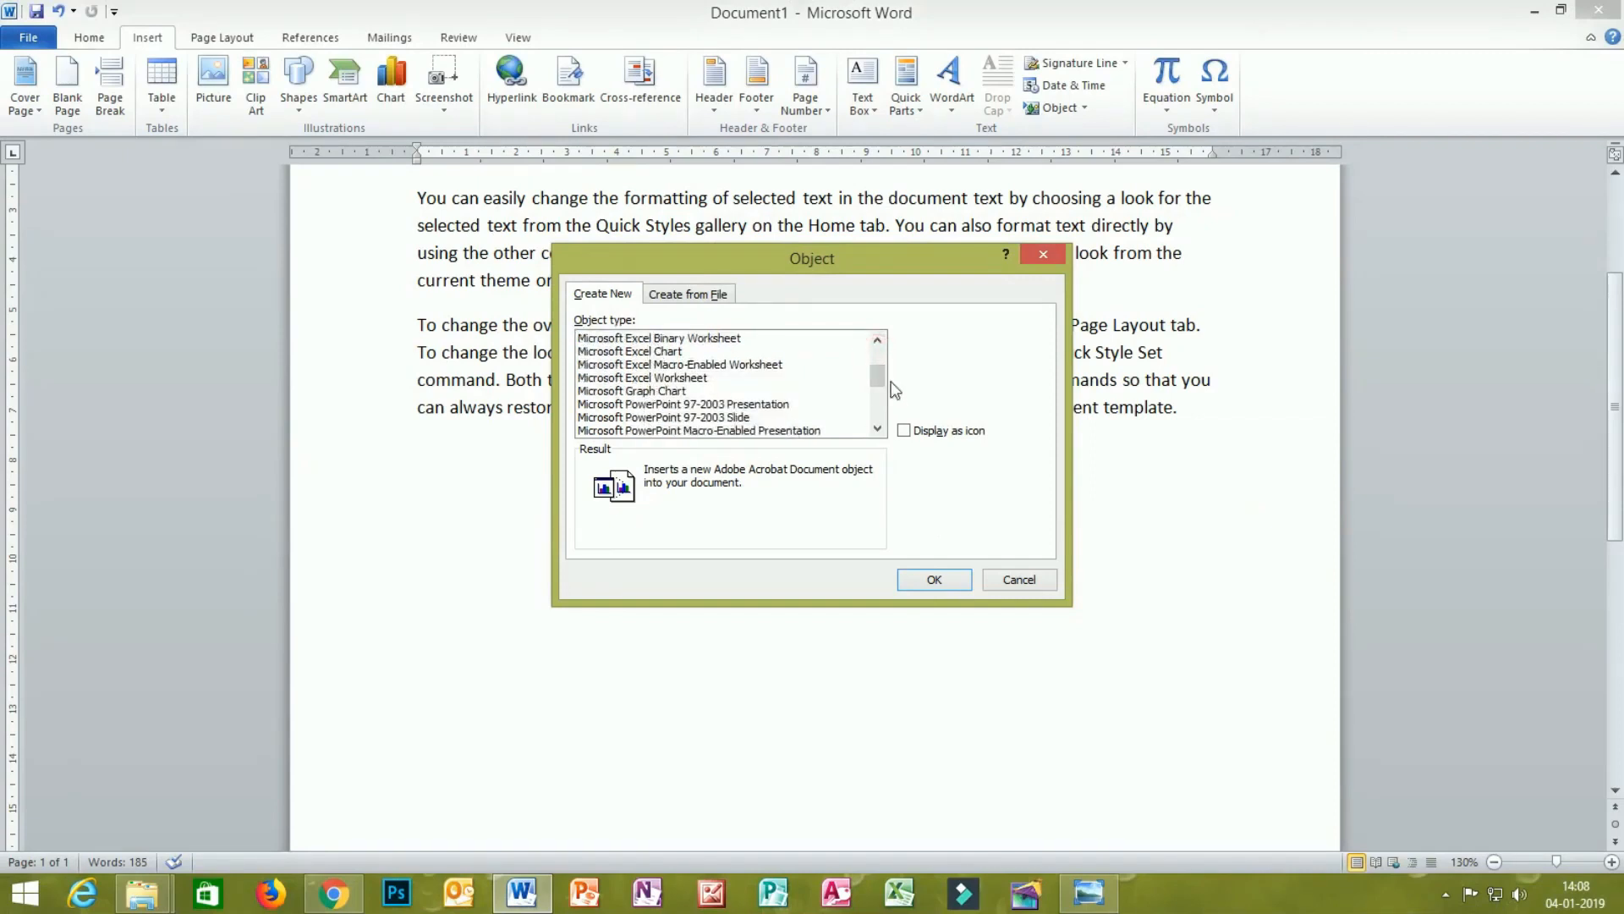
{"action": "left_click_drag", "start_coordinate": [878, 381], "coordinate": [879, 426]}
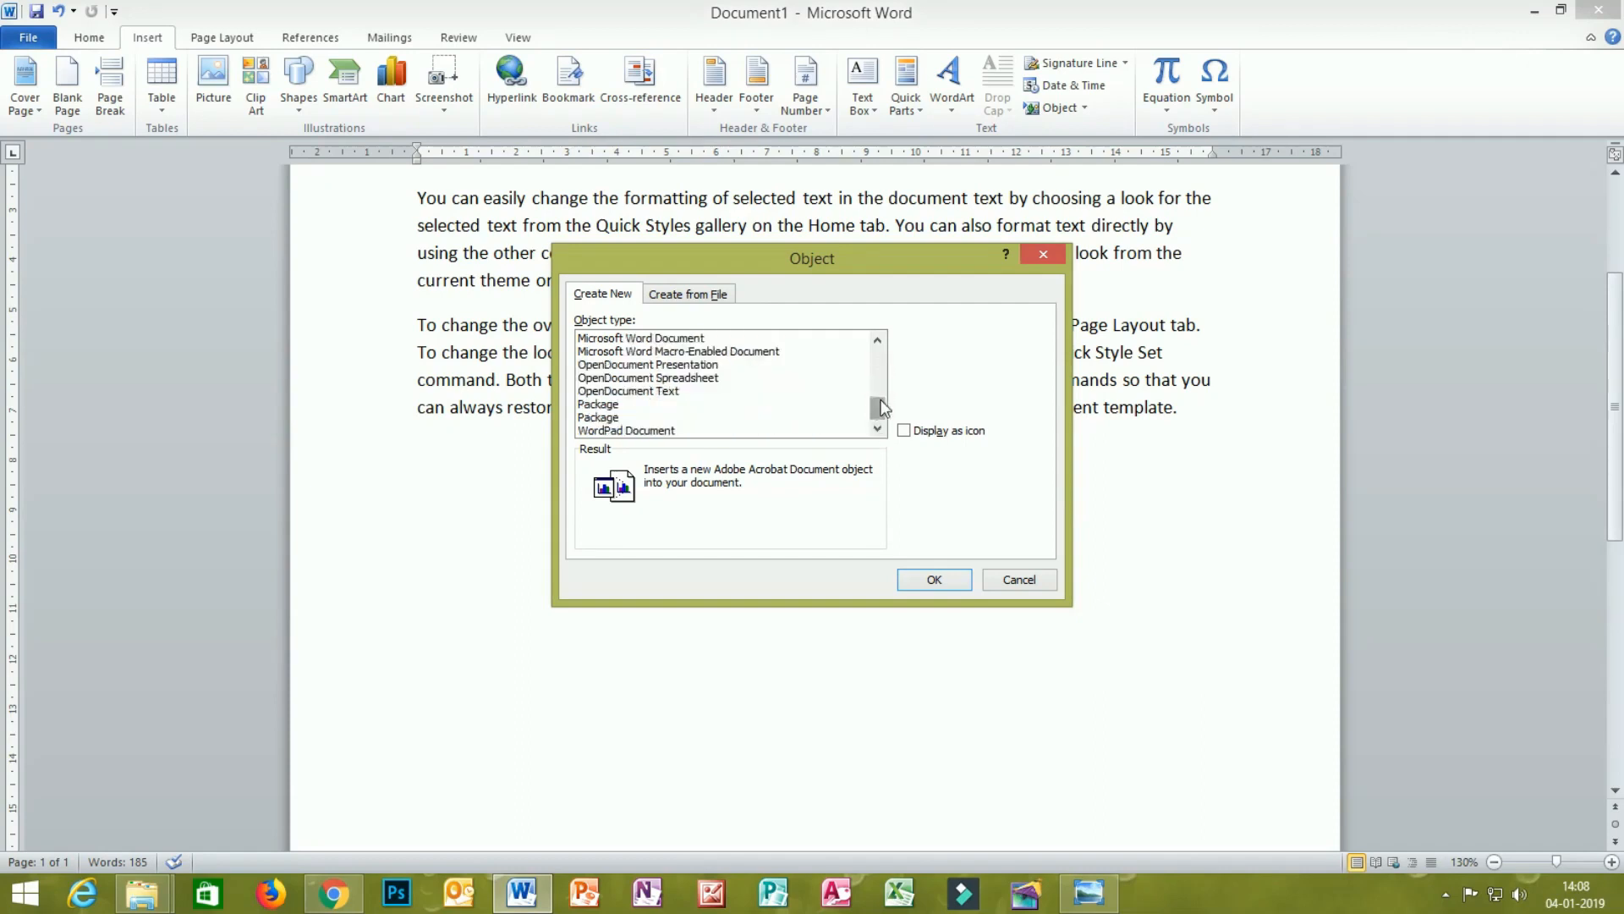
{"action": "left_click_drag", "start_coordinate": [880, 406], "coordinate": [883, 343]}
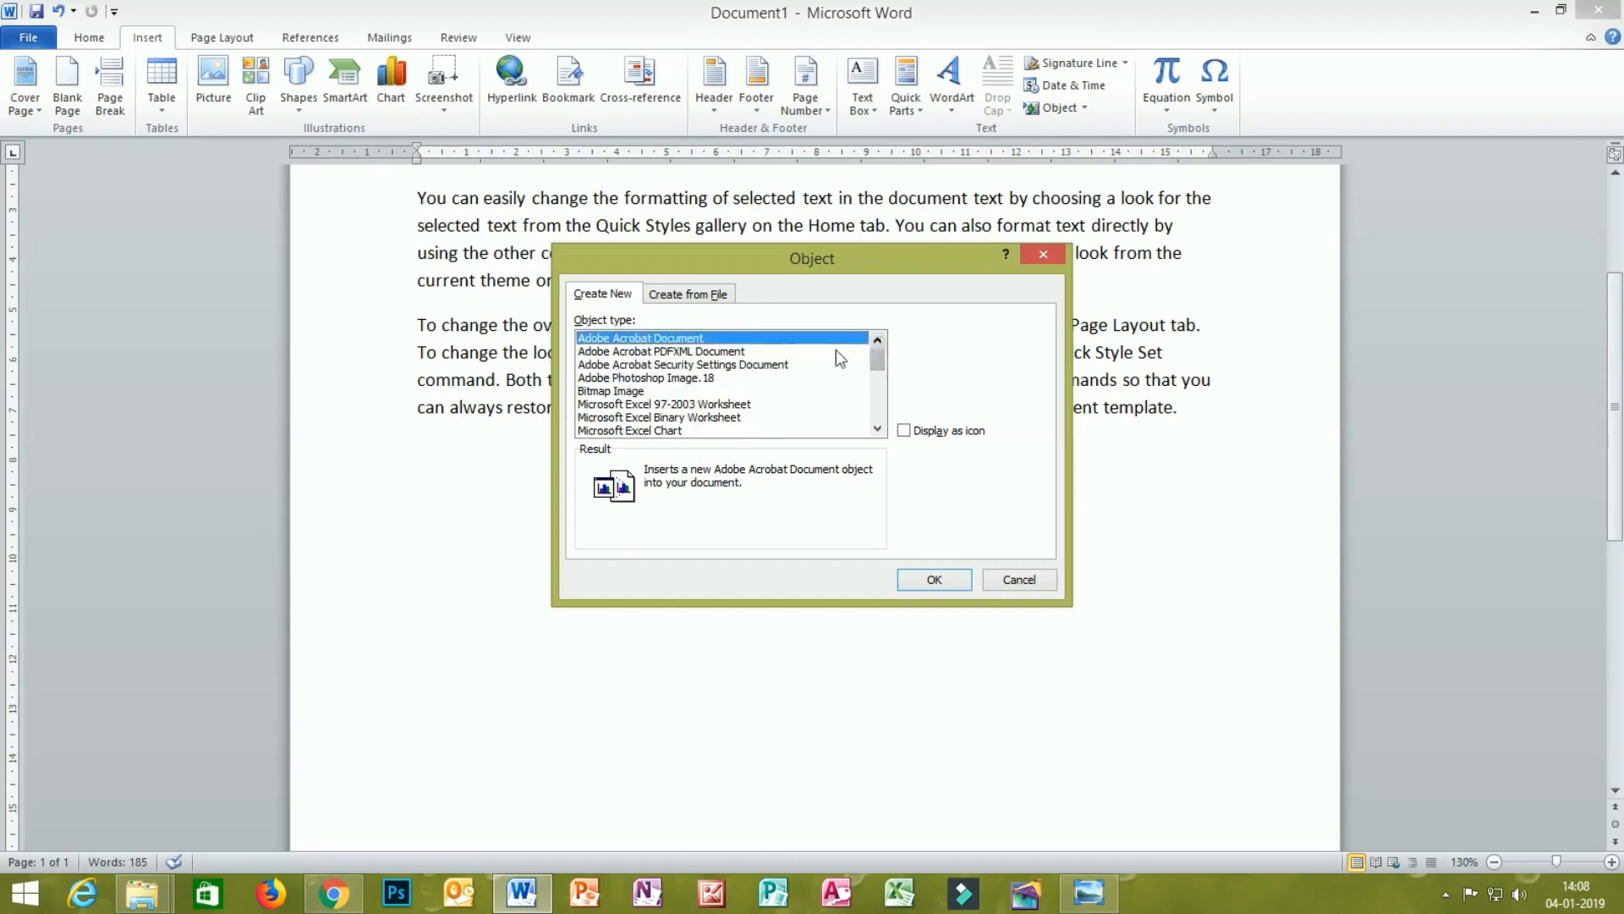
{"action": "left_click", "coordinate": [626, 378]}
{"action": "left_click", "coordinate": [624, 391]}
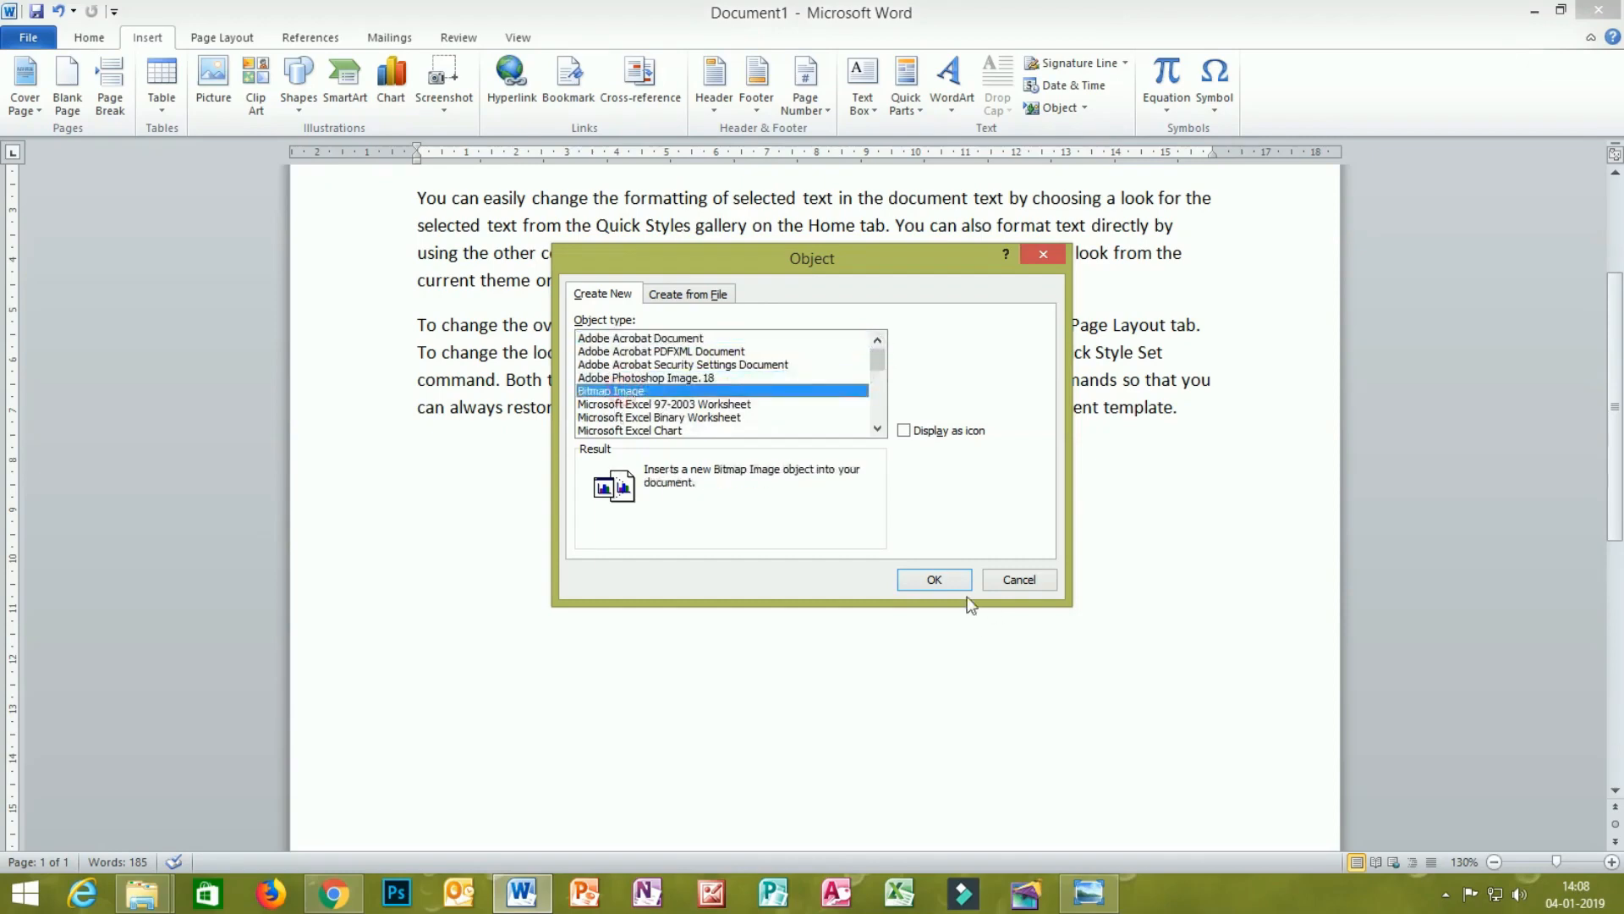
{"action": "left_click", "coordinate": [934, 580]}
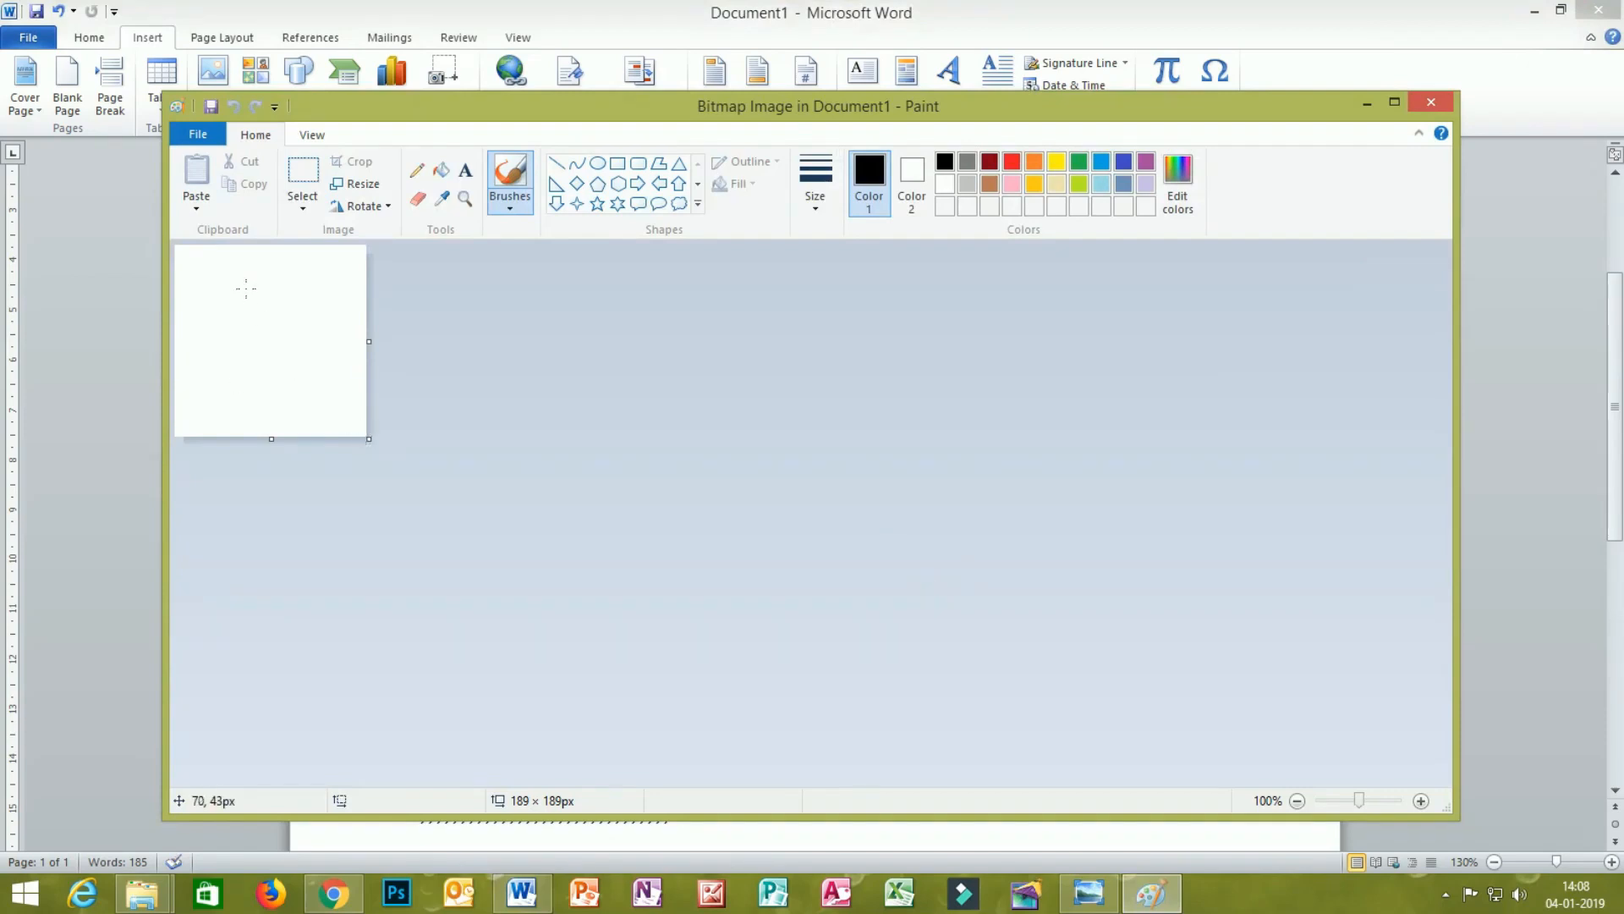
Draw a five-point star about 164 × 147 px on the Paint canvas and a smaller one about 68 × 53 px at its centre.
{"action": "left_click", "coordinate": [597, 203]}
{"action": "left_click_drag", "start_coordinate": [218, 272], "coordinate": [347, 407]}
{"action": "left_click_drag", "start_coordinate": [219, 271], "coordinate": [180, 259]}
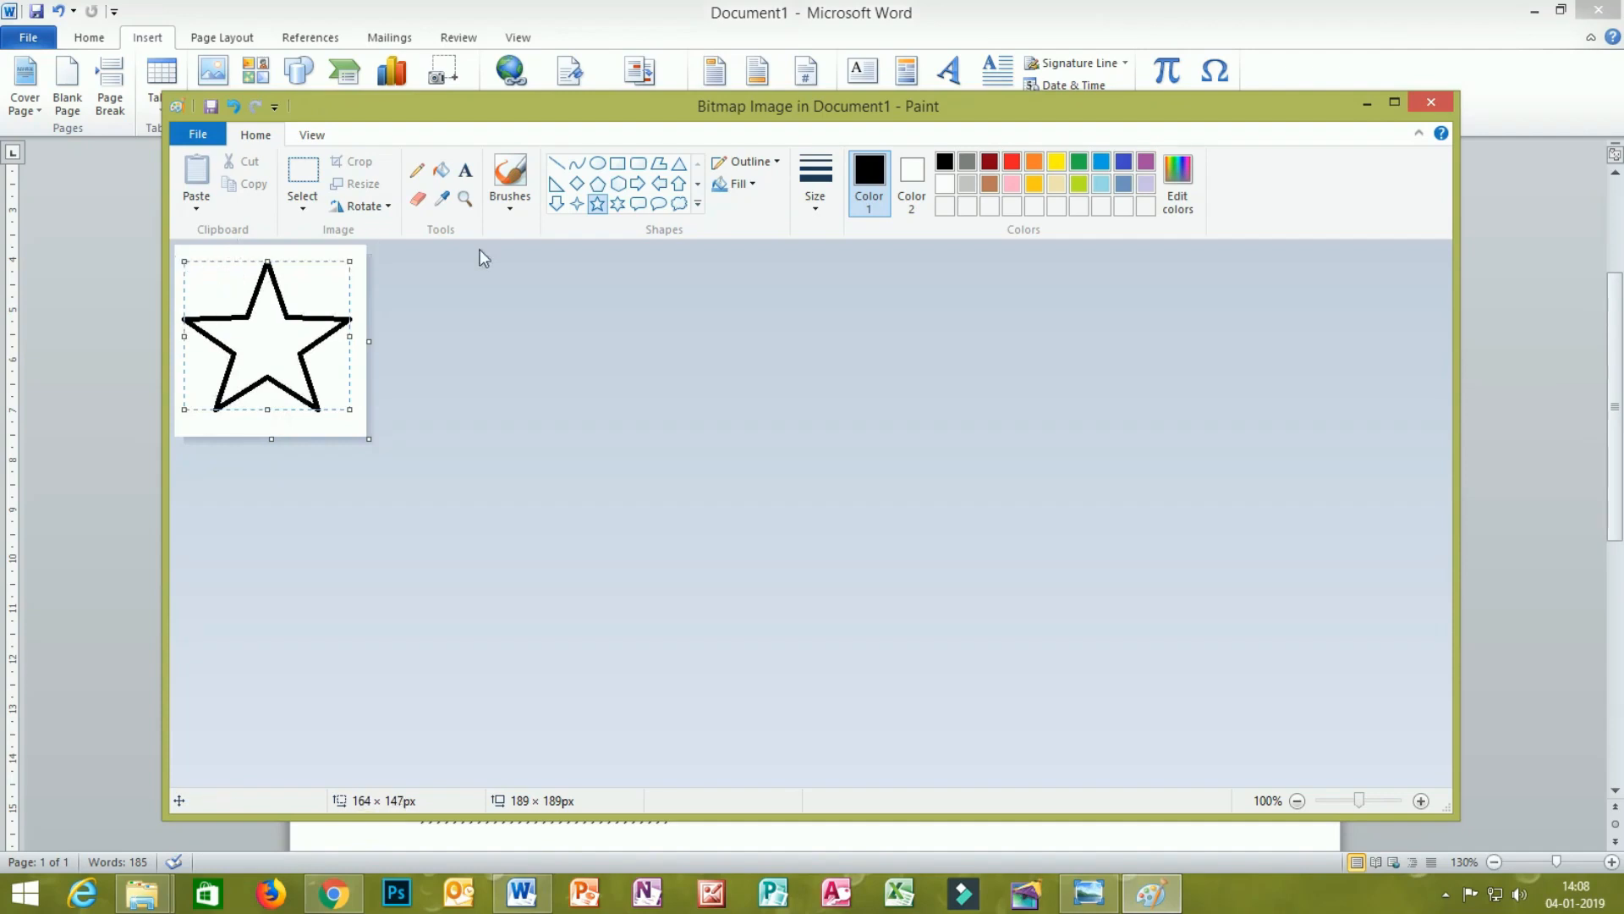
{"action": "left_click", "coordinate": [598, 206]}
{"action": "left_click_drag", "start_coordinate": [238, 332], "coordinate": [270, 340]}
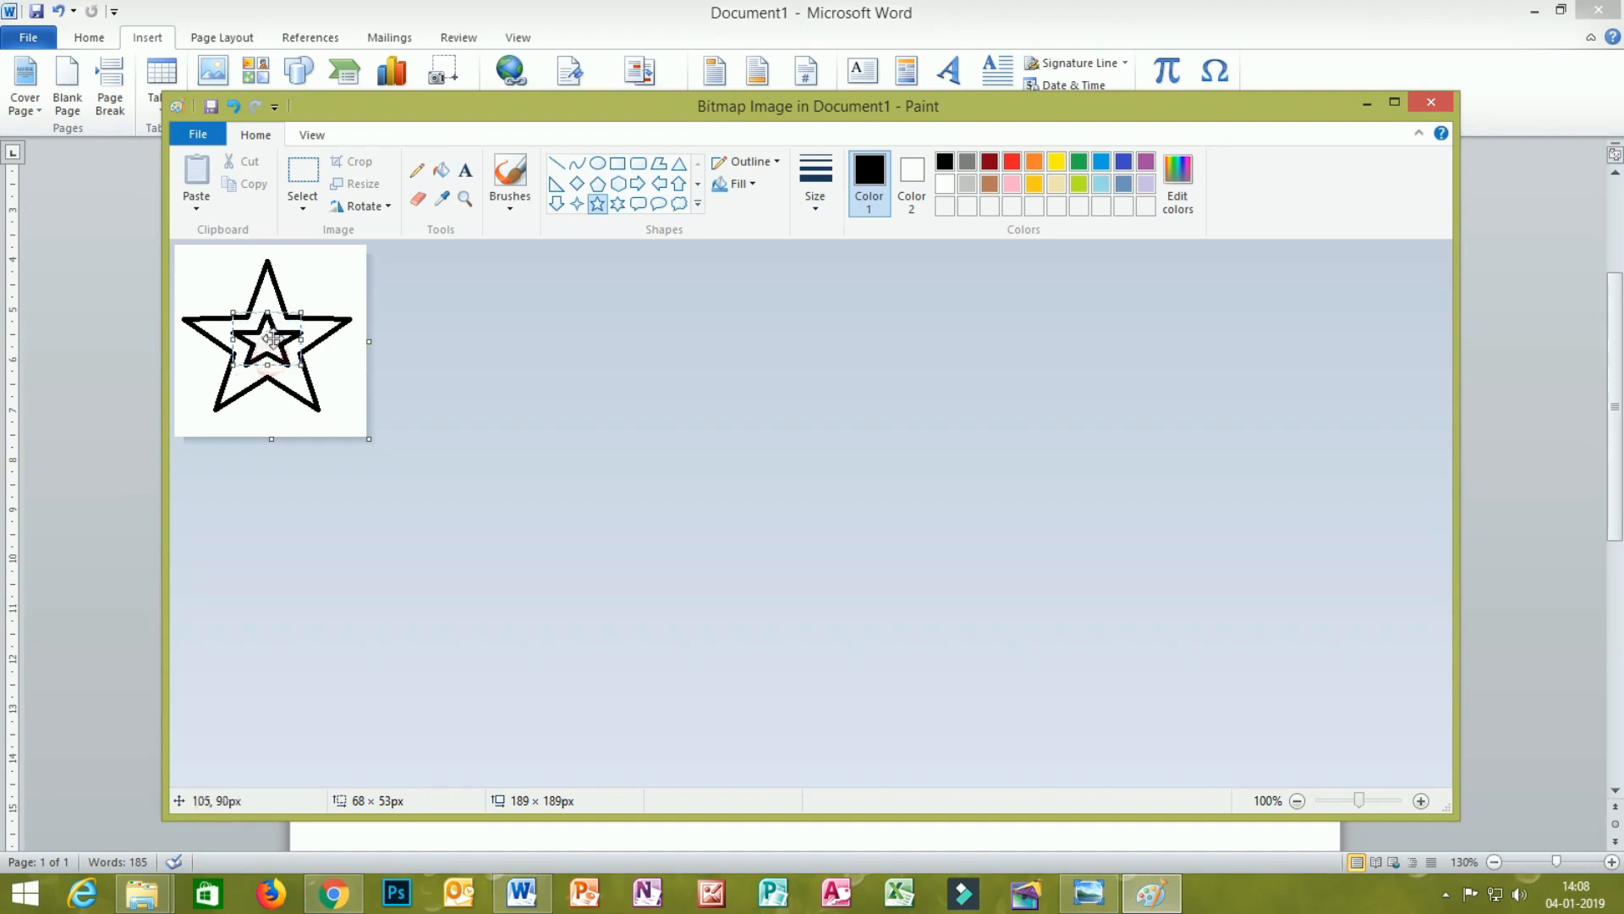
{"action": "left_click", "coordinate": [311, 285]}
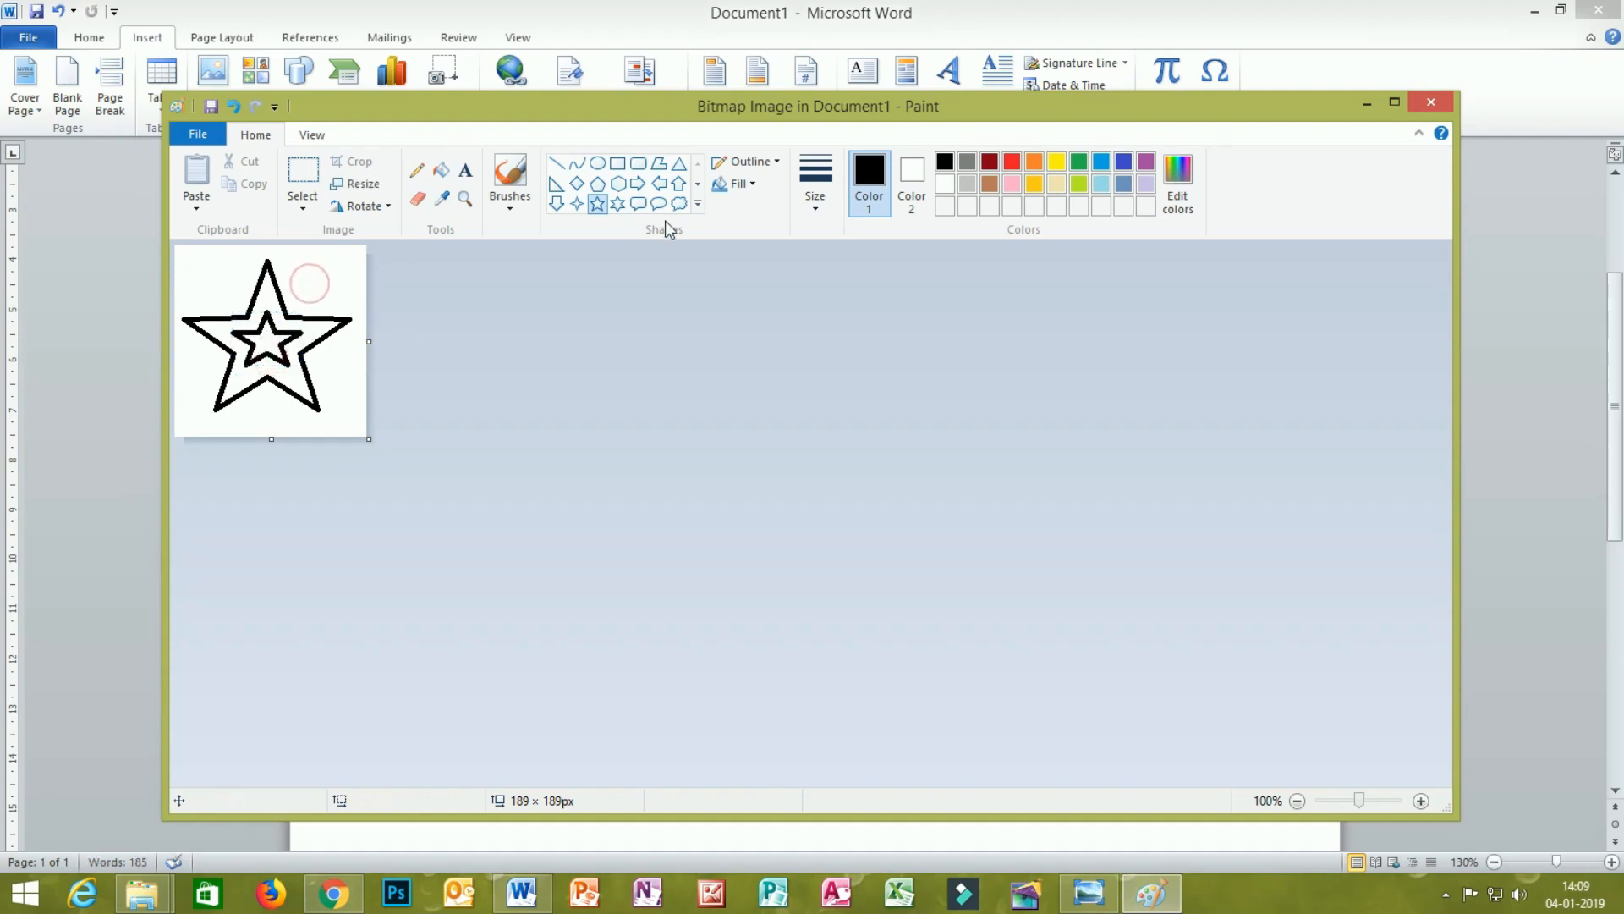
Fill the large star with red and the inner star with green, and close the bitmap to return to the Word document.
{"action": "left_click", "coordinate": [1015, 166]}
{"action": "left_click", "coordinate": [440, 170]}
{"action": "left_click", "coordinate": [1009, 164]}
{"action": "left_click", "coordinate": [268, 290]}
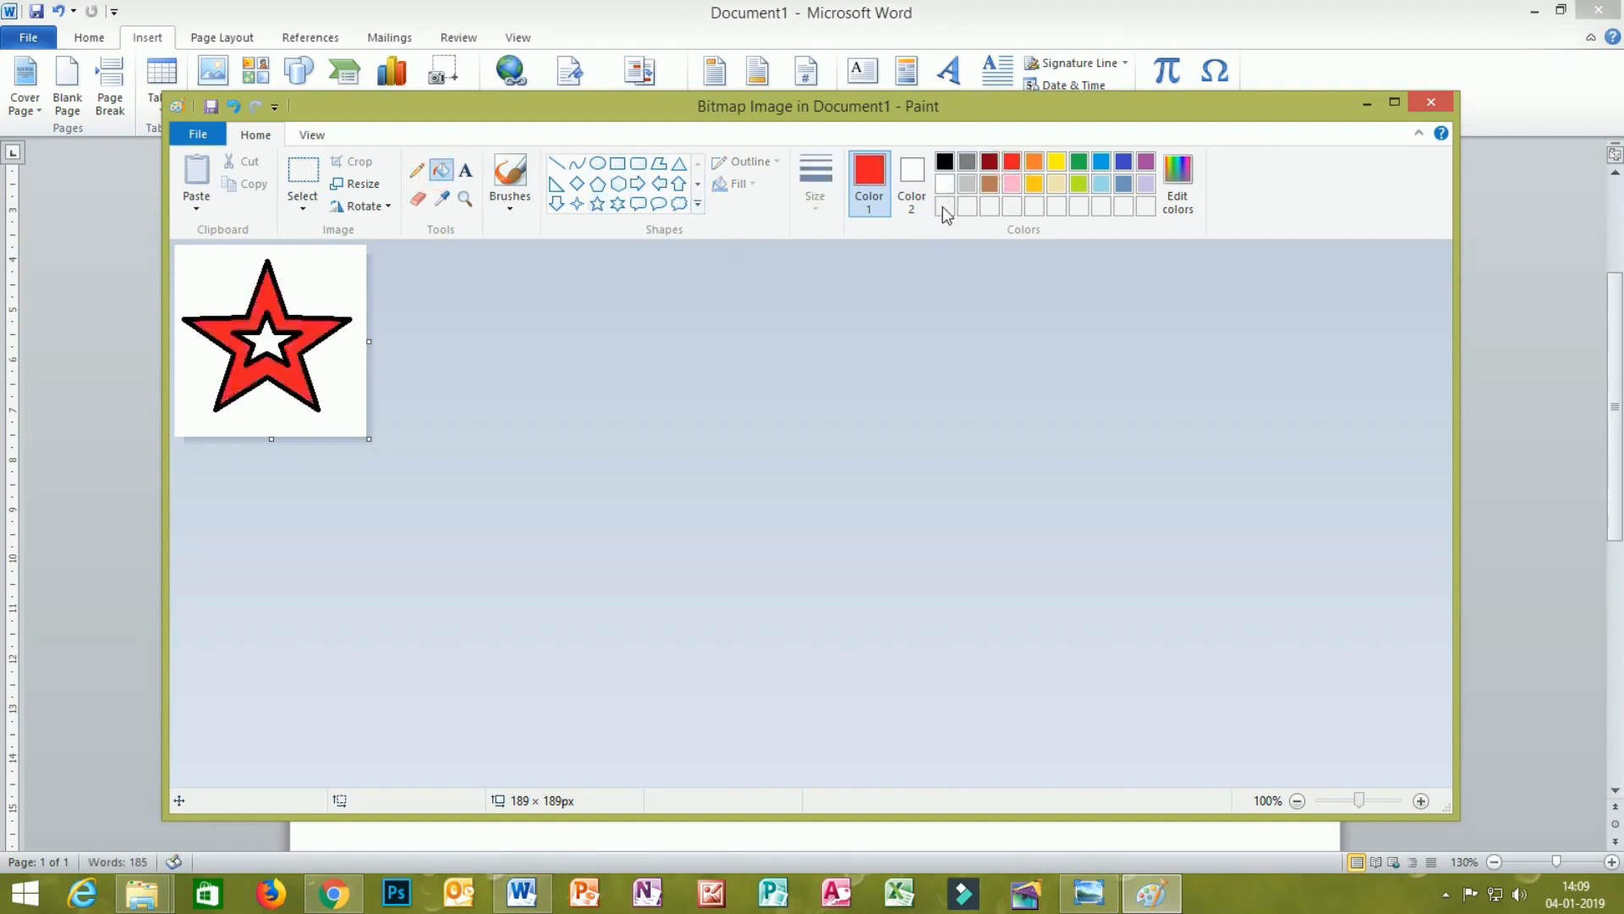
{"action": "left_click", "coordinate": [1079, 165]}
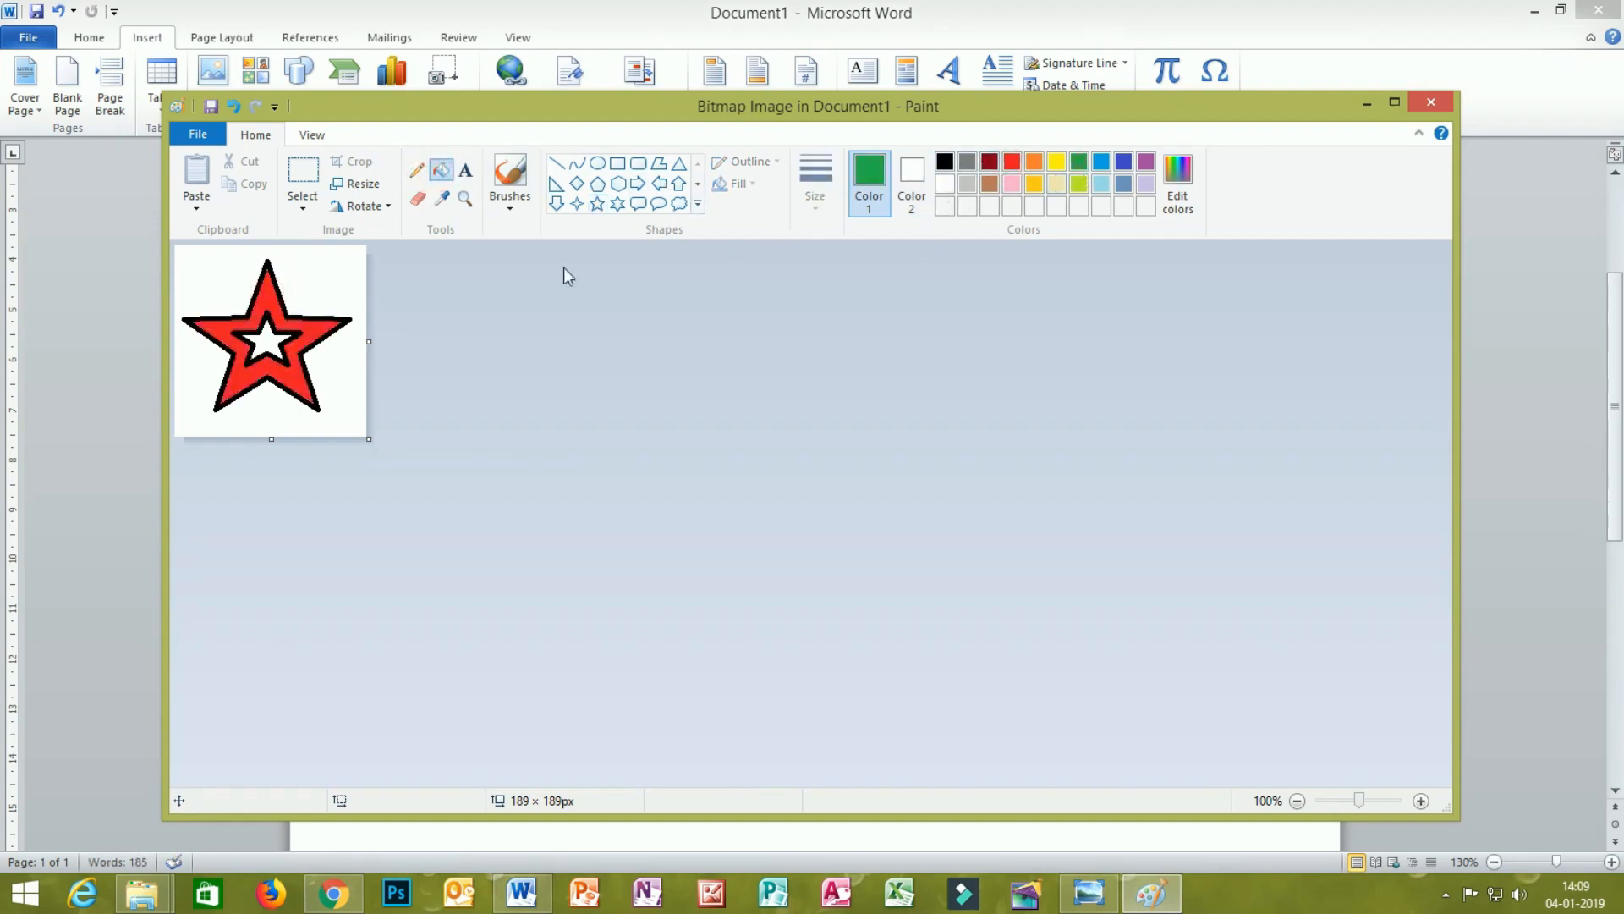
{"action": "left_click", "coordinate": [269, 338]}
{"action": "left_click", "coordinate": [1429, 103]}
{"action": "scroll", "coordinate": [703, 551], "scroll_direction": "down", "scroll_amount": 5}
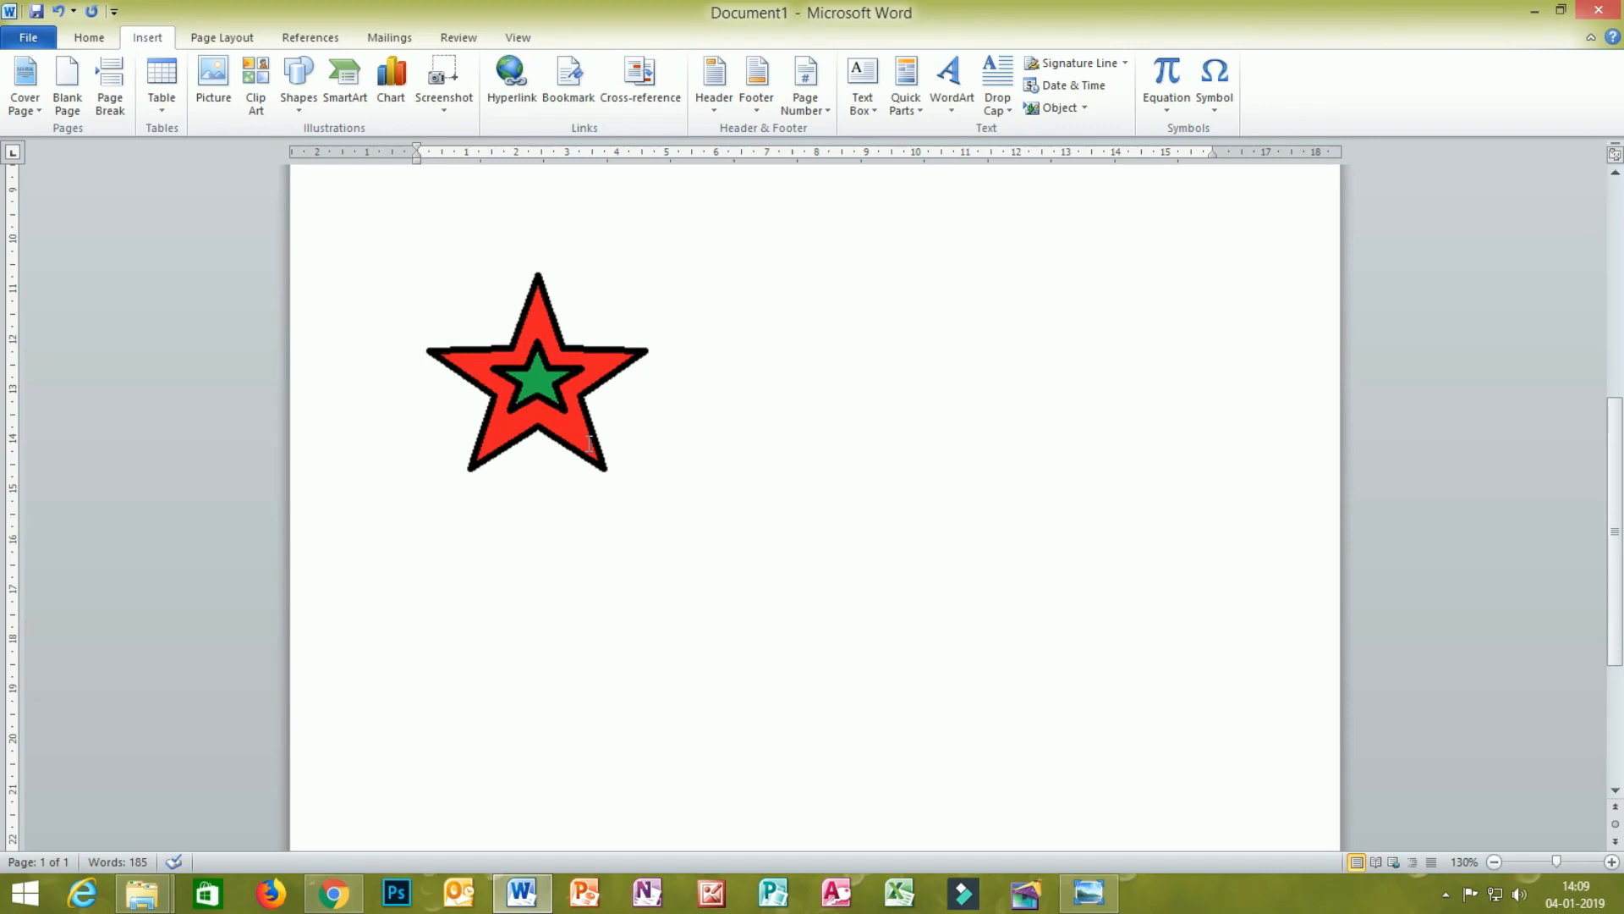
{"action": "left_click", "coordinate": [1084, 109]}
{"action": "left_click", "coordinate": [744, 396]}
{"action": "scroll", "coordinate": [863, 296], "scroll_direction": "up", "scroll_amount": 6}
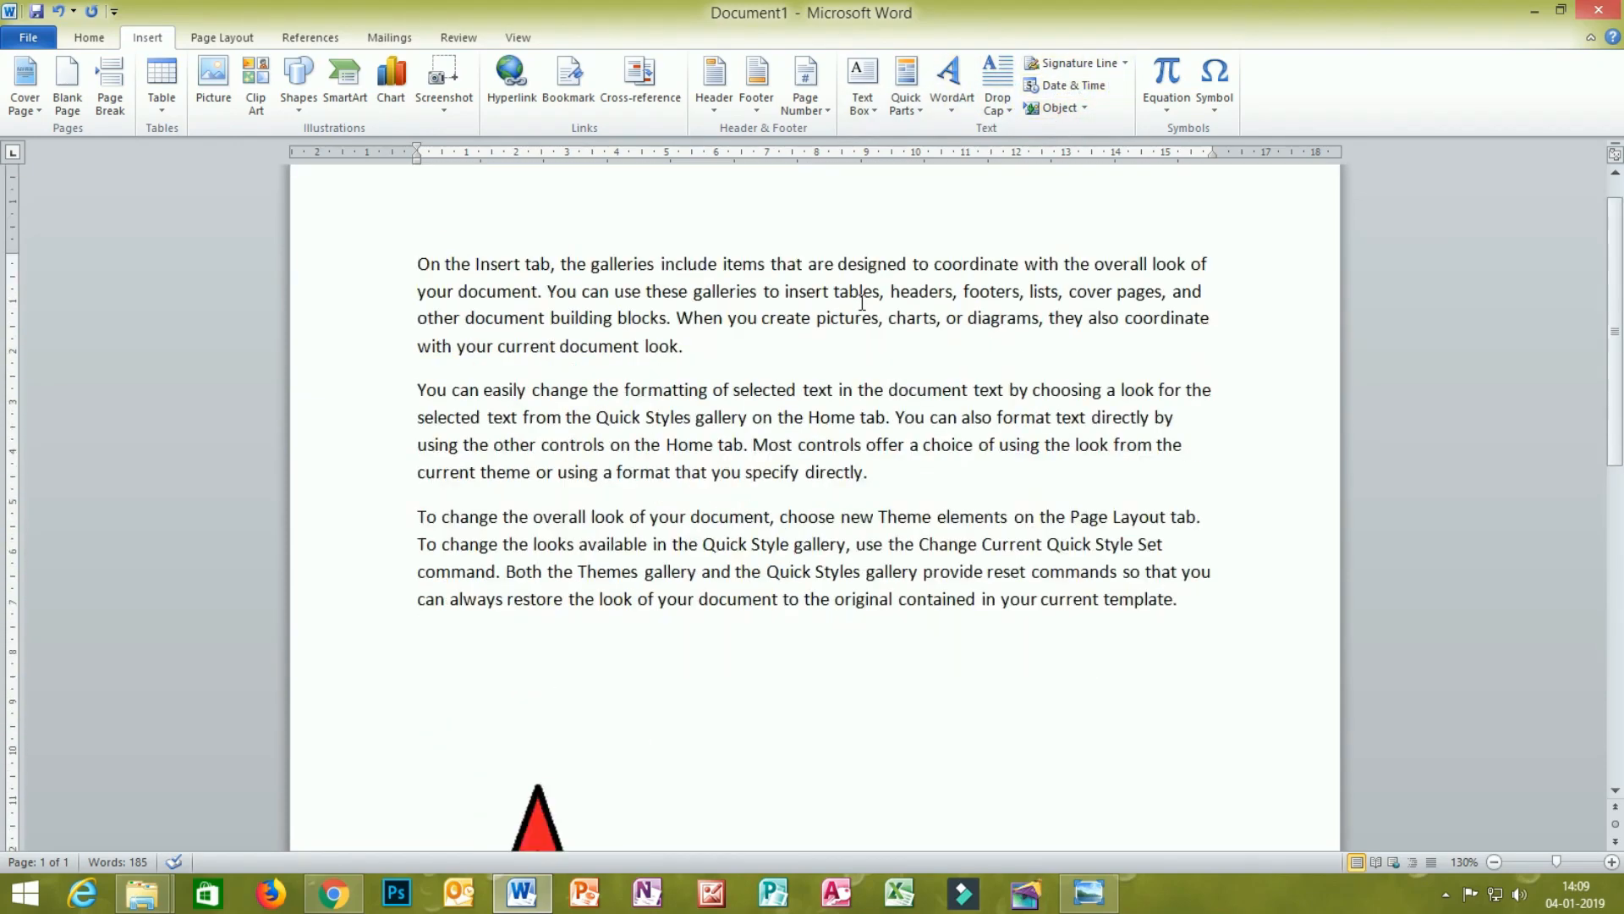